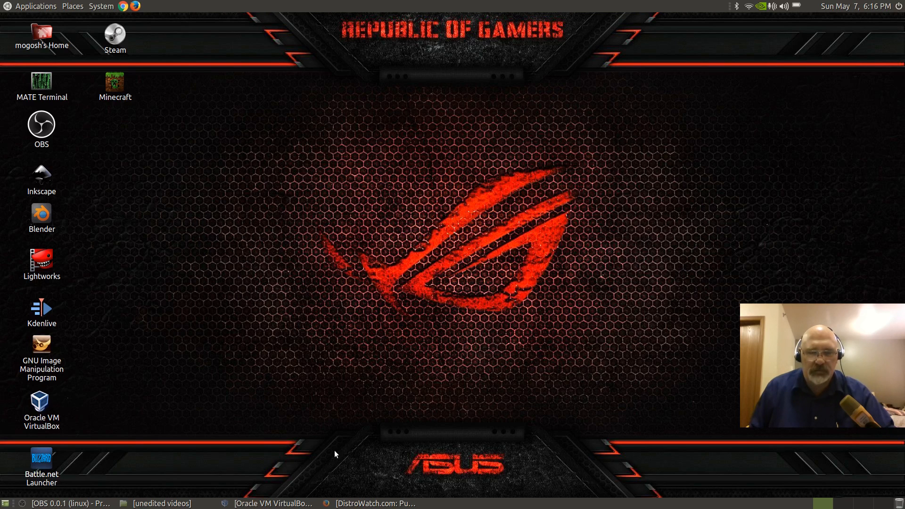
Switch to Firefox and look through DistroWatch's latest distributions, release news, podcasts and page hit ranking
{"action": "left_click", "coordinate": [356, 505]}
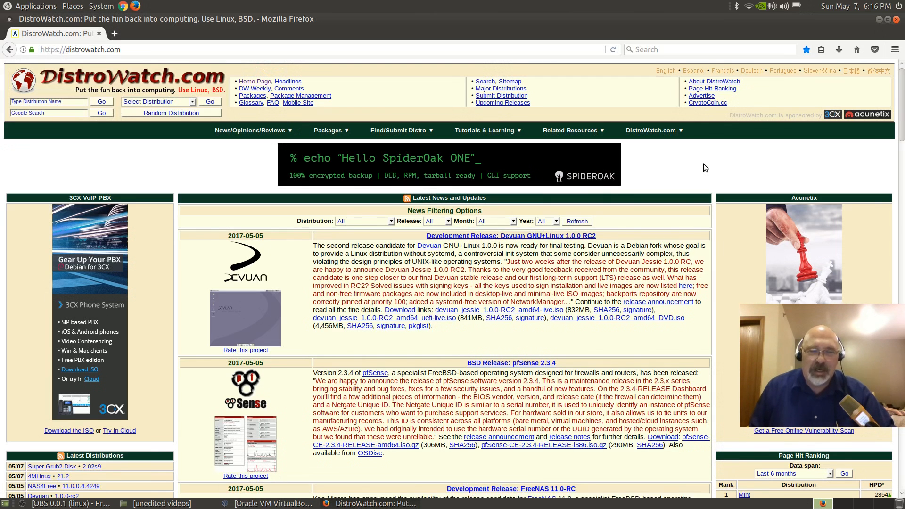
{"action": "scroll", "coordinate": [704, 165], "scroll_direction": "down", "scroll_amount": 4}
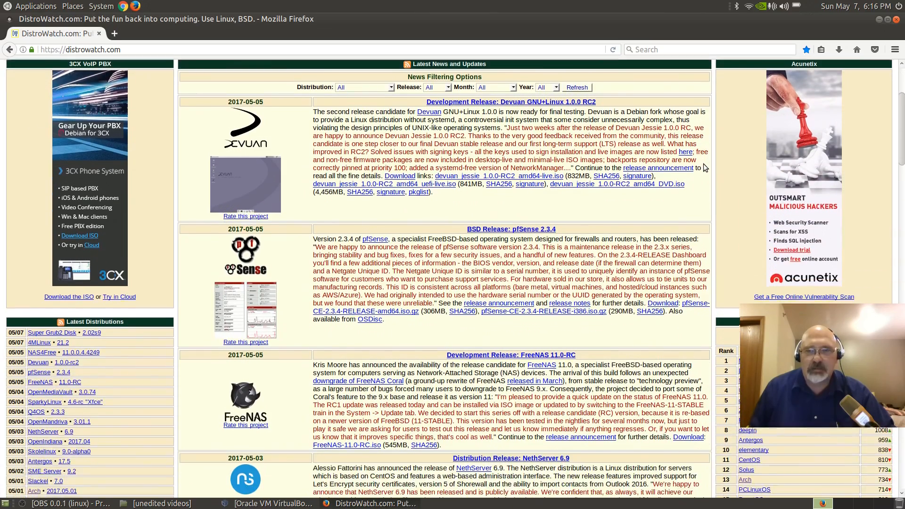
{"action": "scroll", "coordinate": [704, 164], "scroll_direction": "down", "scroll_amount": 5}
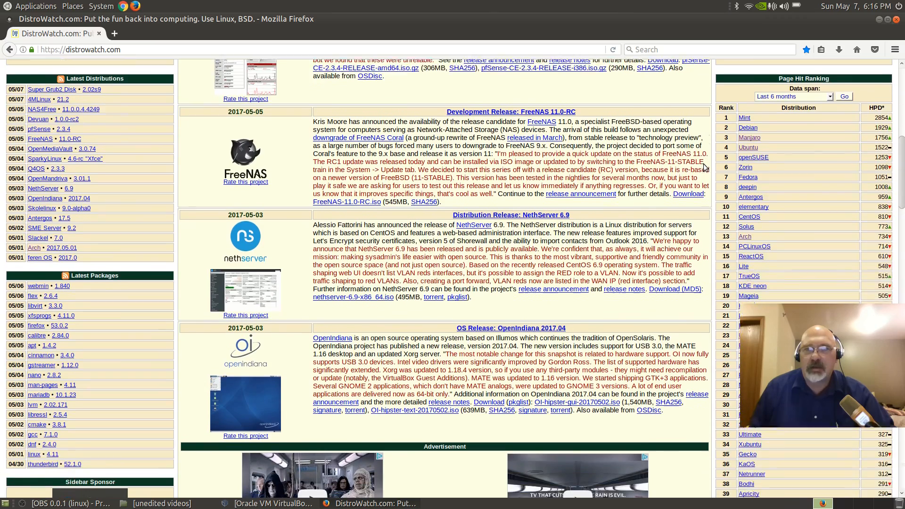
{"action": "scroll", "coordinate": [771, 222], "scroll_direction": "down", "scroll_amount": 1}
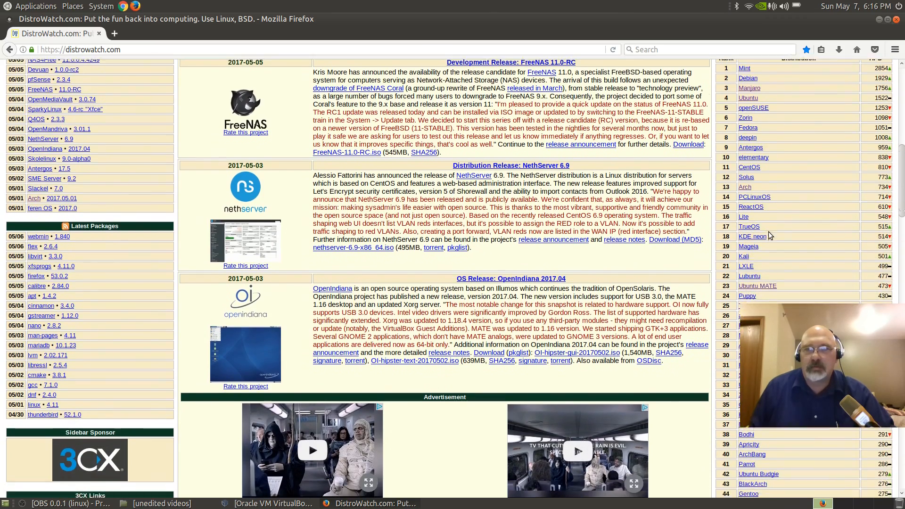
{"action": "scroll", "coordinate": [770, 235], "scroll_direction": "up", "scroll_amount": 3}
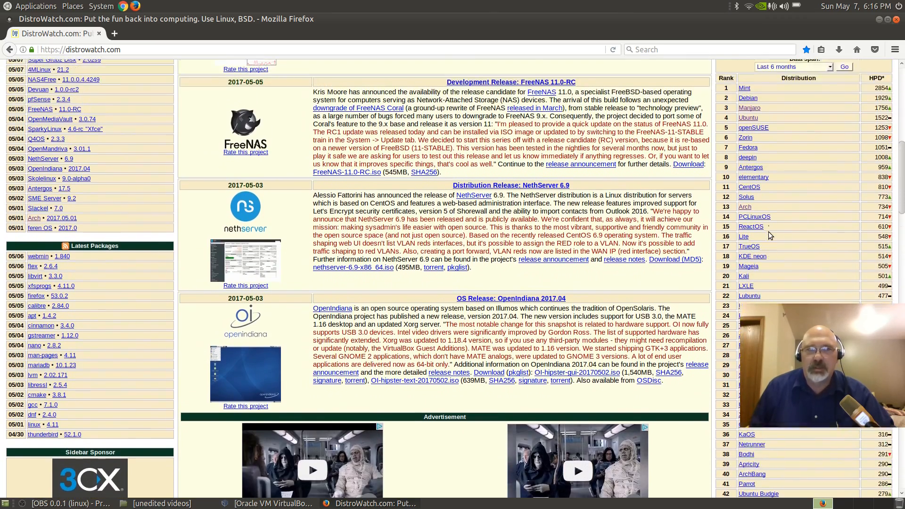
{"action": "scroll", "coordinate": [770, 235], "scroll_direction": "up", "scroll_amount": 4}
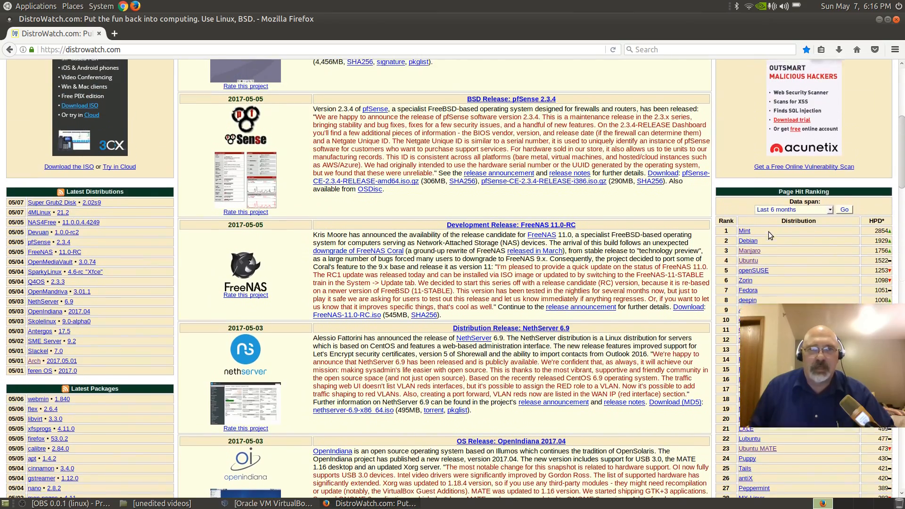
{"action": "scroll", "coordinate": [768, 234], "scroll_direction": "up", "scroll_amount": 1}
{"action": "scroll", "coordinate": [769, 234], "scroll_direction": "down", "scroll_amount": 5}
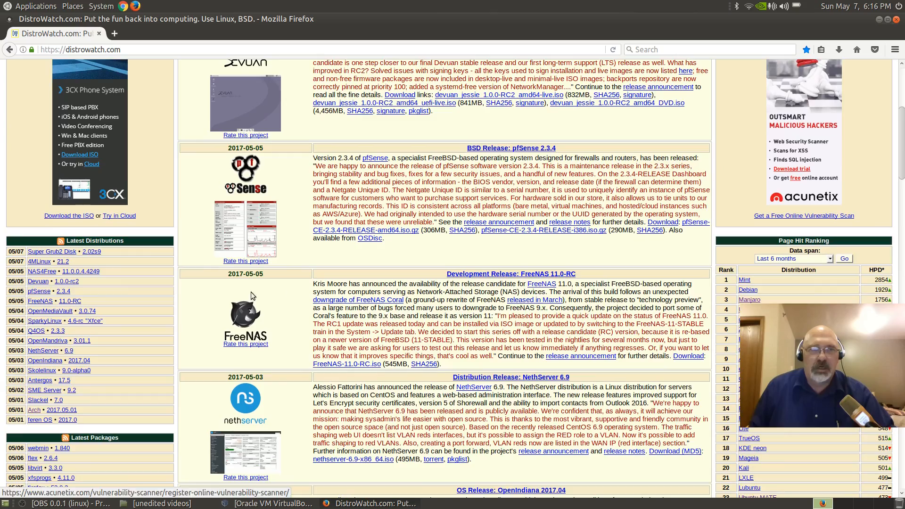
{"action": "scroll", "coordinate": [126, 219], "scroll_direction": "down", "scroll_amount": 3}
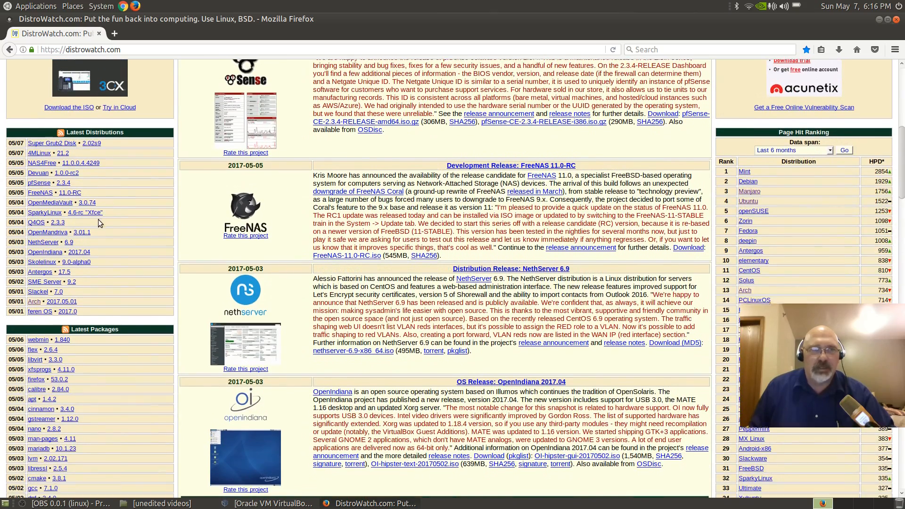
{"action": "scroll", "coordinate": [97, 314], "scroll_direction": "down", "scroll_amount": 3}
{"action": "scroll", "coordinate": [98, 314], "scroll_direction": "down", "scroll_amount": 13}
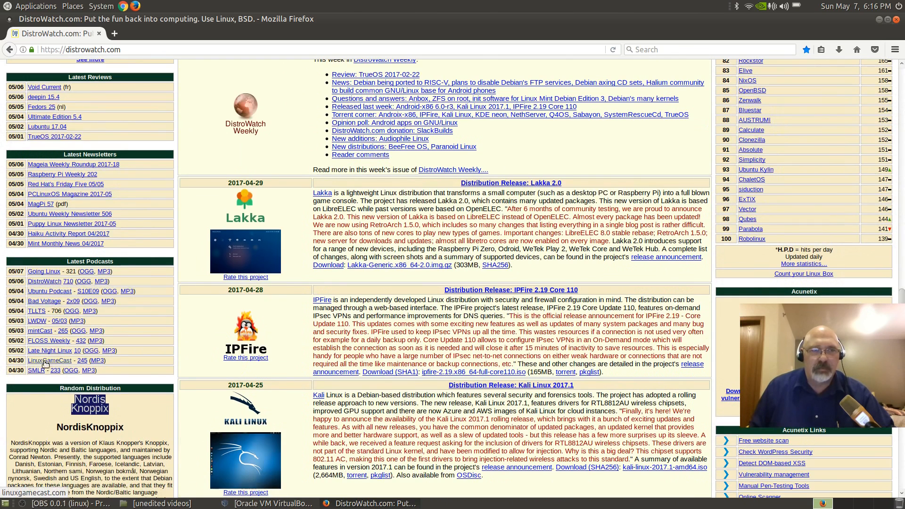
{"action": "scroll", "coordinate": [418, 304], "scroll_direction": "up", "scroll_amount": 15}
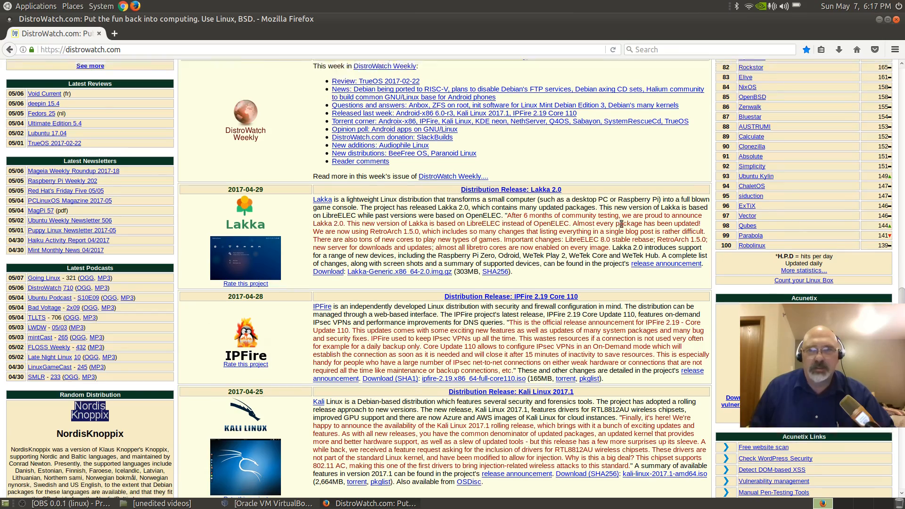
{"action": "scroll", "coordinate": [621, 225], "scroll_direction": "up", "scroll_amount": 10}
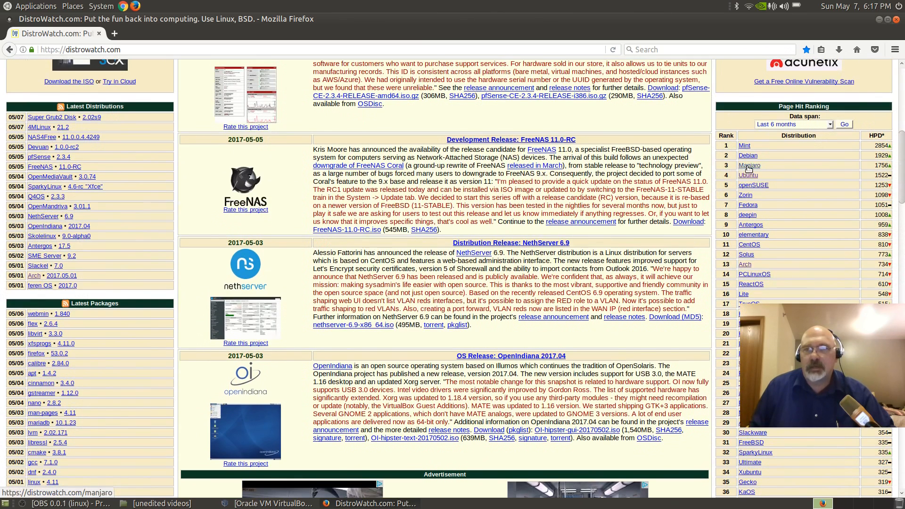
Open Manjaro's DistroWatch page from the page hit ranking and follow it to the Download page of the official Manjaro site
{"action": "left_click", "coordinate": [749, 166]}
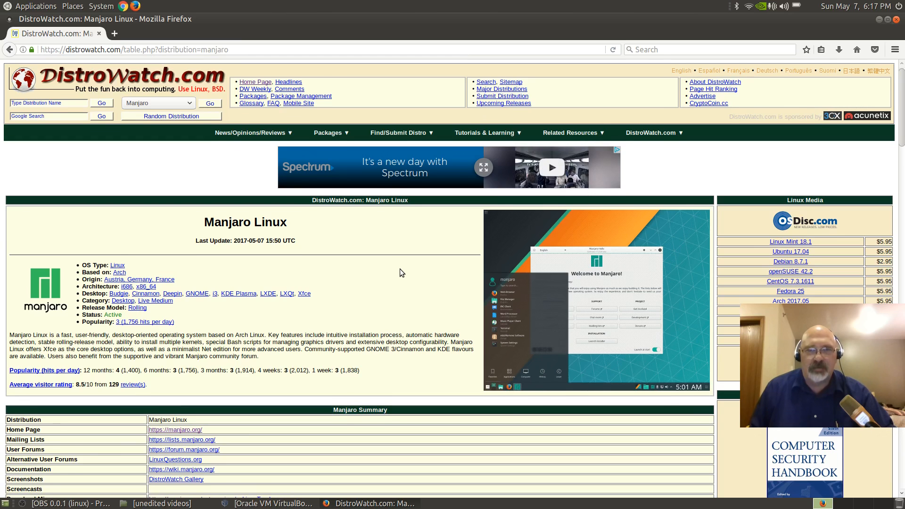
{"action": "scroll", "coordinate": [400, 273], "scroll_direction": "down", "scroll_amount": 1}
{"action": "scroll", "coordinate": [400, 273], "scroll_direction": "down", "scroll_amount": 4}
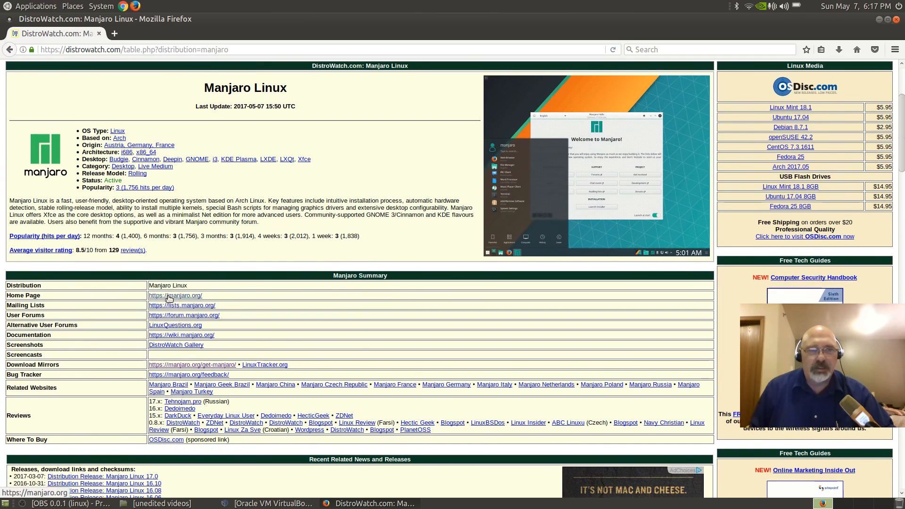
{"action": "left_click", "coordinate": [179, 296]}
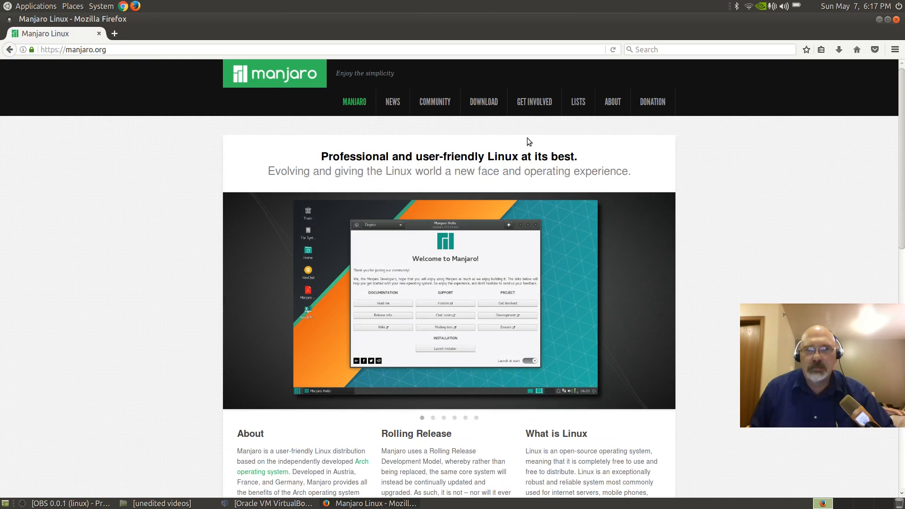
{"action": "left_click", "coordinate": [486, 100]}
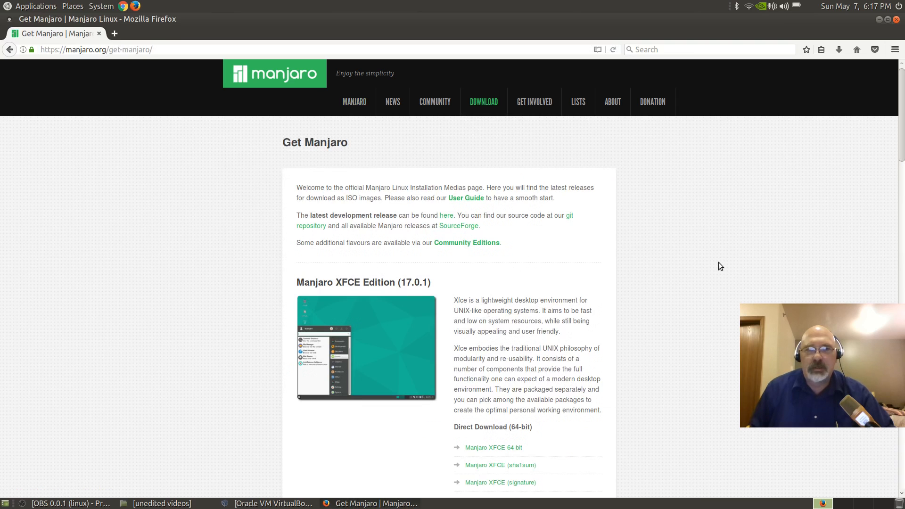
Download the 64-bit Manjaro GNOME Edition as manjaro-gnome-17.0.1-stable-x86_64.iso into the desktop wallpaper folder
{"action": "scroll", "coordinate": [719, 262], "scroll_direction": "down", "scroll_amount": 1}
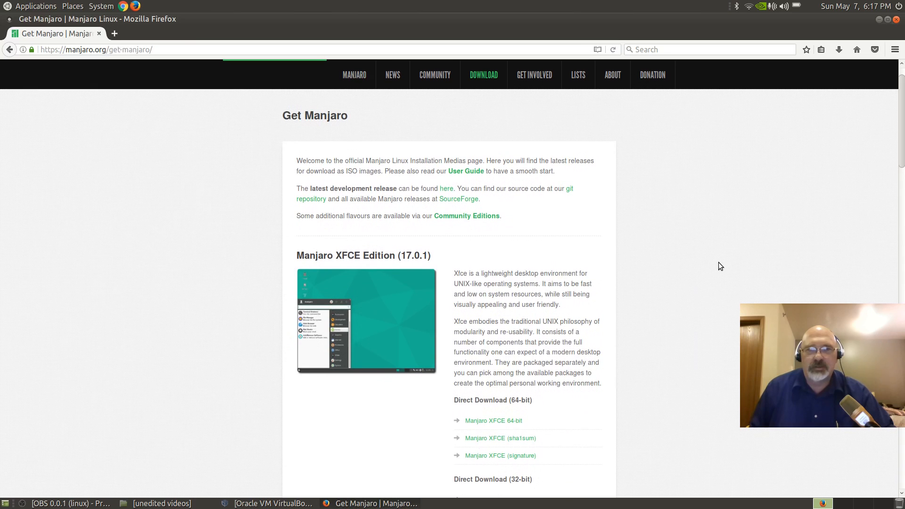
{"action": "scroll", "coordinate": [718, 268], "scroll_direction": "down", "scroll_amount": 12}
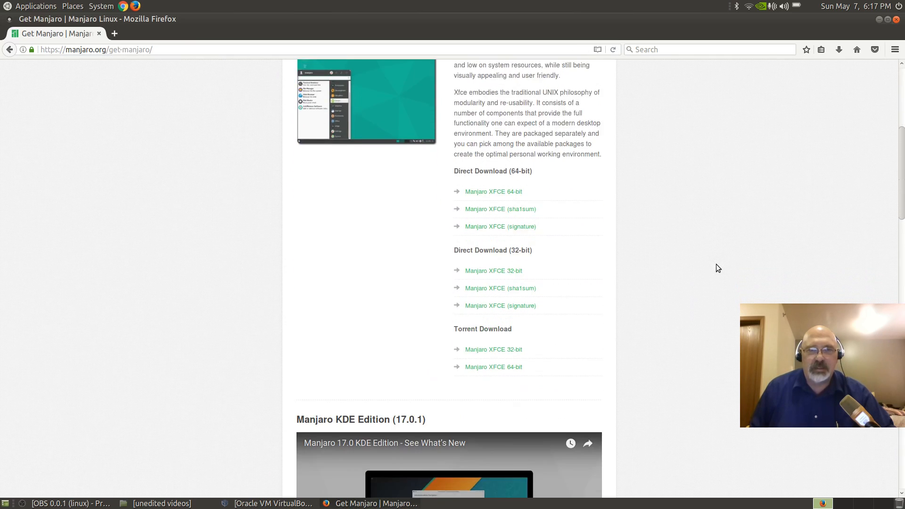
{"action": "scroll", "coordinate": [718, 268], "scroll_direction": "down", "scroll_amount": 19}
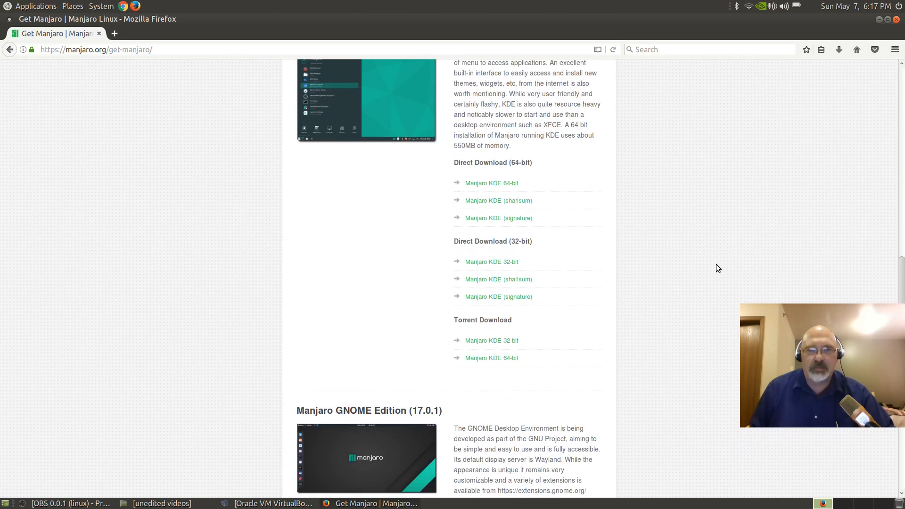
{"action": "scroll", "coordinate": [717, 268], "scroll_direction": "down", "scroll_amount": 3}
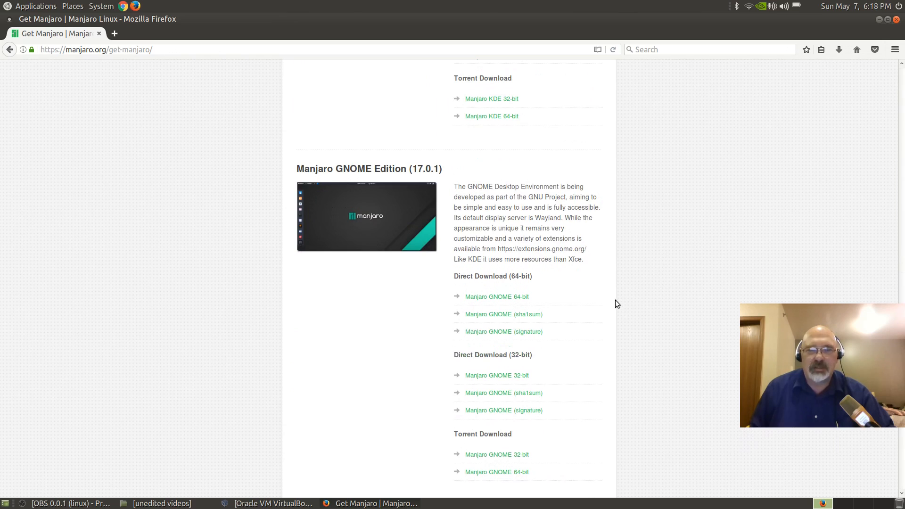
{"action": "left_click", "coordinate": [489, 298]}
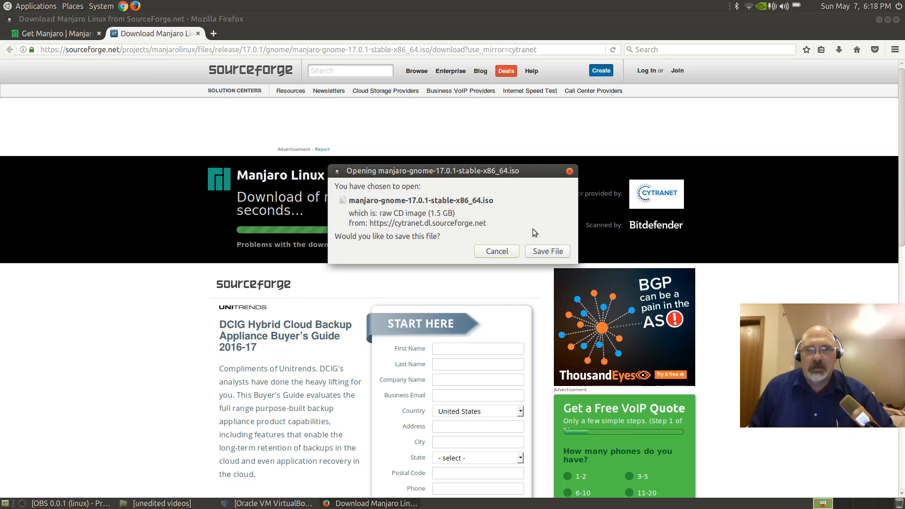
{"action": "left_click", "coordinate": [544, 251]}
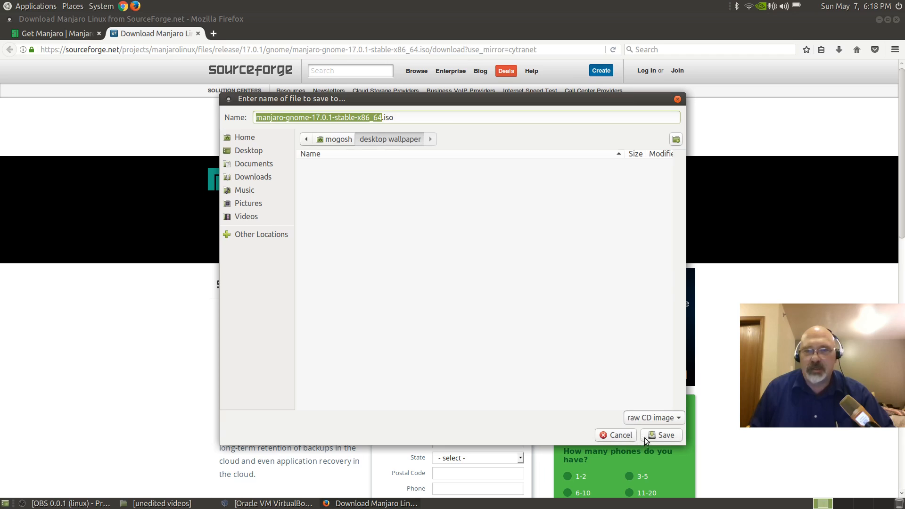
{"action": "left_click", "coordinate": [659, 436]}
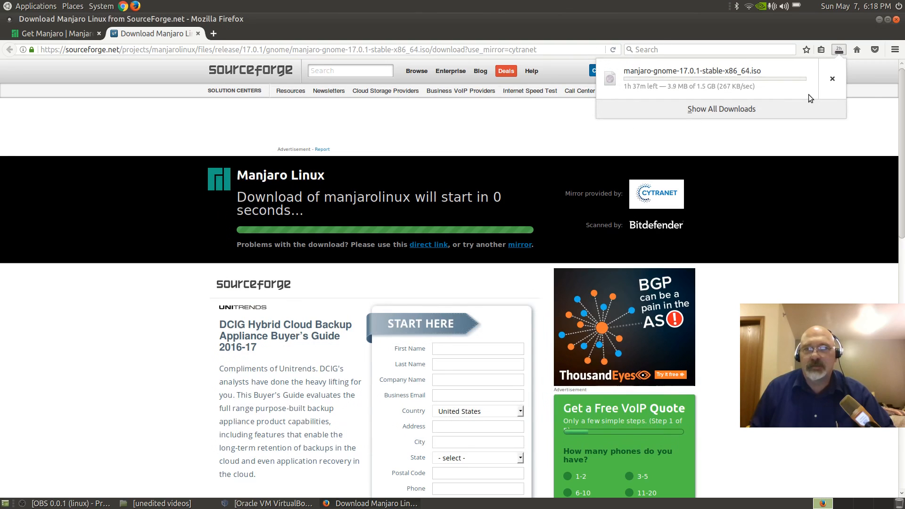
Cancel the Manjaro ISO download and close both the SourceForge and Get Manjaro pages
{"action": "left_click", "coordinate": [833, 79]}
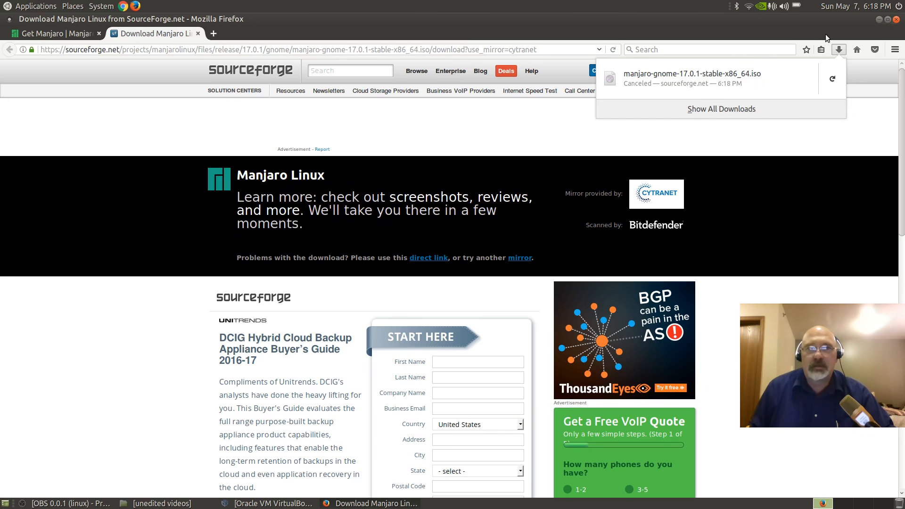
{"action": "left_click", "coordinate": [198, 33]}
{"action": "left_click", "coordinate": [99, 34]}
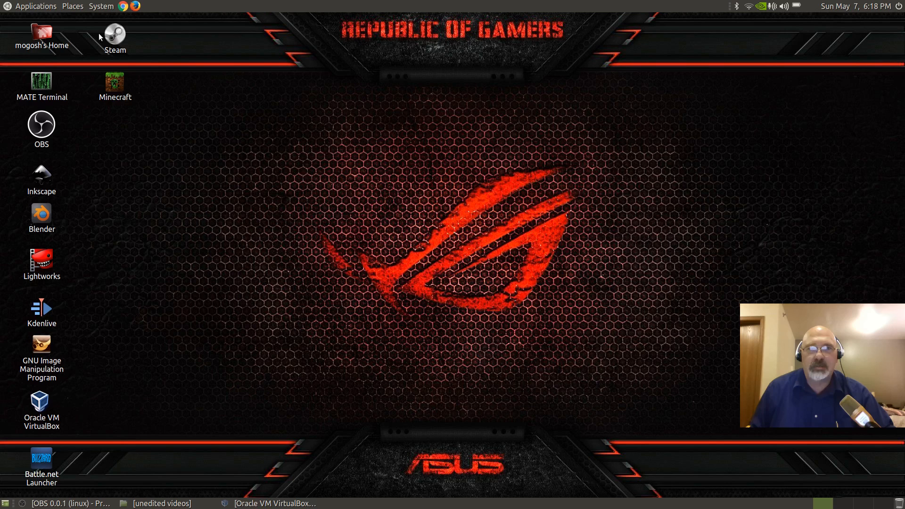
Switch to Oracle VM VirtualBox Manager and start a new virtual machine named Manjaro Gnome 17.04.1
{"action": "left_click", "coordinate": [265, 504]}
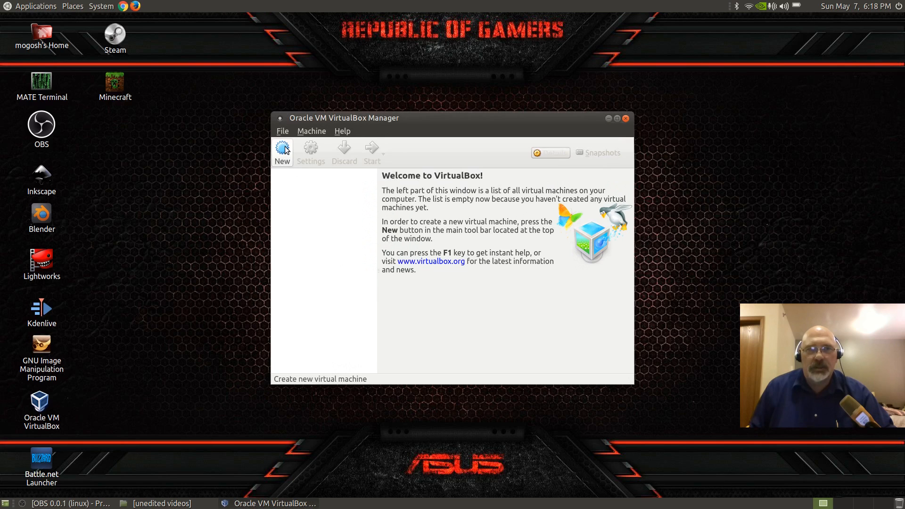
{"action": "left_click", "coordinate": [283, 150]}
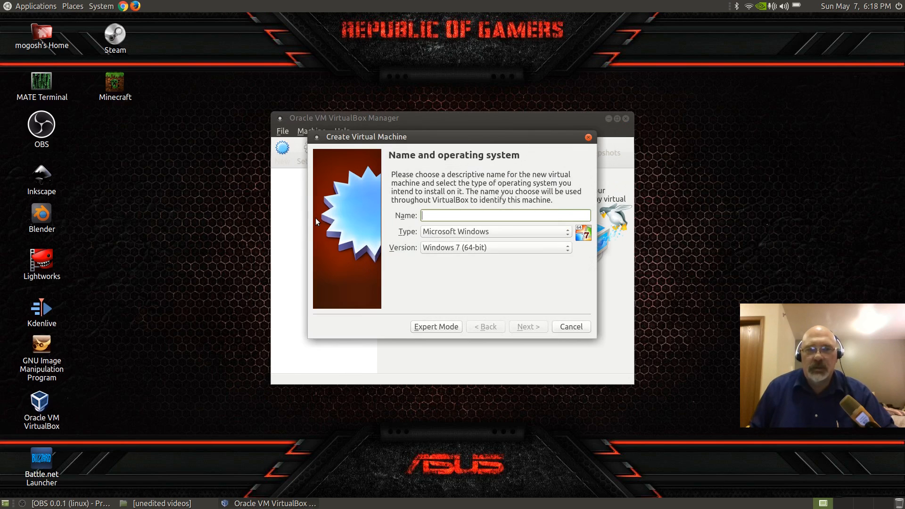
{"action": "type", "text": "f"}
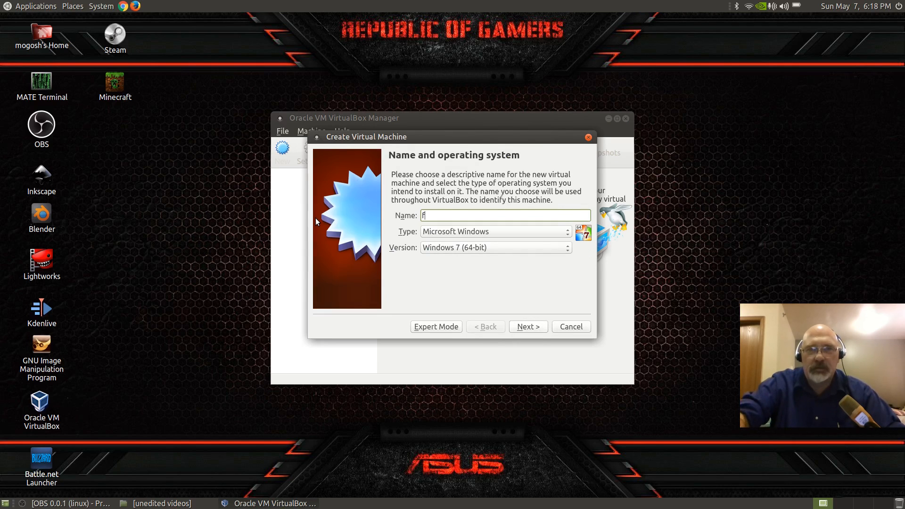
{"action": "key", "text": "BackSpace"}
{"action": "type", "text": "Manjaa"}
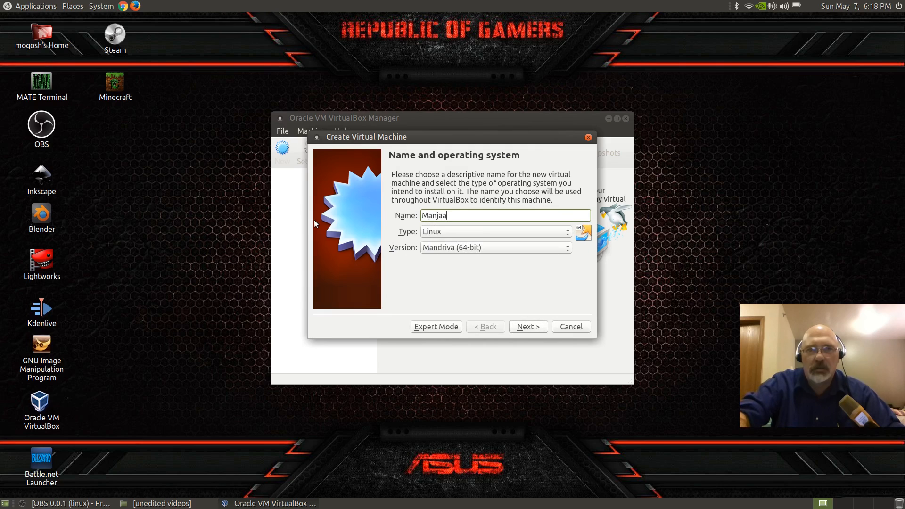
{"action": "key", "text": "BackSpace"}
{"action": "type", "text": "ro Gnome"}
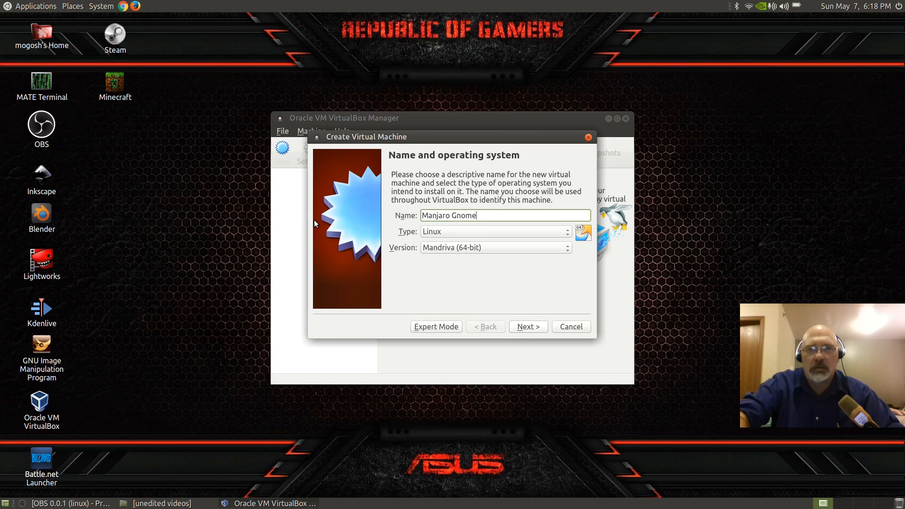
{"action": "type", "text": " 17"}
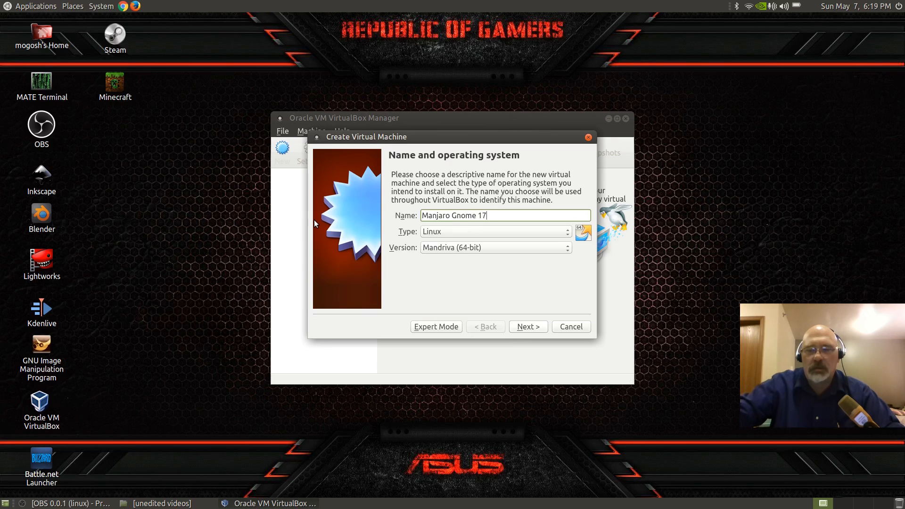
{"action": "type", "text": ".04.1"}
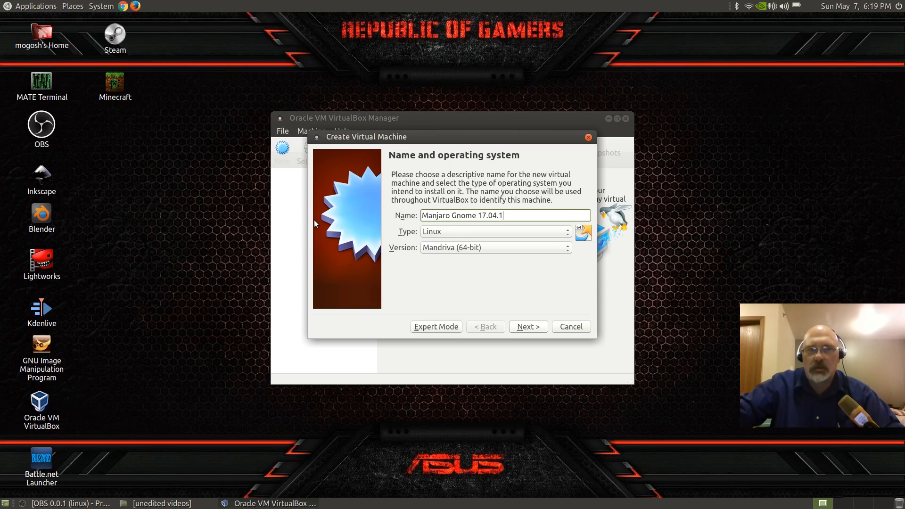
Set the virtual machine's version to Arch Linux (64-bit), increase its memory size and continue to the hard disk options
{"action": "left_click", "coordinate": [568, 251]}
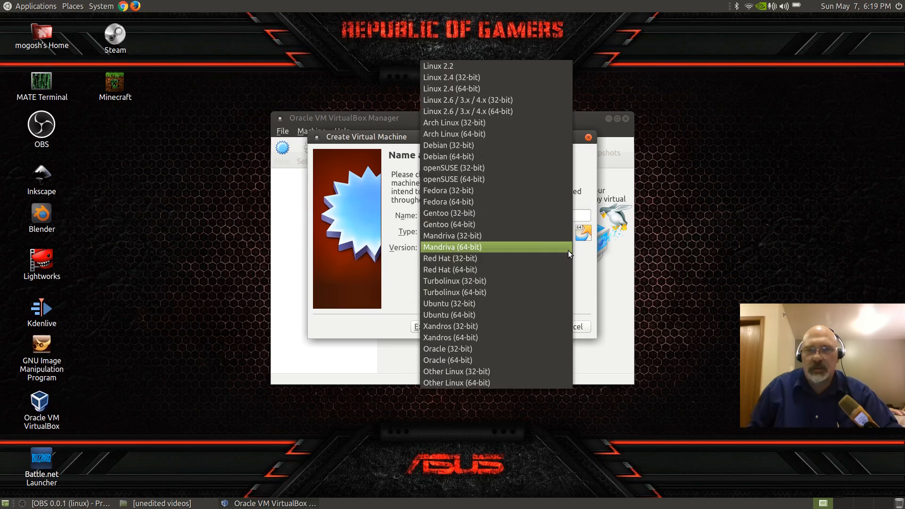
{"action": "left_click", "coordinate": [455, 135]}
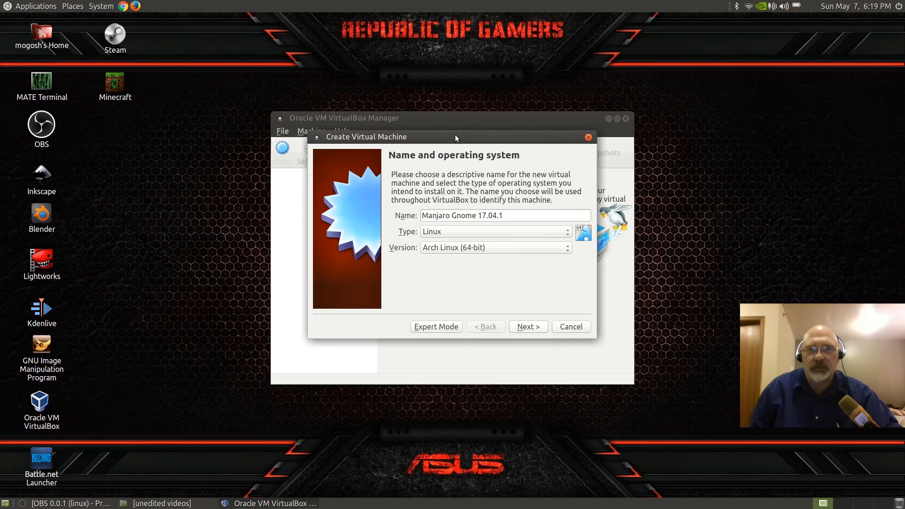
{"action": "left_click", "coordinate": [526, 331]}
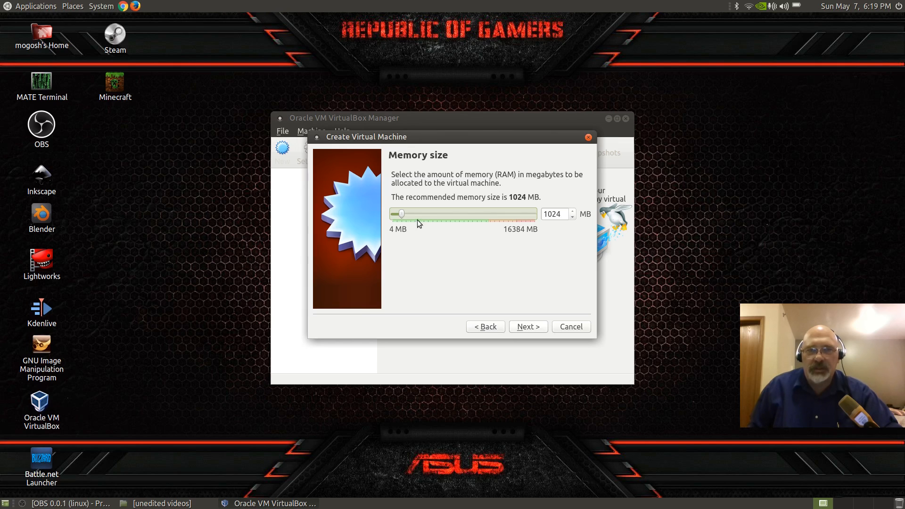
{"action": "left_click_drag", "start_coordinate": [403, 215], "coordinate": [429, 215]}
{"action": "left_click", "coordinate": [527, 329]}
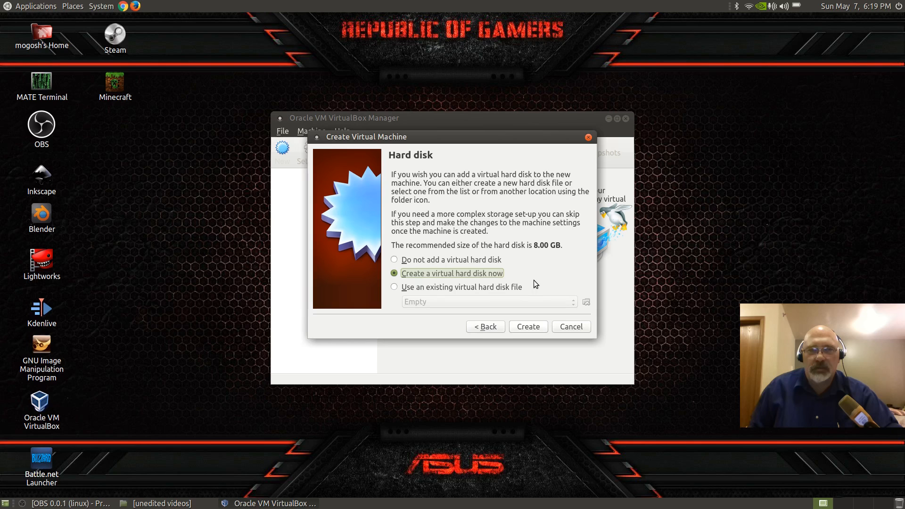
Create a new dynamically allocated VDI virtual hard disk of 16 GB for the virtual machine
{"action": "left_click", "coordinate": [533, 327]}
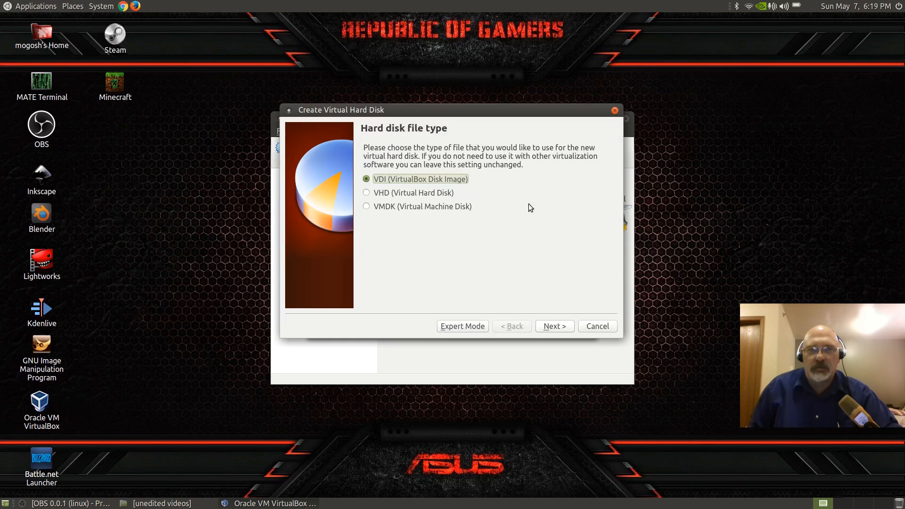
{"action": "left_click", "coordinate": [555, 328]}
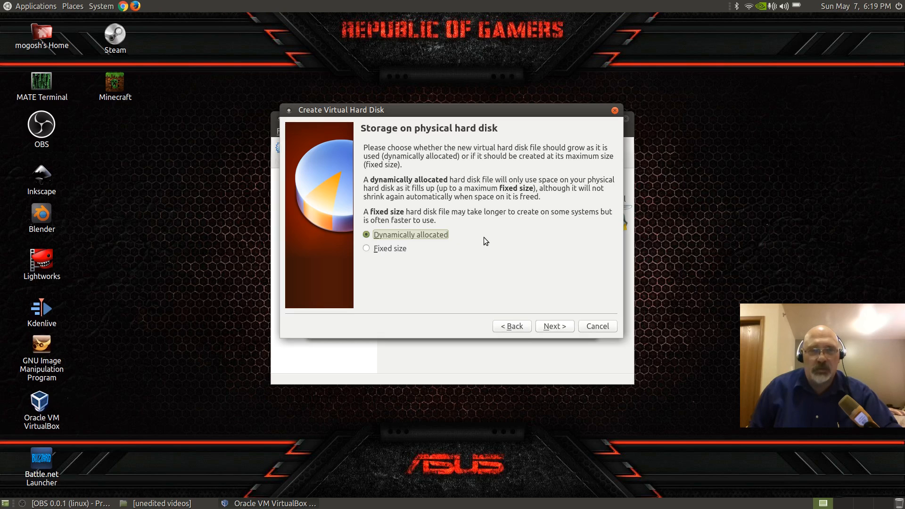
{"action": "left_click", "coordinate": [552, 328]}
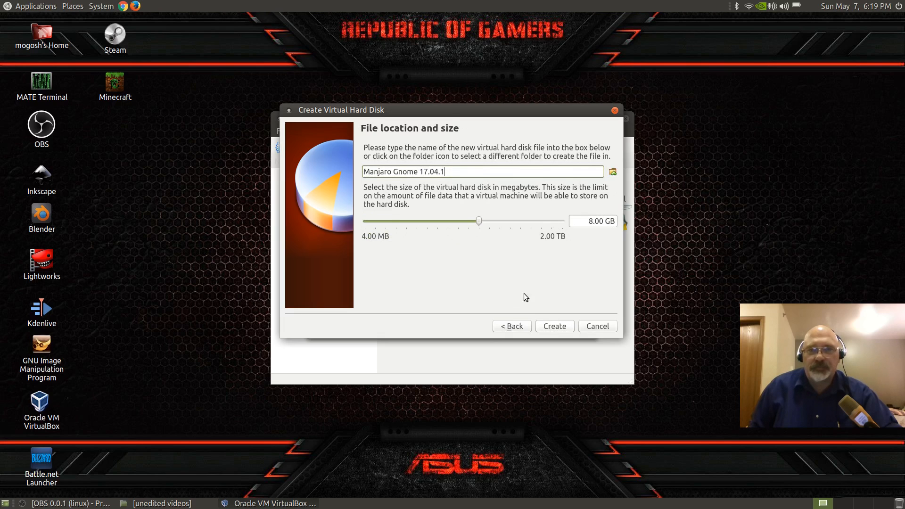
{"action": "left_click", "coordinate": [591, 223]}
{"action": "key", "text": "BackSpace"}
{"action": "type", "text": "16"}
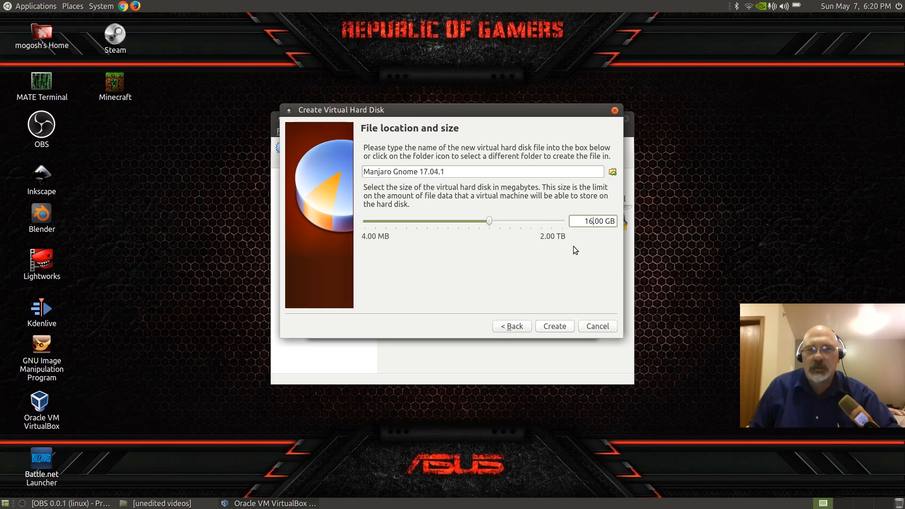
{"action": "left_click", "coordinate": [557, 328]}
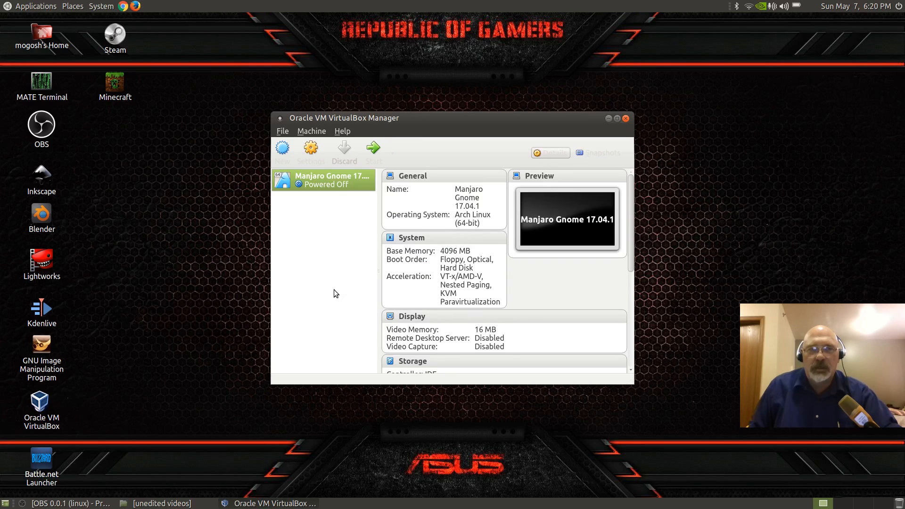
Set the Manjaro Gnome 17.04.1 virtual machine's processor count to 2 in its system settings
{"action": "left_click", "coordinate": [310, 152]}
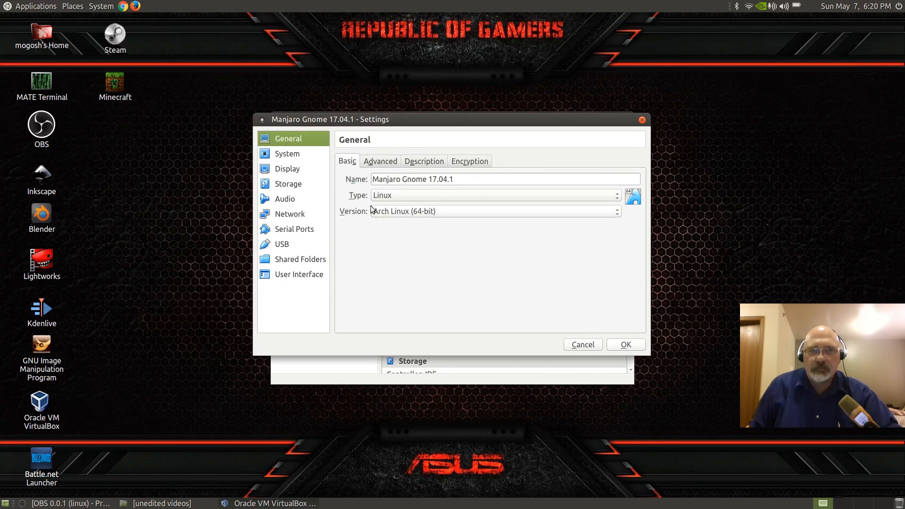
{"action": "left_click", "coordinate": [292, 155]}
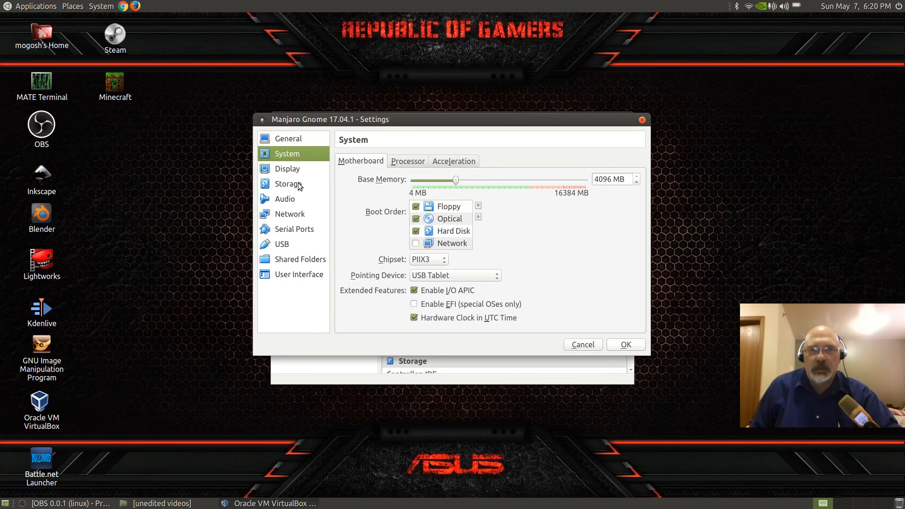
{"action": "left_click", "coordinate": [405, 162]}
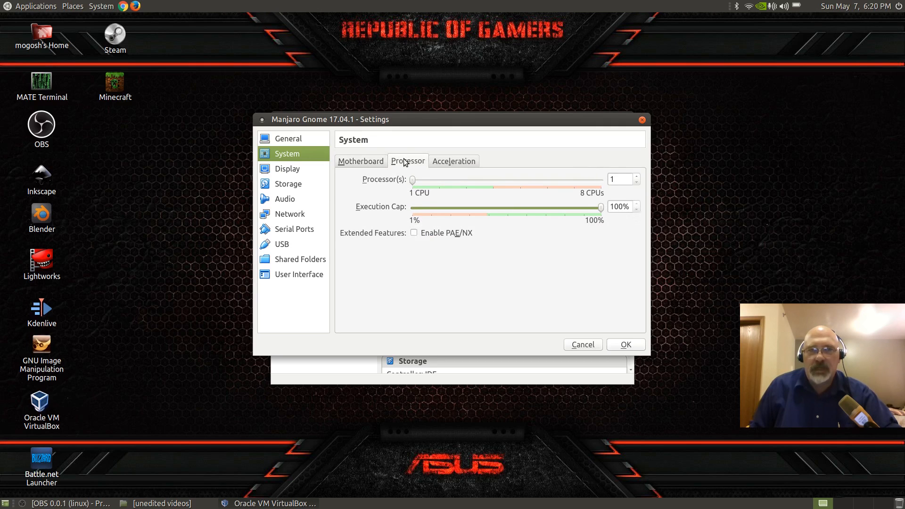
{"action": "left_click", "coordinate": [411, 181]}
{"action": "left_click_drag", "start_coordinate": [413, 183], "coordinate": [427, 184]}
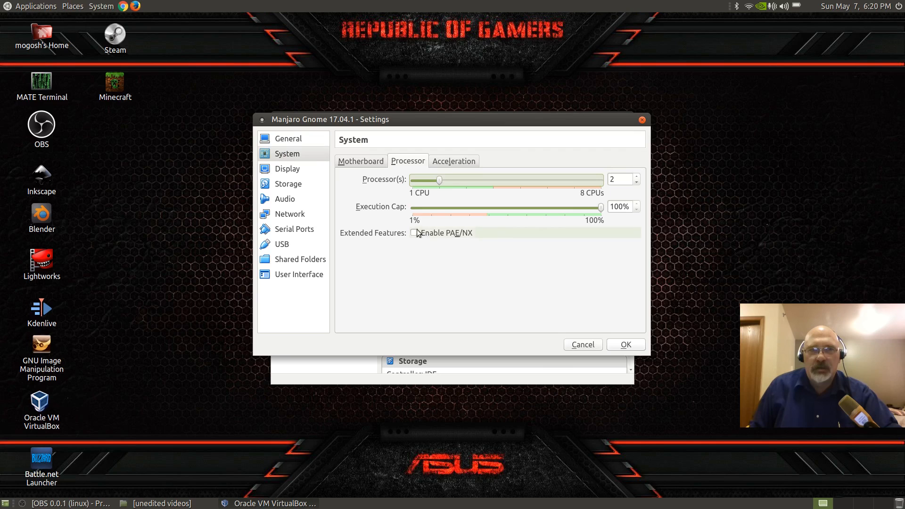
Set the virtual machine's video memory to 128 MB and enable 3D acceleration
{"action": "left_click", "coordinate": [291, 172]}
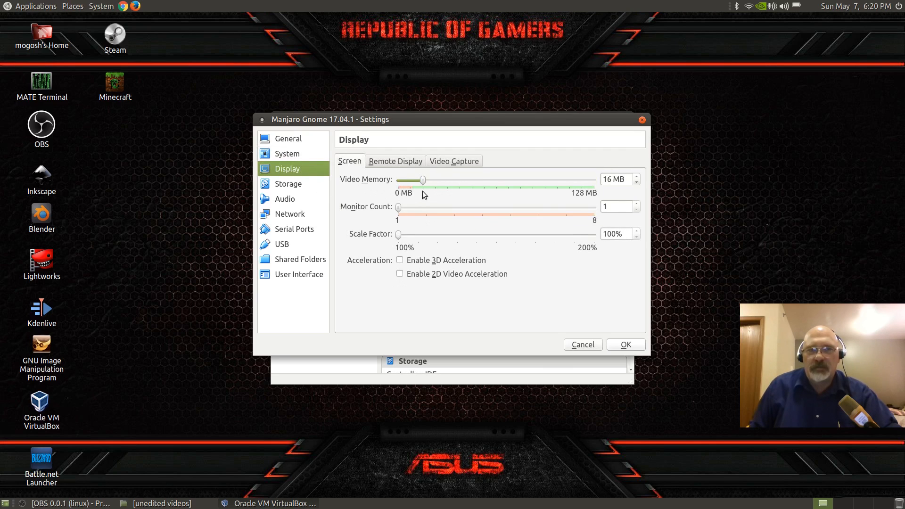
{"action": "left_click_drag", "start_coordinate": [424, 184], "coordinate": [604, 186]}
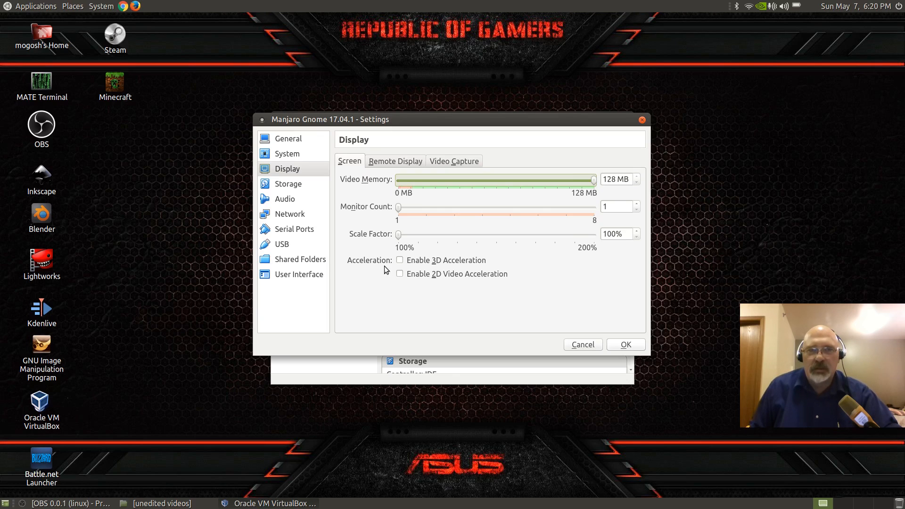
{"action": "left_click", "coordinate": [399, 261]}
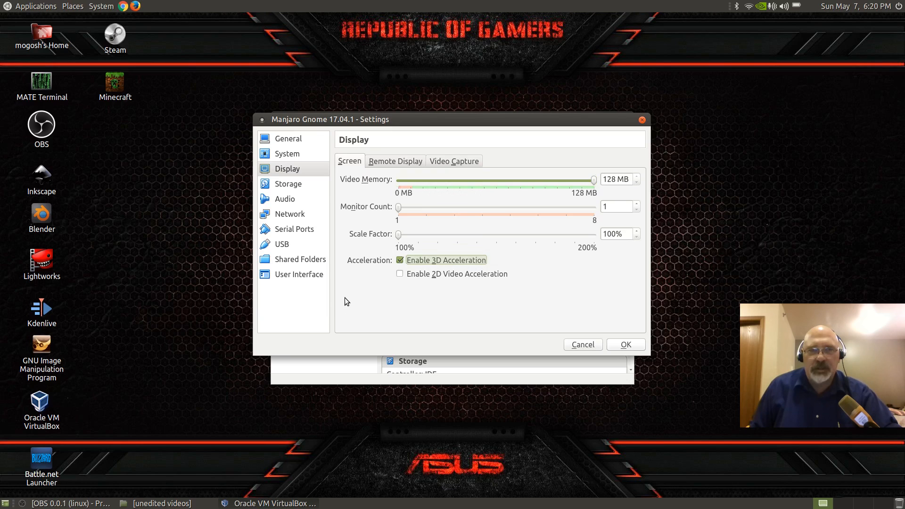
Load manjaro-gnome-17.0.1-stable-x86_64.iso from Downloads into the empty IDE optical drive and save the machine settings
{"action": "left_click", "coordinate": [286, 185]}
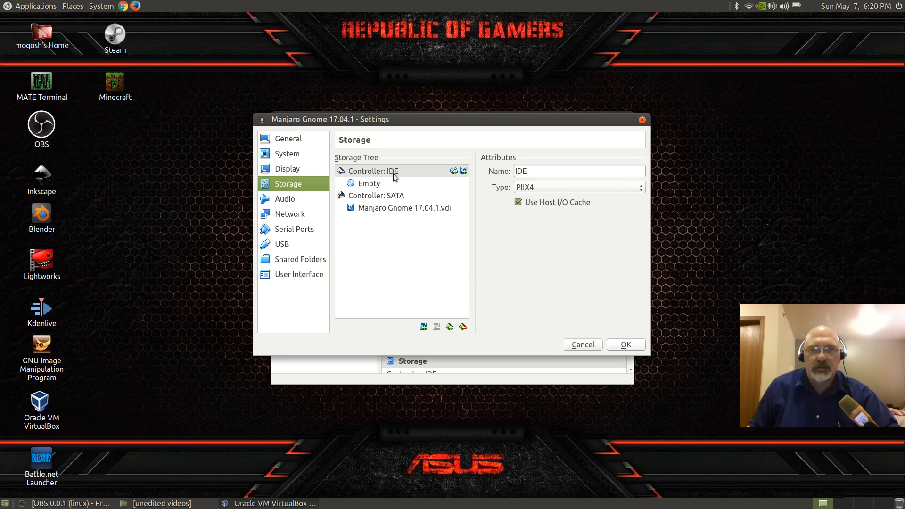
{"action": "left_click", "coordinate": [370, 187]}
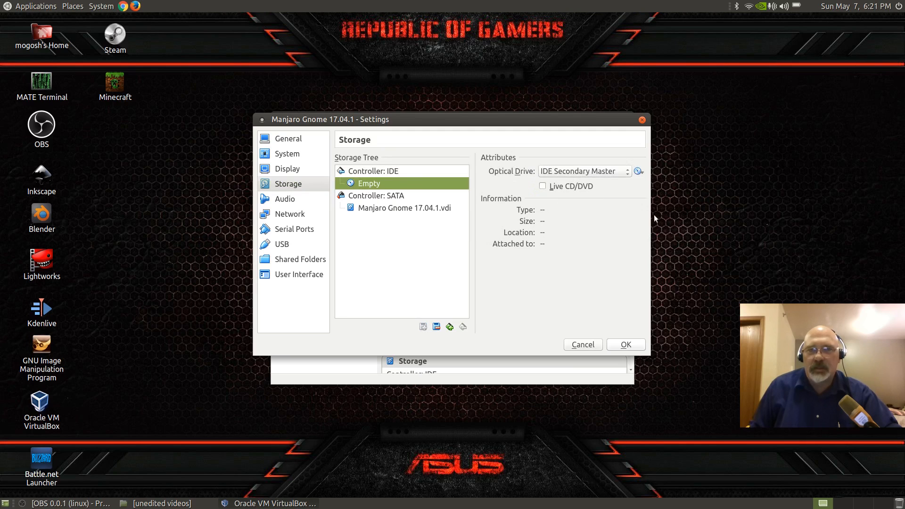
{"action": "left_click", "coordinate": [641, 175]}
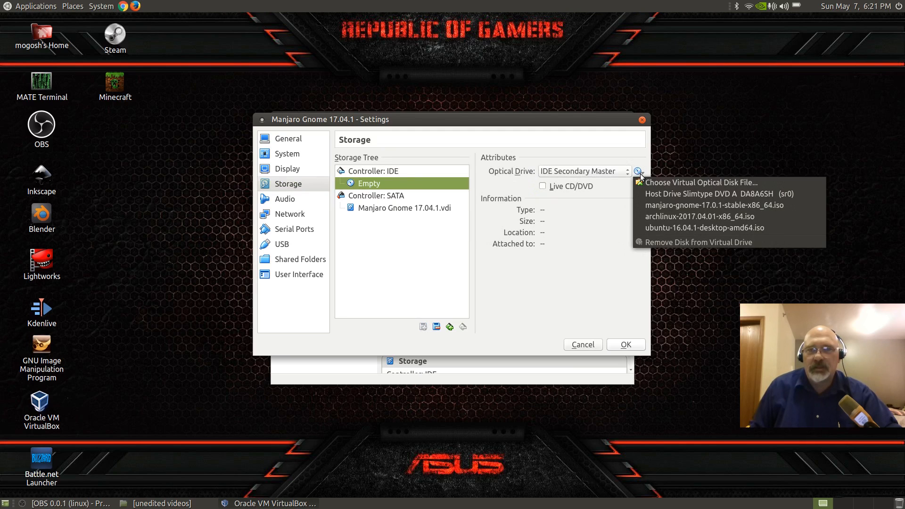
{"action": "left_click", "coordinate": [660, 183]}
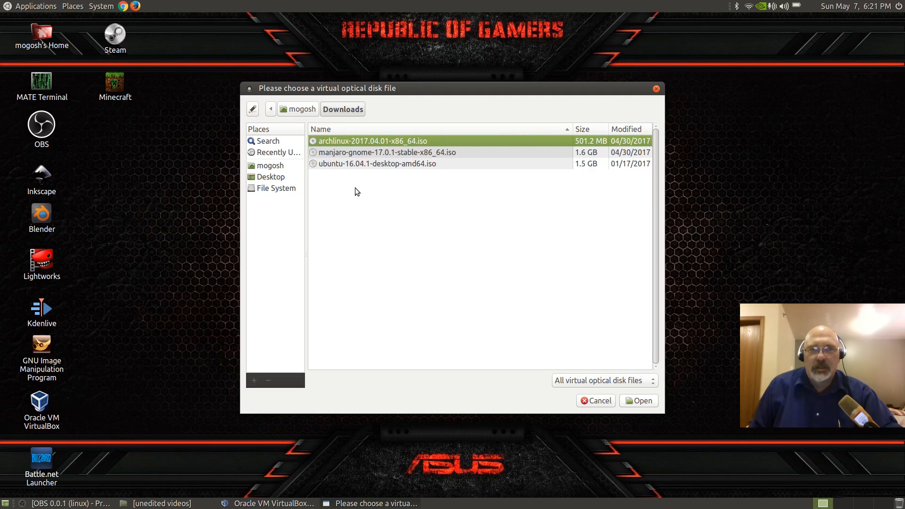
{"action": "left_click", "coordinate": [347, 152]}
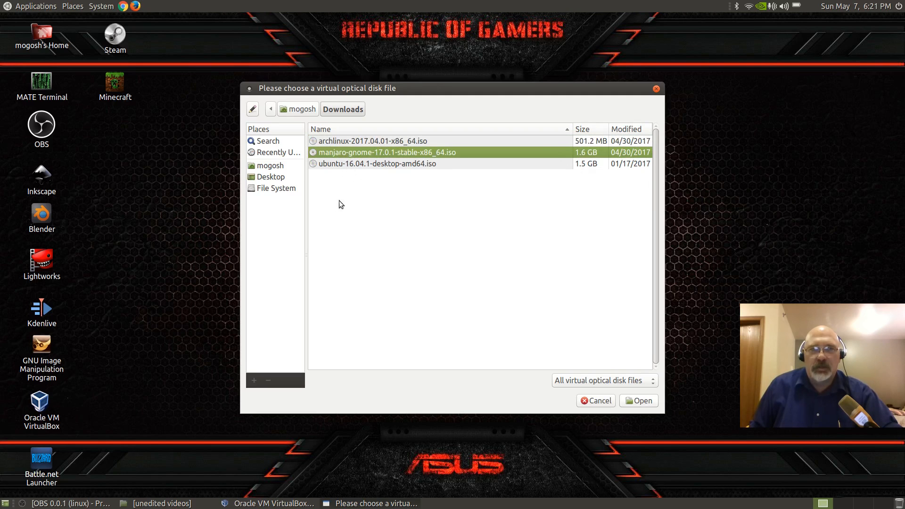
{"action": "left_click", "coordinate": [641, 401]}
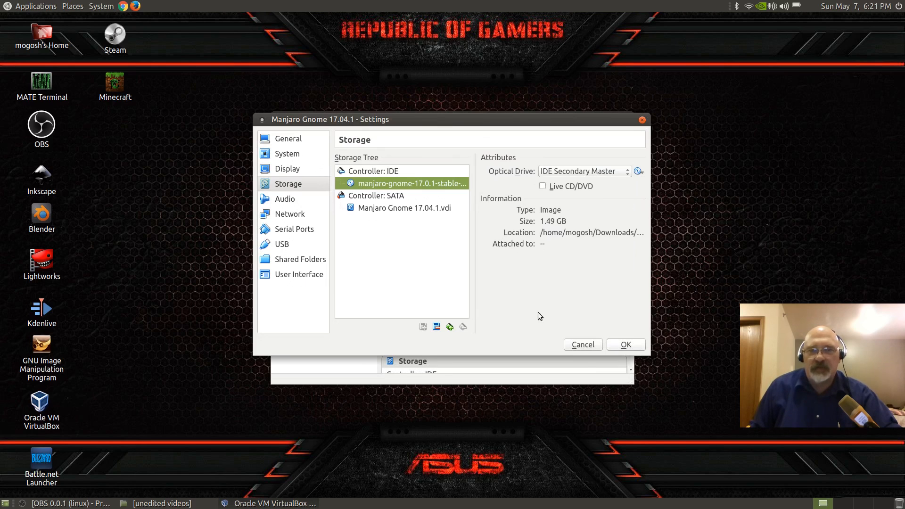
{"action": "left_click", "coordinate": [619, 347]}
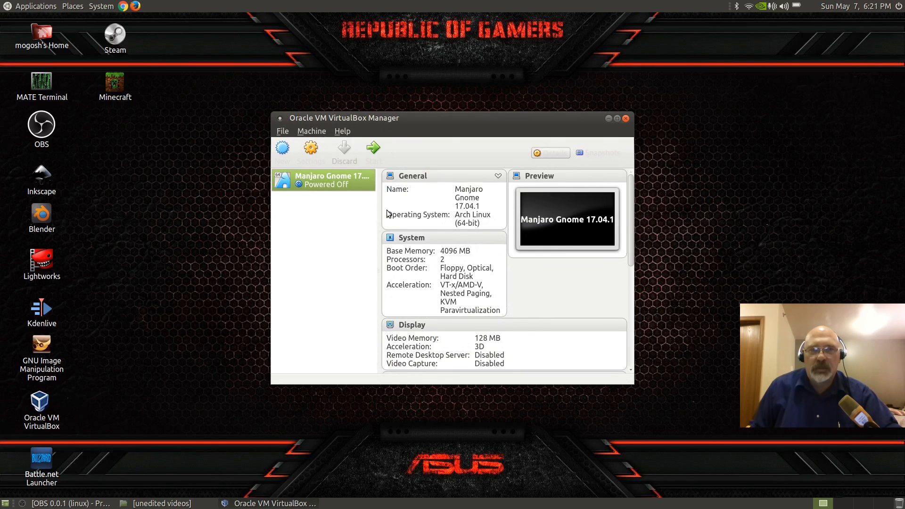
Start the Manjaro Gnome 17.04.1 virtual machine, maximize its window and dismiss the keyboard capture notice
{"action": "left_click", "coordinate": [373, 150]}
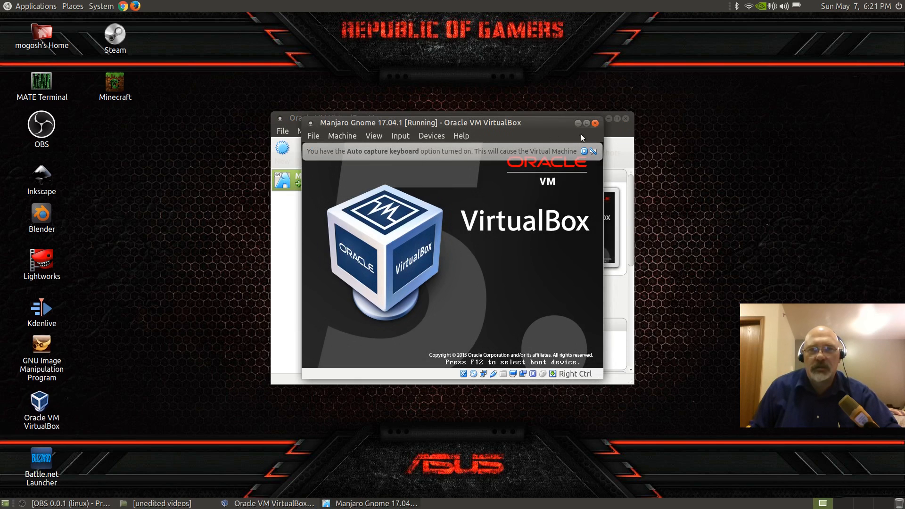
{"action": "left_click", "coordinate": [587, 123]}
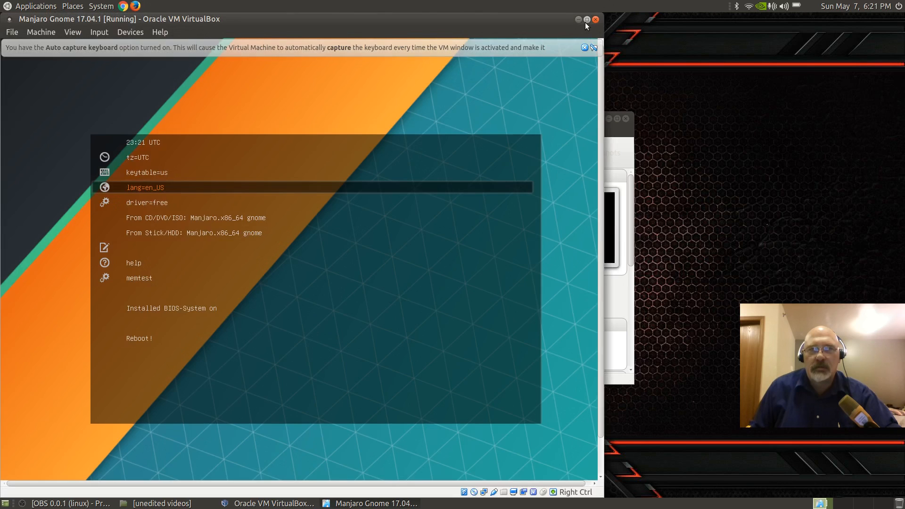
{"action": "left_click", "coordinate": [587, 20]}
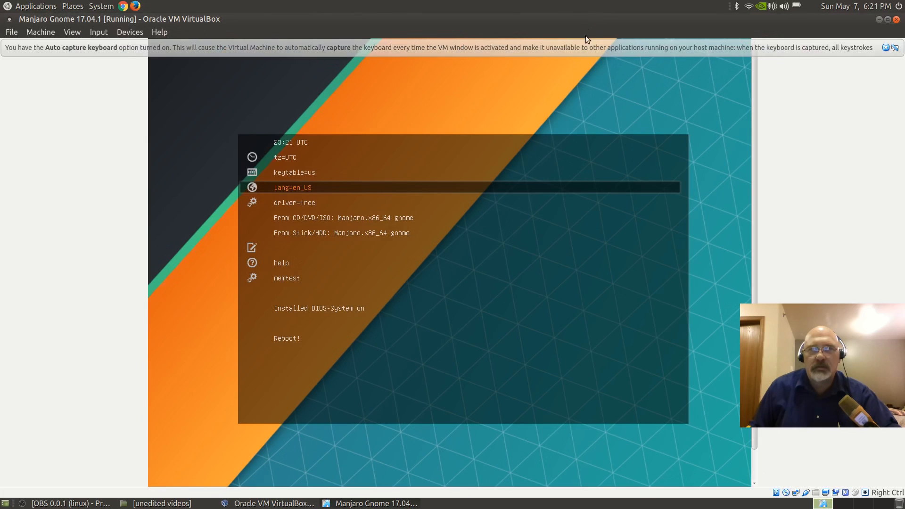
{"action": "left_click", "coordinate": [886, 48]}
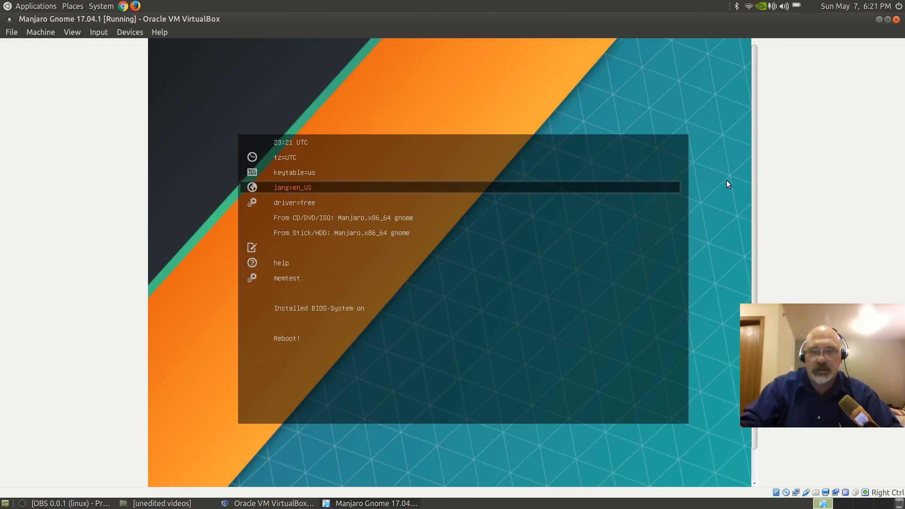
Set the driver option in the Manjaro boot menu to nonfree
{"action": "key", "text": "Down"}
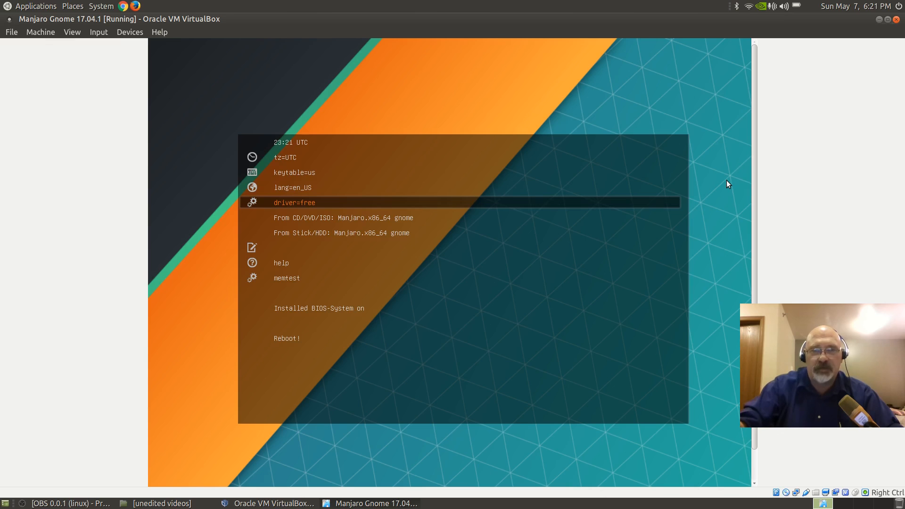
{"action": "key", "text": "Return"}
{"action": "key", "text": "Down"}
{"action": "key", "text": "Down"}
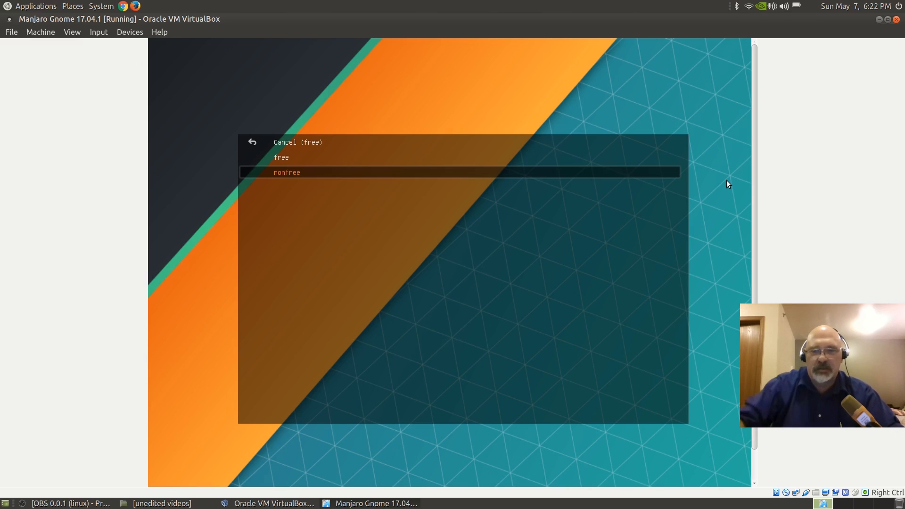
{"action": "key", "text": "Return"}
{"action": "key", "text": "Return"}
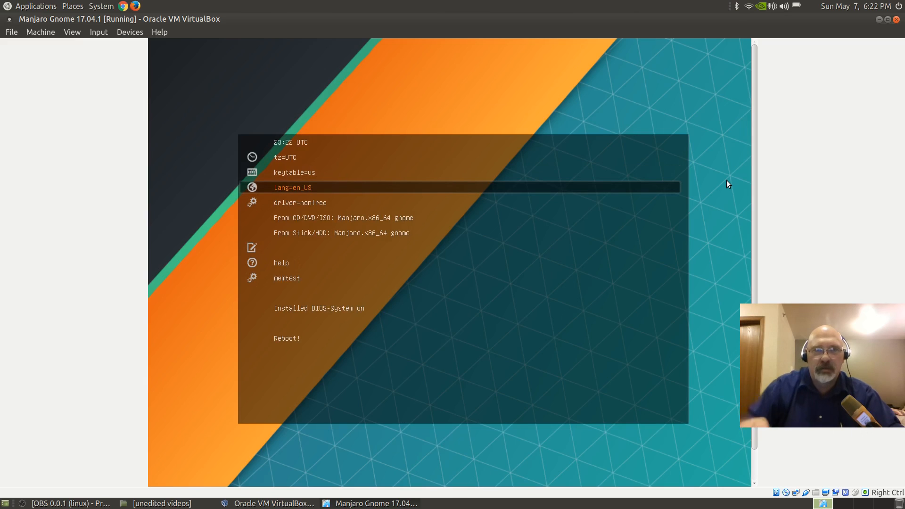
Examine the example boot command line arguments and return to the boot menu without entering any options
{"action": "key", "text": "Down"}
{"action": "key", "text": "Down"}
{"action": "key", "text": "Down"}
{"action": "key", "text": "Down"}
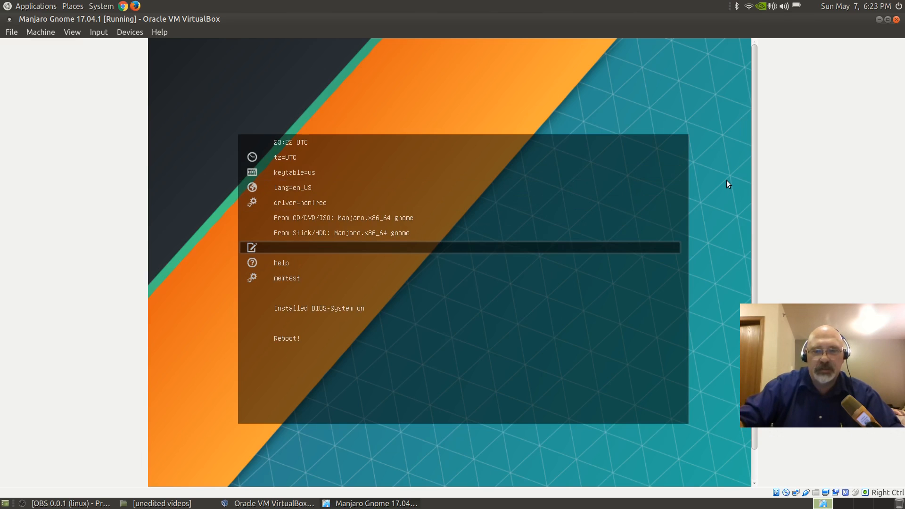
{"action": "key", "text": "Return"}
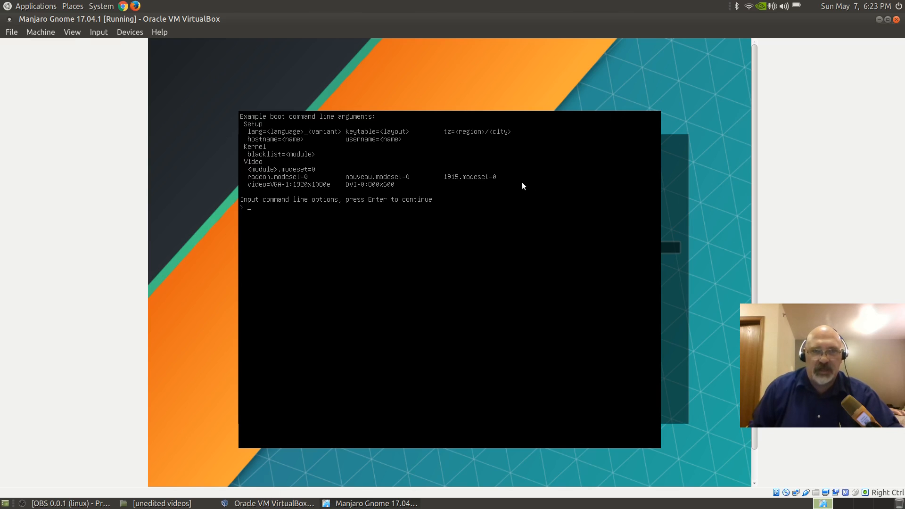
{"action": "key", "text": "Return"}
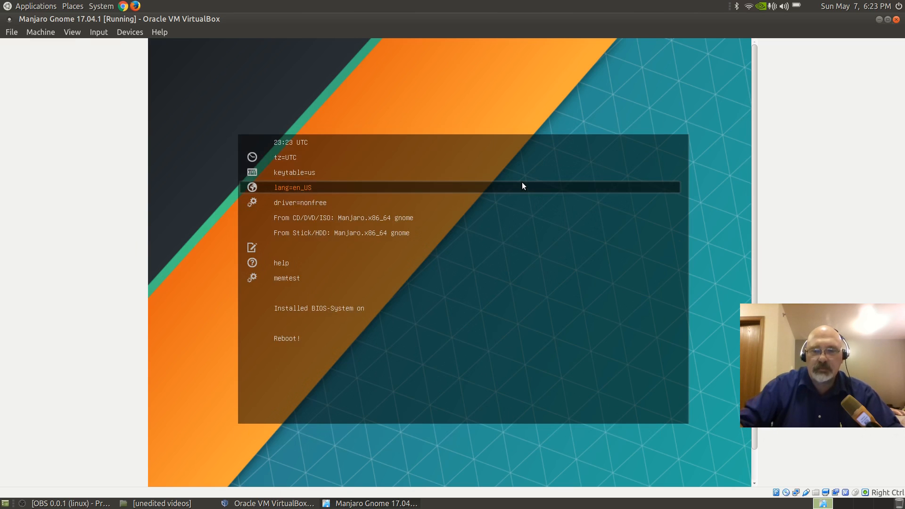
Boot the live system with From Stick/HDD: Manjaro.x86_64 gnome and close the Manjaro Hello welcome window
{"action": "key", "text": "Down"}
{"action": "key", "text": "Down"}
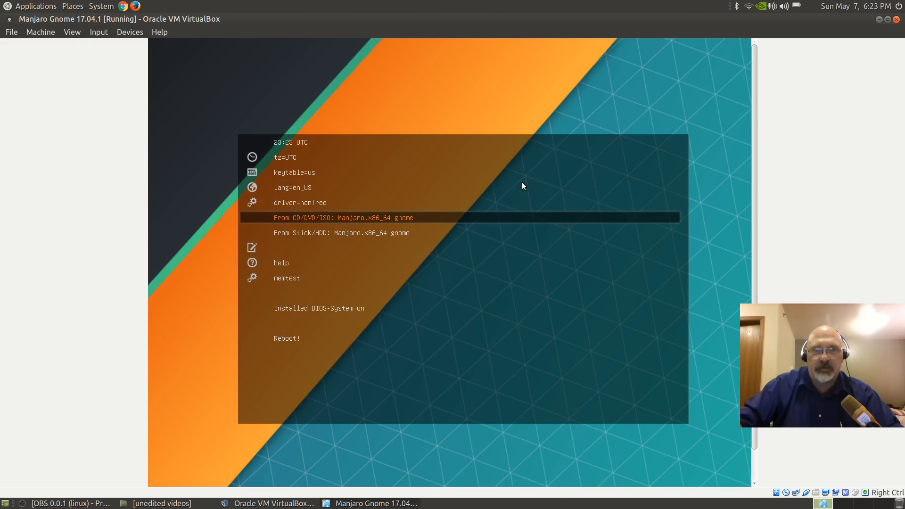
{"action": "key", "text": "Down"}
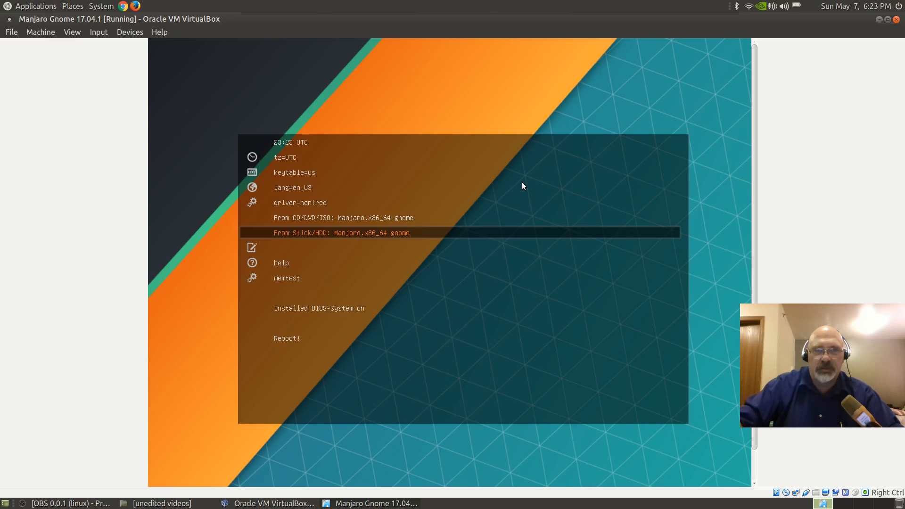
{"action": "key", "text": "Up"}
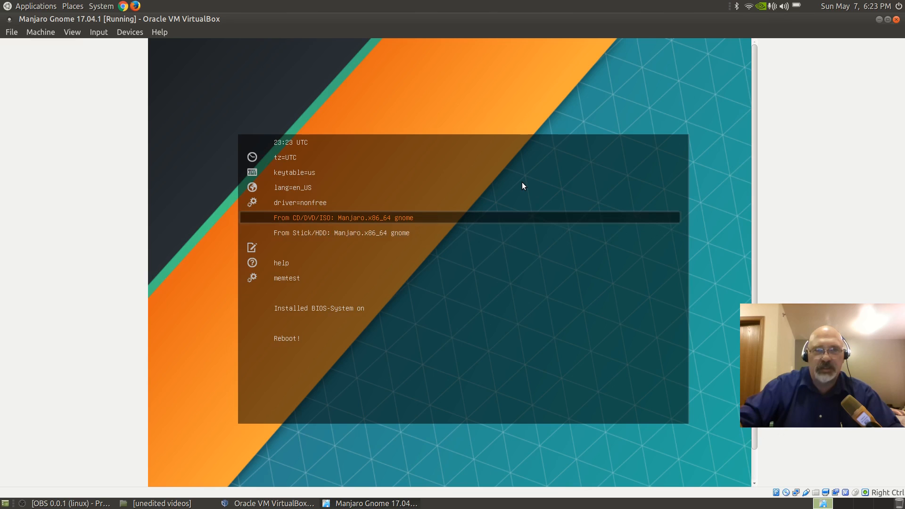
{"action": "key", "text": "Down"}
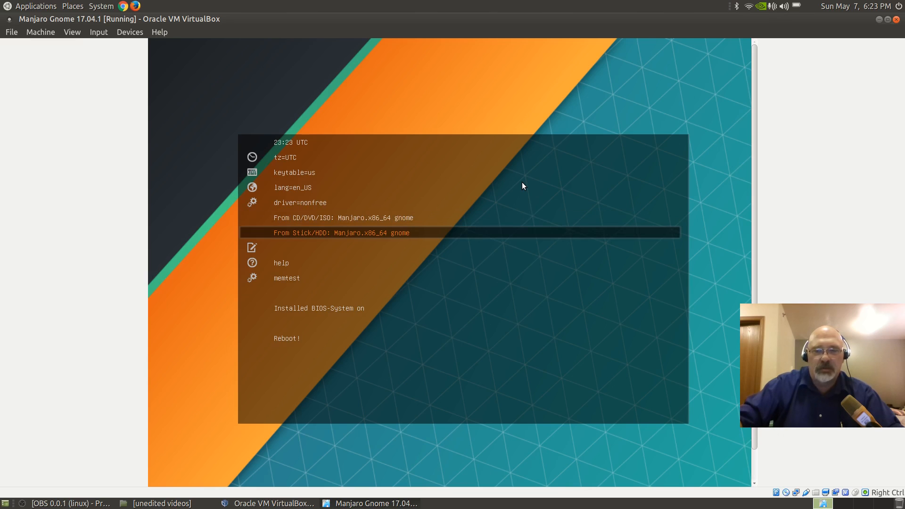
{"action": "key", "text": "Return"}
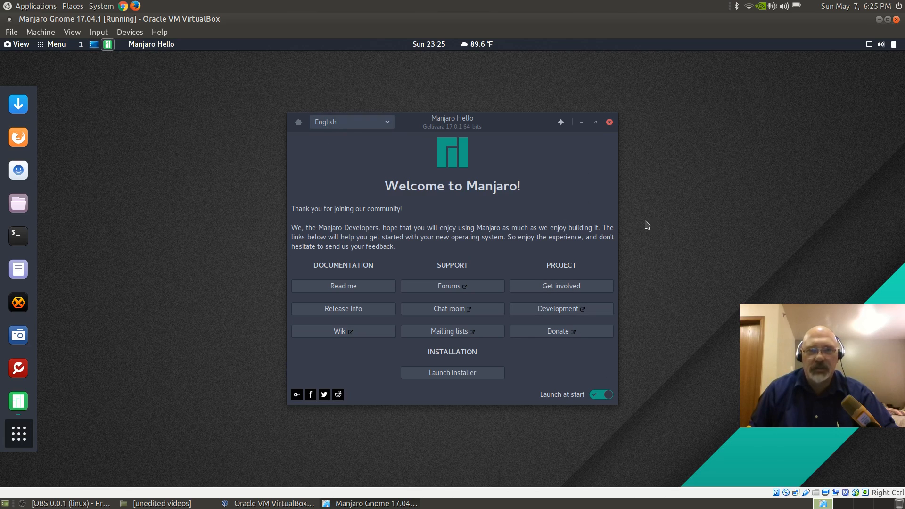
{"action": "left_click", "coordinate": [610, 123]}
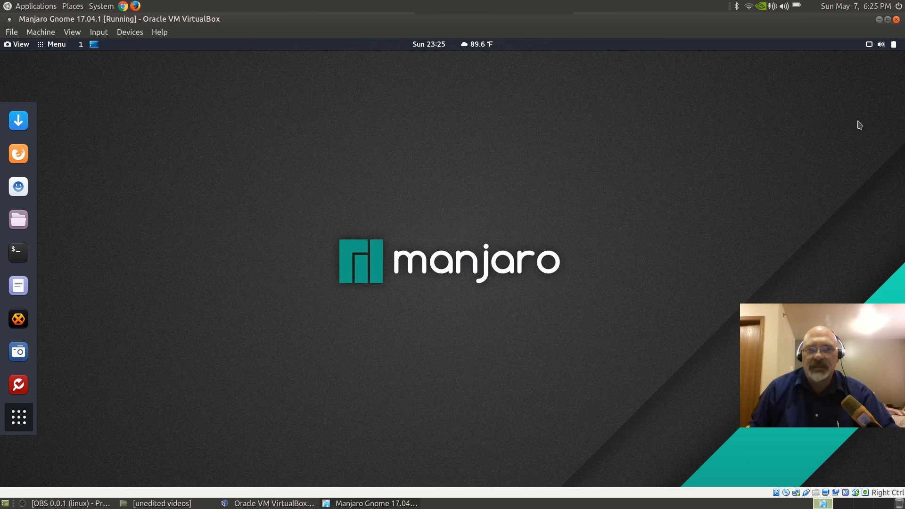
{"action": "left_click", "coordinate": [870, 45]}
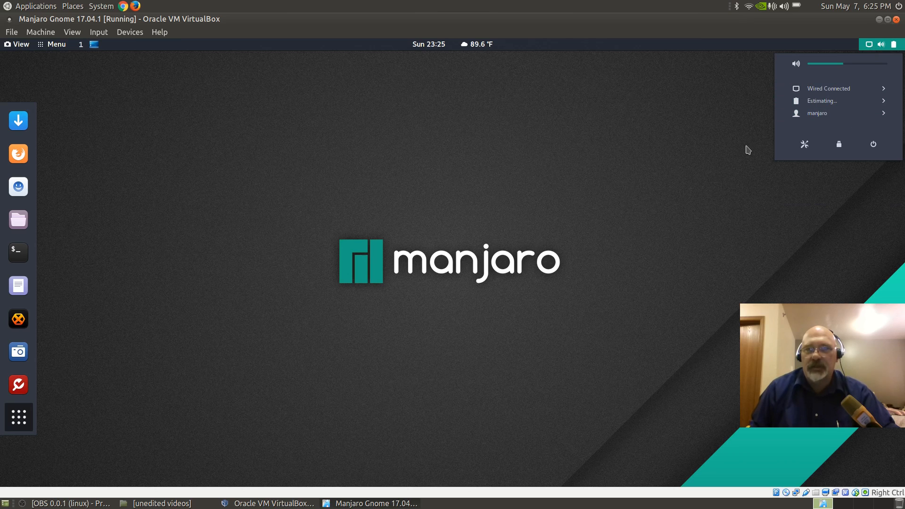
{"action": "left_click", "coordinate": [686, 206]}
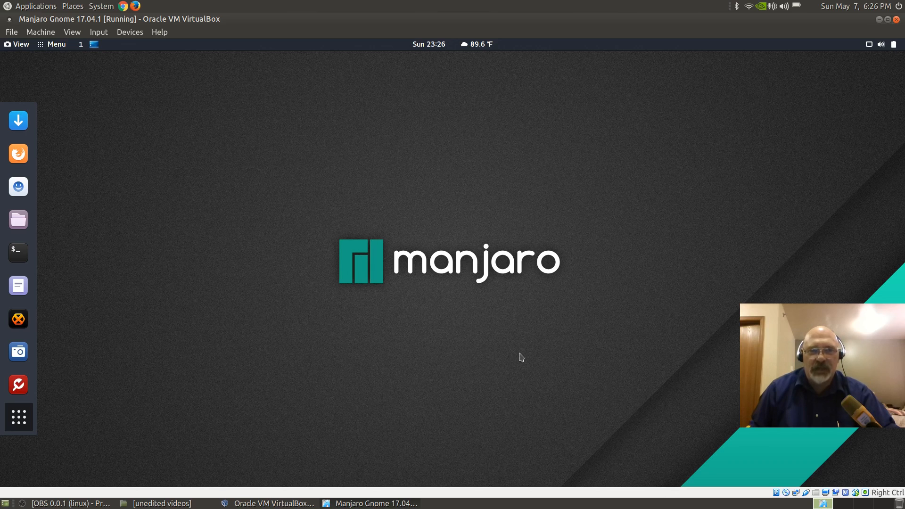
Open Manjaro Hello from the applications overview and launch the Manjaro Linux installer
{"action": "left_click", "coordinate": [18, 417]}
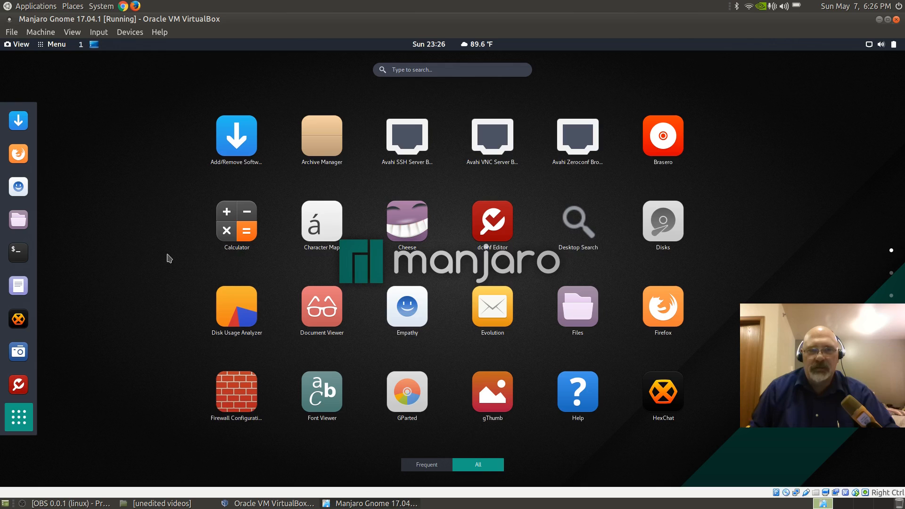
{"action": "scroll", "coordinate": [169, 258], "scroll_direction": "down", "scroll_amount": 1}
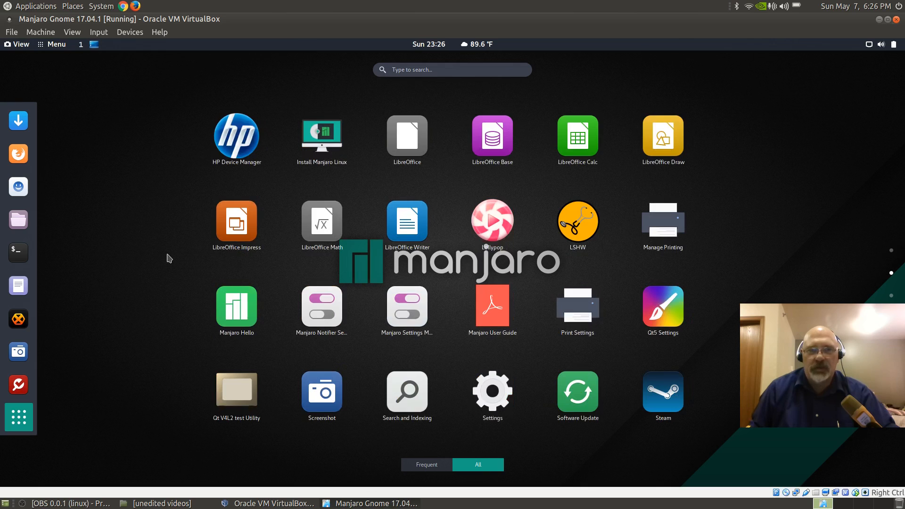
{"action": "left_click", "coordinate": [233, 314]}
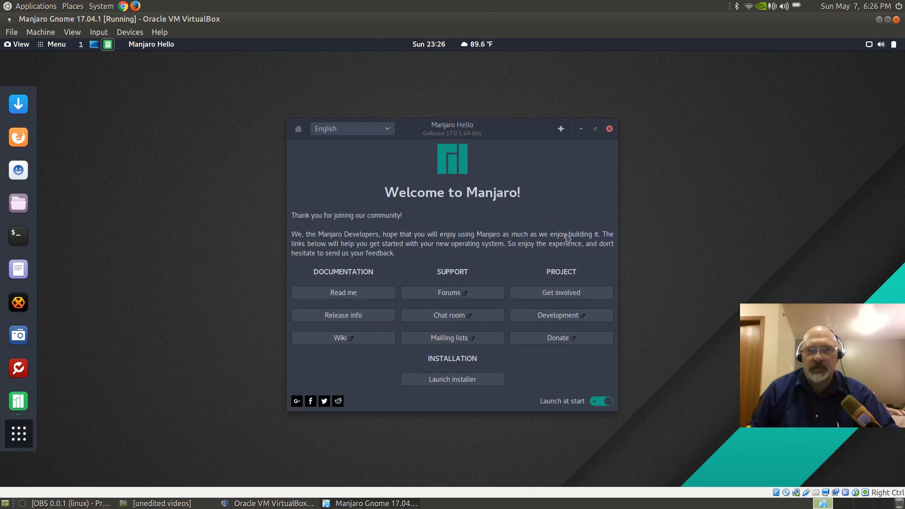
{"action": "left_click", "coordinate": [451, 382]}
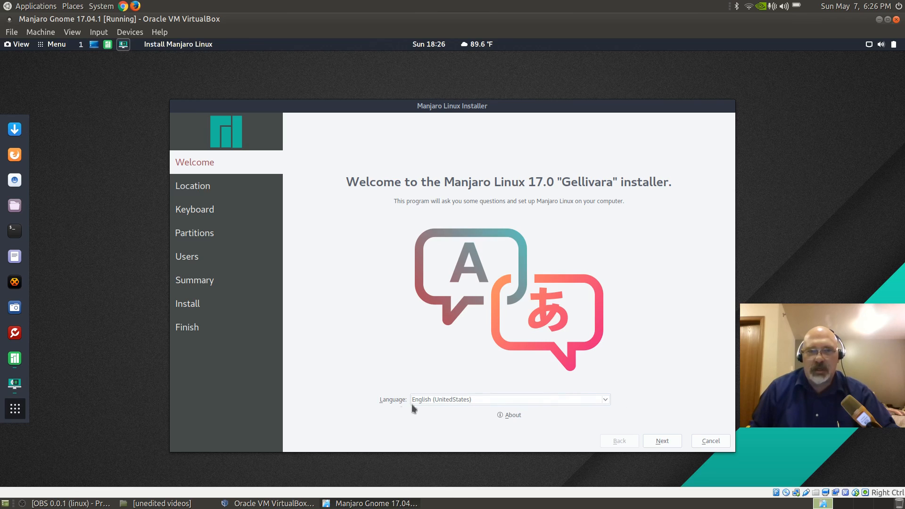
Accept English (UnitedStates) with the America/Chicago location, and keep the default English (US) keyboard layout in the installer
{"action": "left_click", "coordinate": [662, 443]}
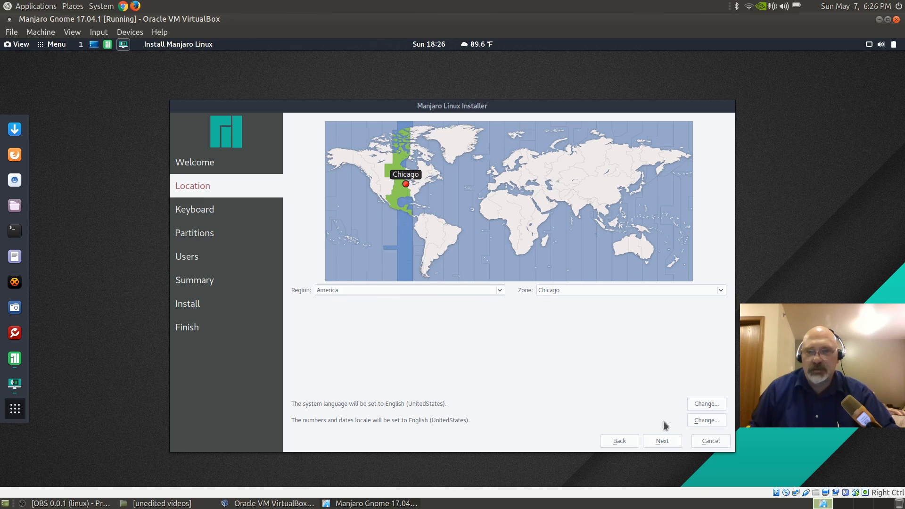
{"action": "left_click", "coordinate": [661, 442]}
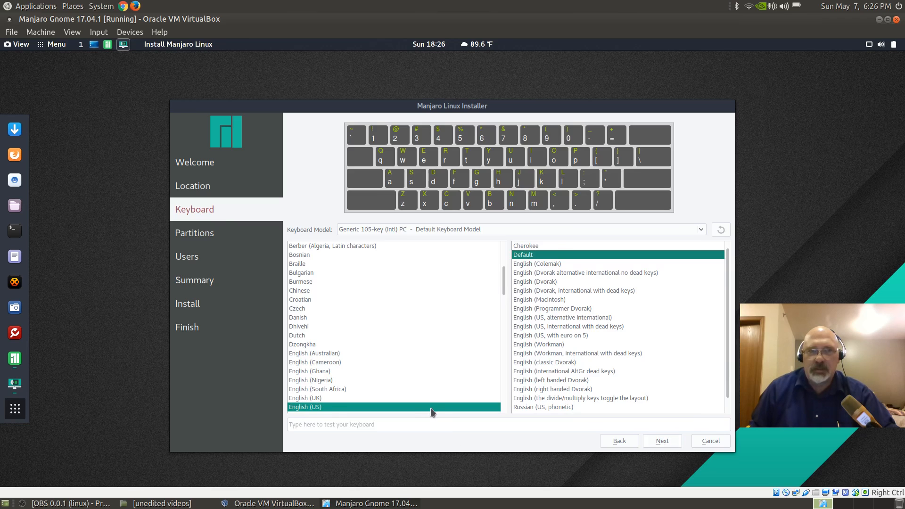
{"action": "left_click", "coordinate": [662, 442]}
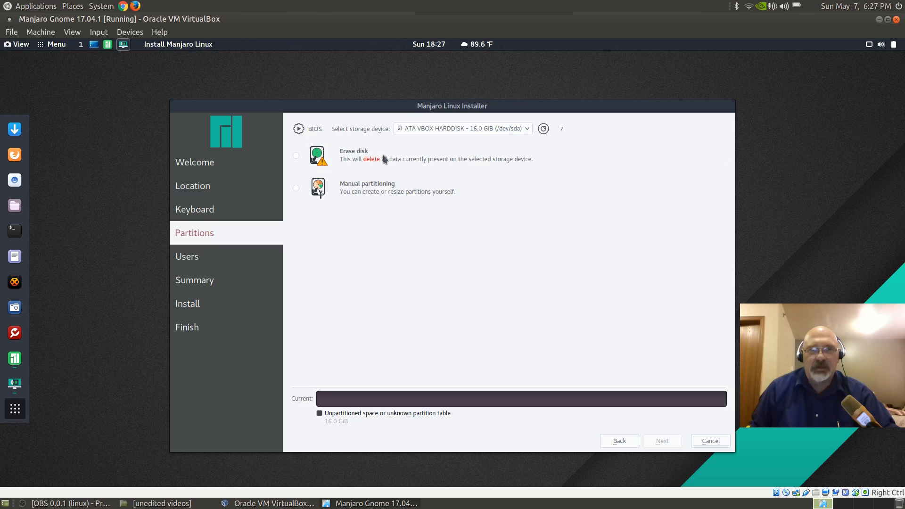
Choose to erase the 16.0 GiB virtual hard disk without encryption and continue to the user settings
{"action": "left_click", "coordinate": [295, 156]}
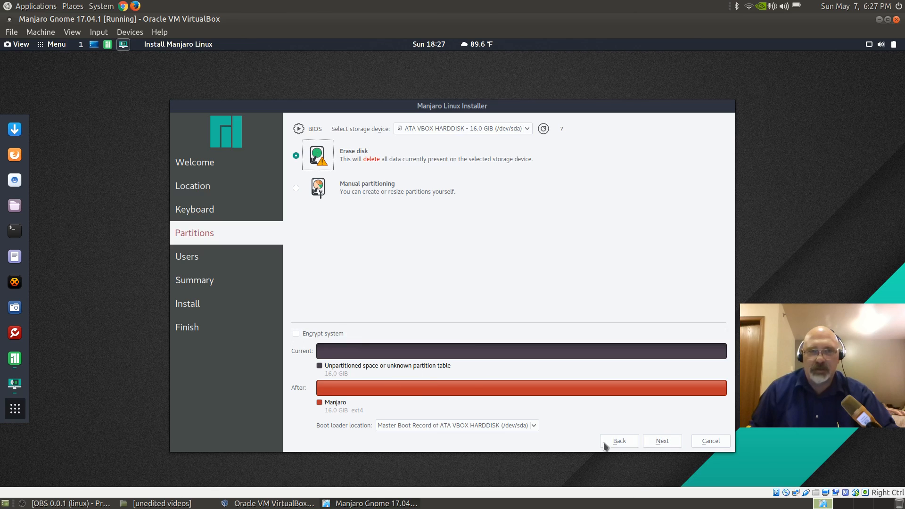
{"action": "left_click", "coordinate": [661, 440]}
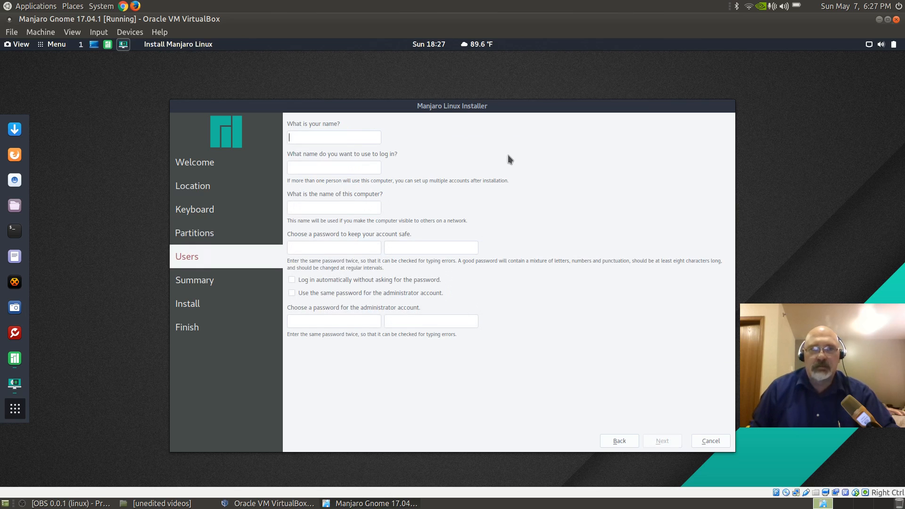
Enter the user's name, and enable automatic login and the same password for the administrator account
{"action": "type", "text": "Mogo"}
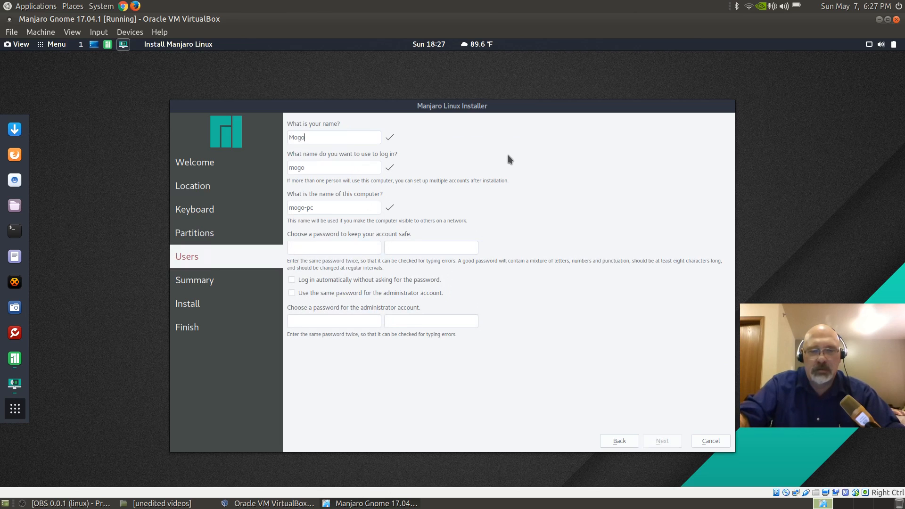
{"action": "type", "text": "sh"}
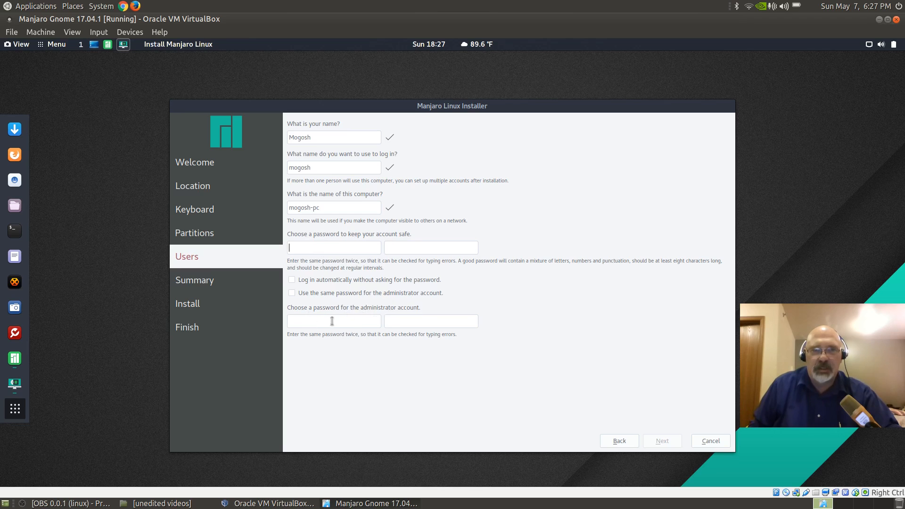
{"action": "left_click", "coordinate": [291, 293]}
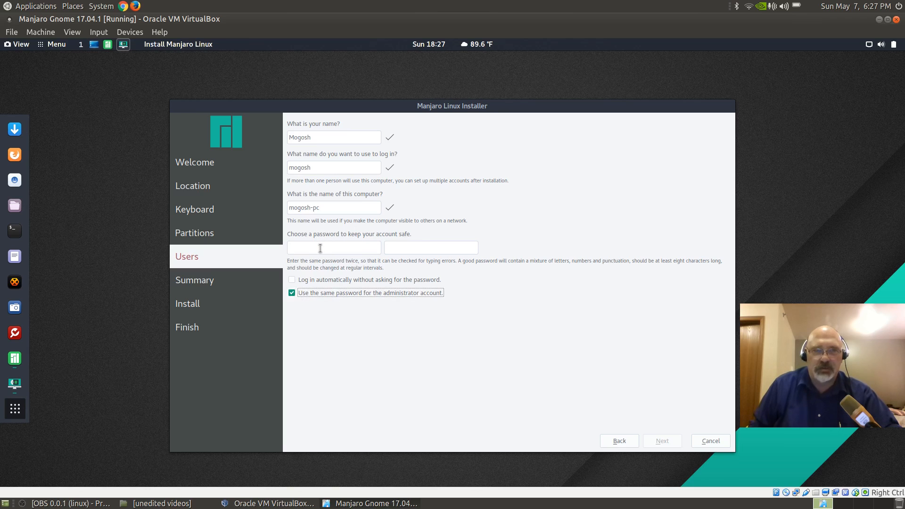
{"action": "left_click", "coordinate": [293, 281]}
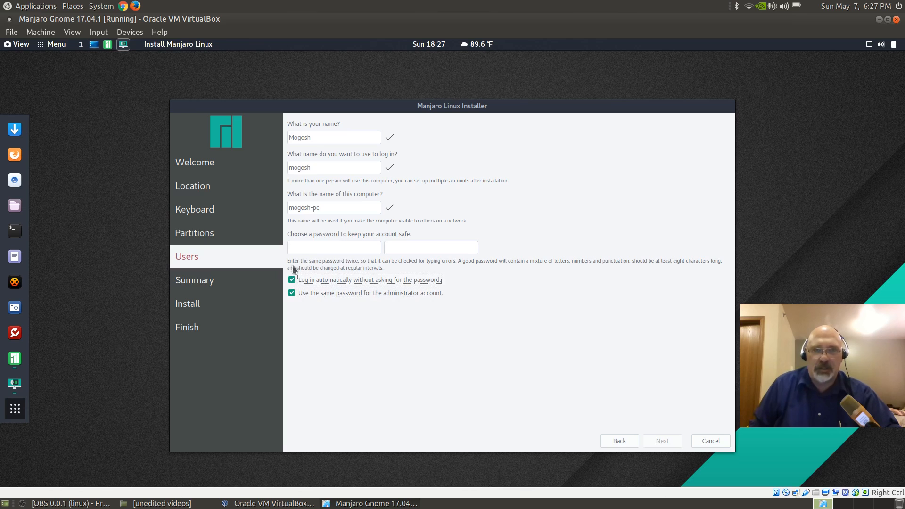
Enter the account password, repeat it in the confirmation field, and continue to the installation summary
{"action": "left_click", "coordinate": [299, 248]}
{"action": "type", "text": "•••••••••••••"}
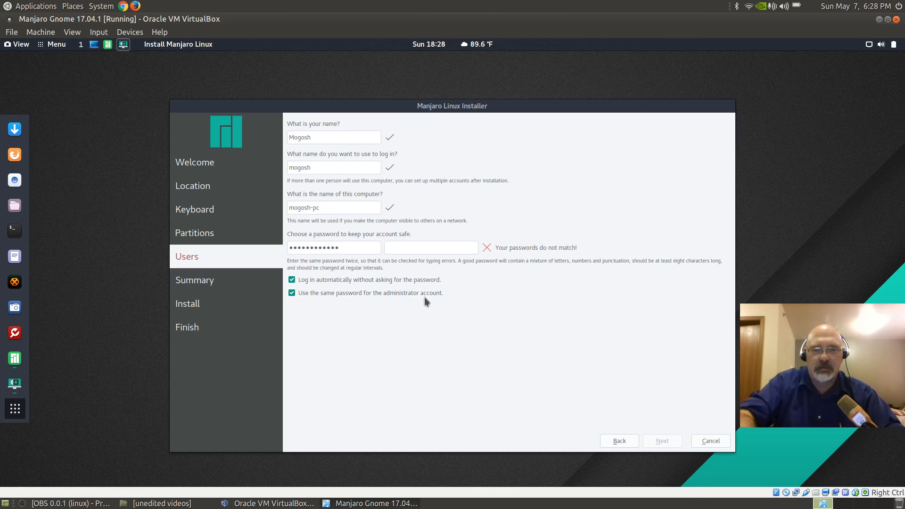
{"action": "key", "text": "Tab"}
{"action": "type", "text": "••••••••"}
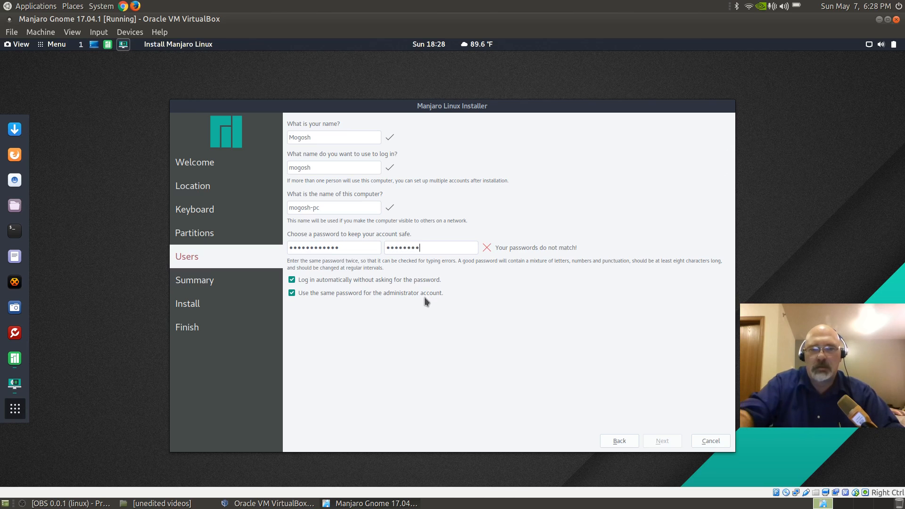
{"action": "type", "text": "••••"}
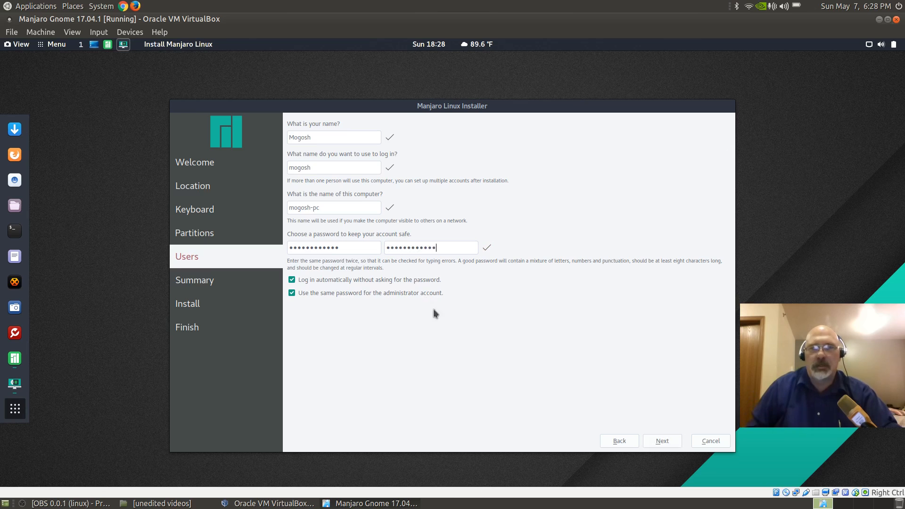
{"action": "left_click", "coordinate": [661, 443]}
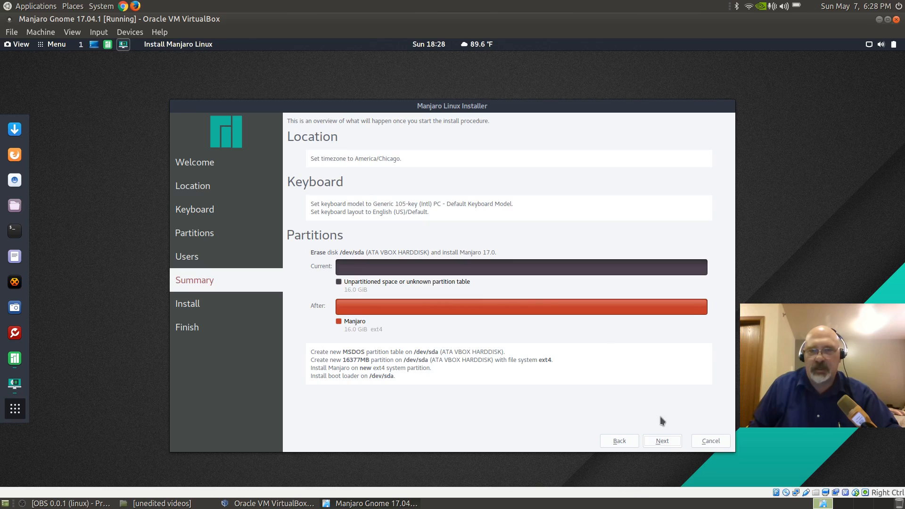
Run the installation with the summarized settings and quit the installer without restarting
{"action": "left_click", "coordinate": [662, 442]}
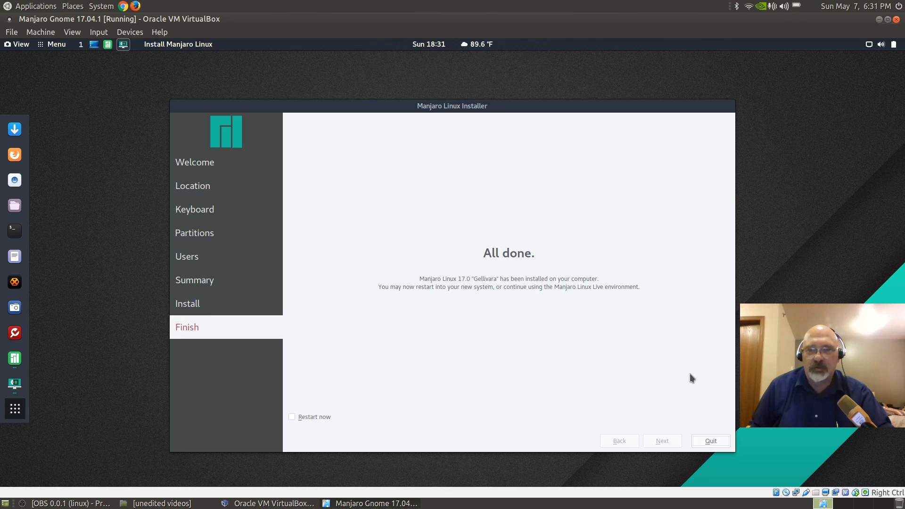
{"action": "left_click", "coordinate": [711, 441]}
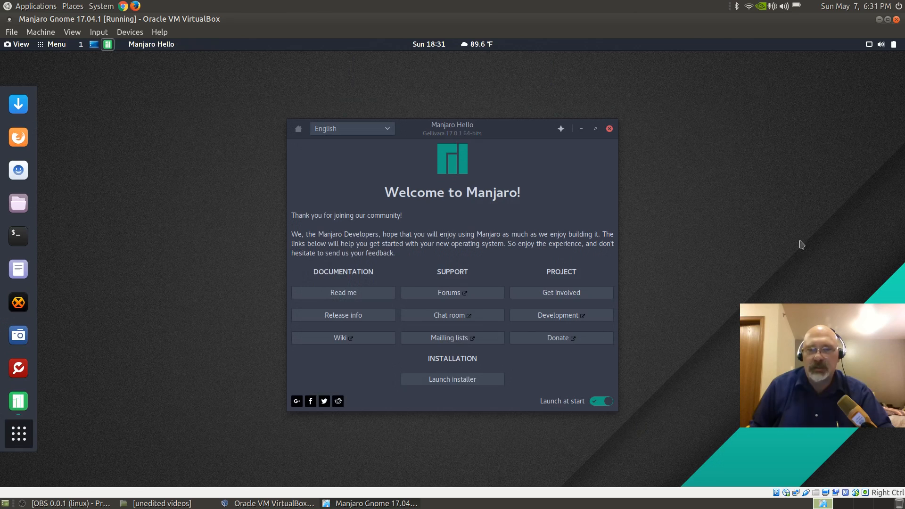
Power off the live session of the virtual machine
{"action": "left_click", "coordinate": [881, 46]}
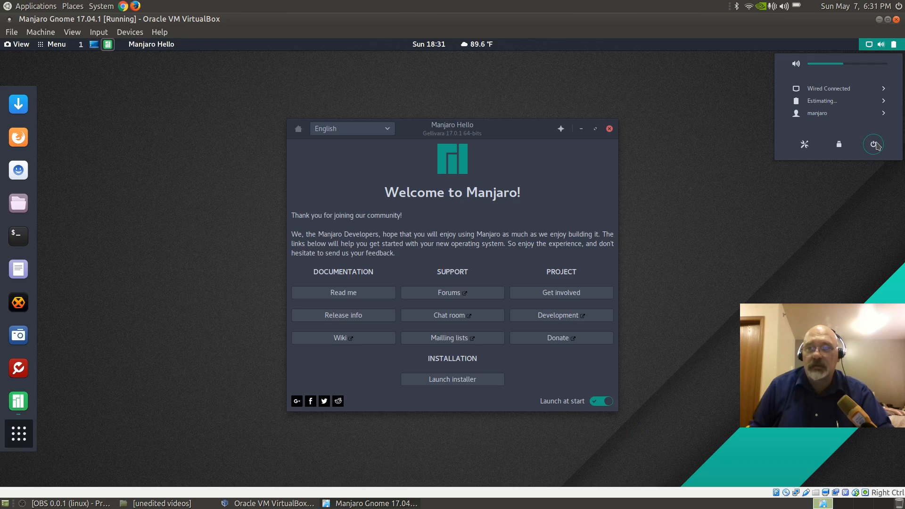
{"action": "left_click", "coordinate": [874, 143]}
{"action": "left_click", "coordinate": [521, 289]}
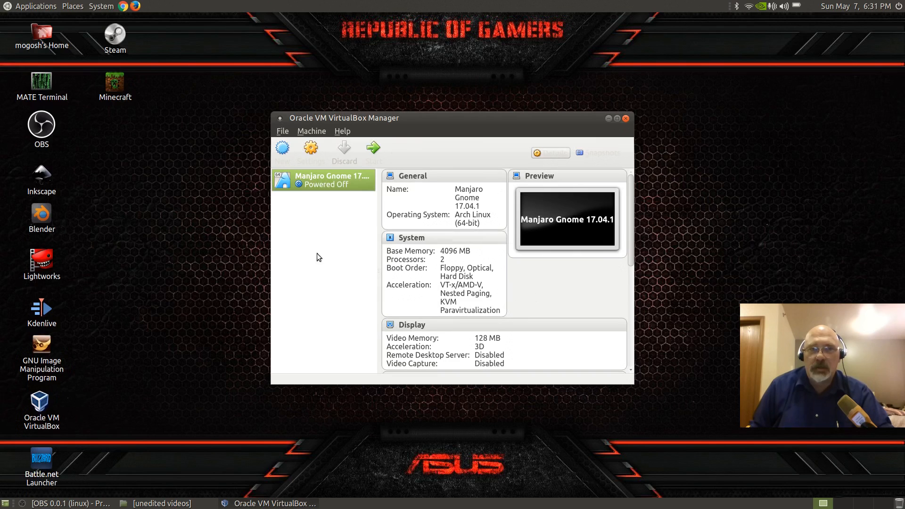
Remove the Manjaro GNOME 17.0.1 ISO from the virtual machine's IDE optical drive and save the settings
{"action": "left_click", "coordinate": [311, 149]}
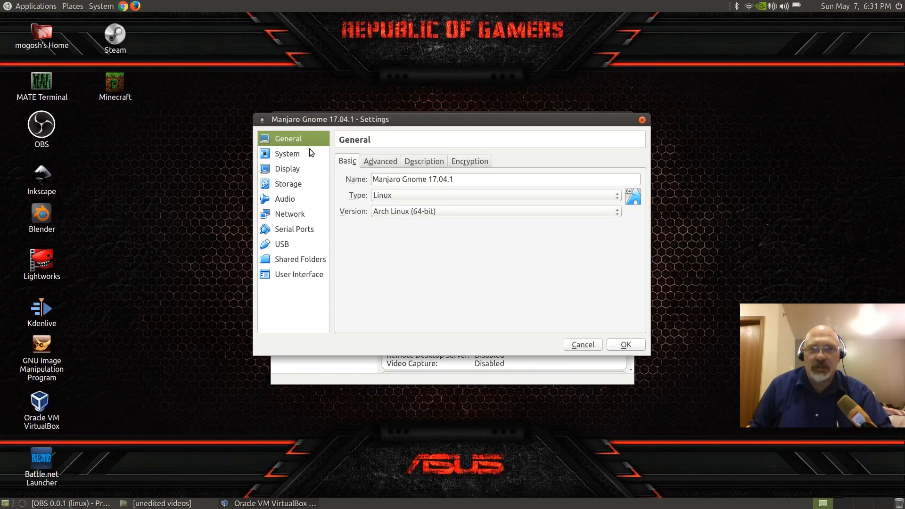
{"action": "left_click", "coordinate": [293, 184]}
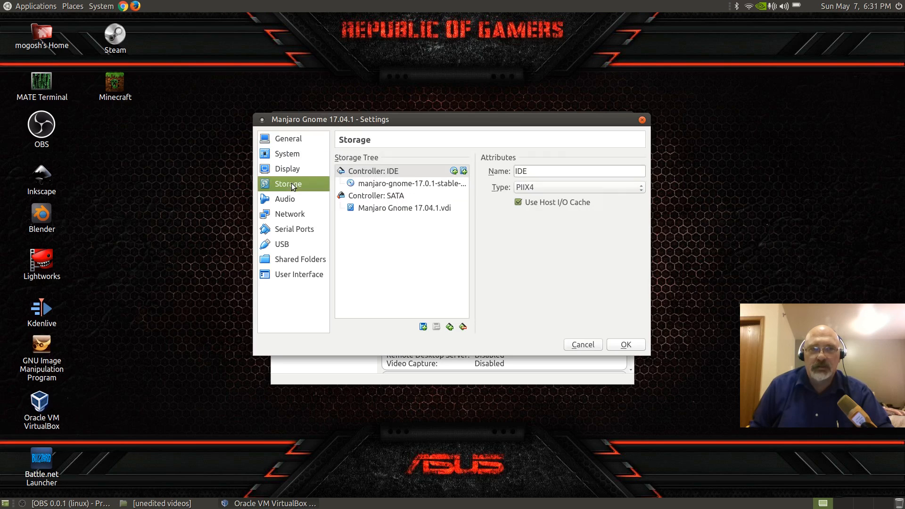
{"action": "left_click", "coordinate": [391, 185]}
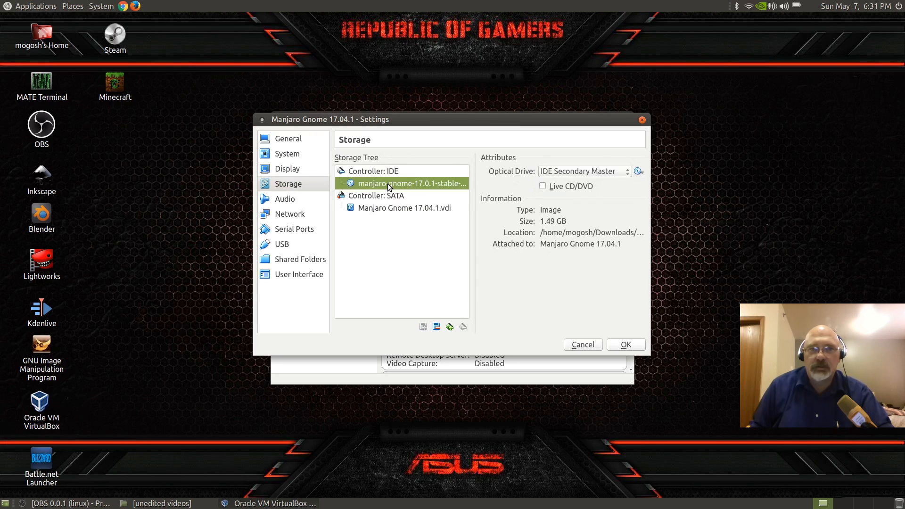
{"action": "left_click", "coordinate": [637, 173]}
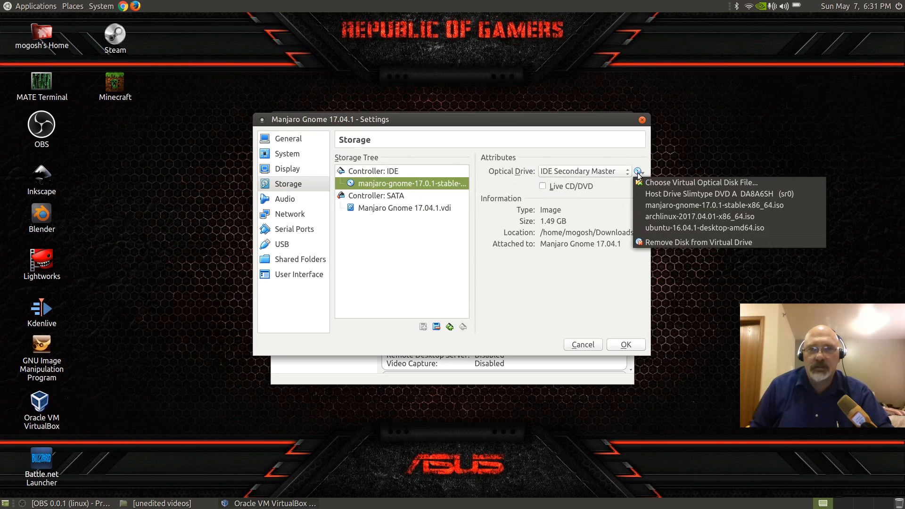
{"action": "left_click", "coordinate": [672, 242]}
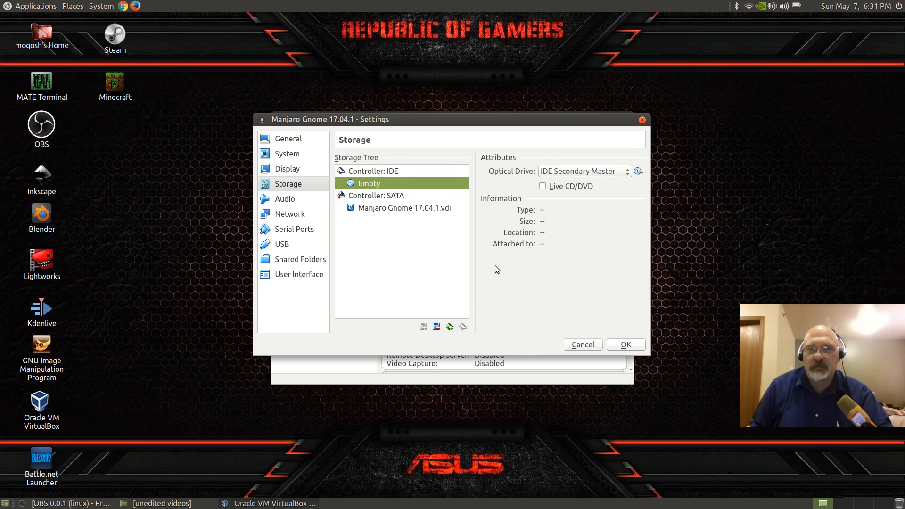
{"action": "left_click", "coordinate": [627, 346]}
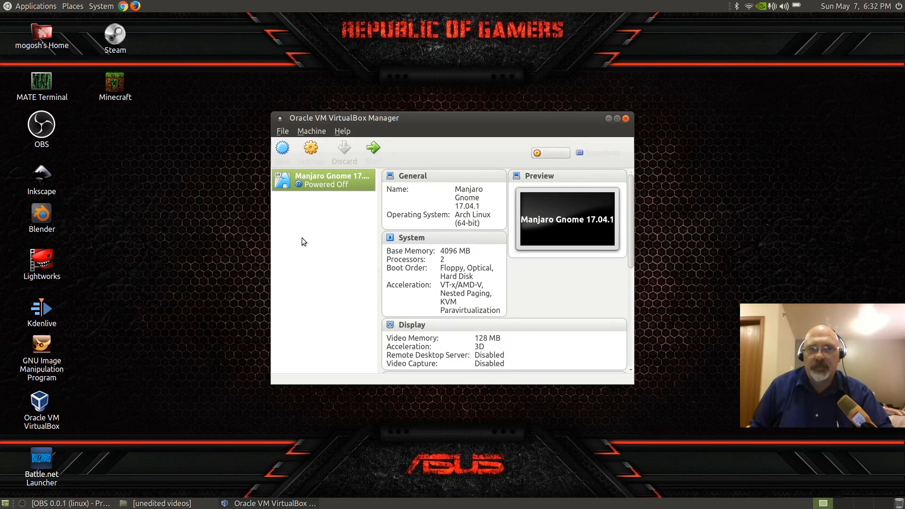
Start the installed Manjaro virtual machine, dismiss the keyboard capture notice, and switch it to full-screen mode
{"action": "left_click", "coordinate": [371, 149]}
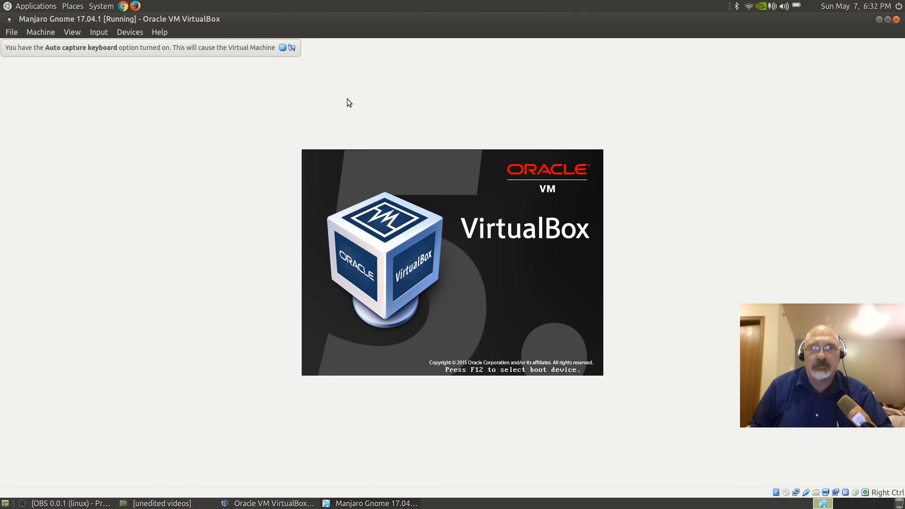
{"action": "left_click", "coordinate": [282, 48]}
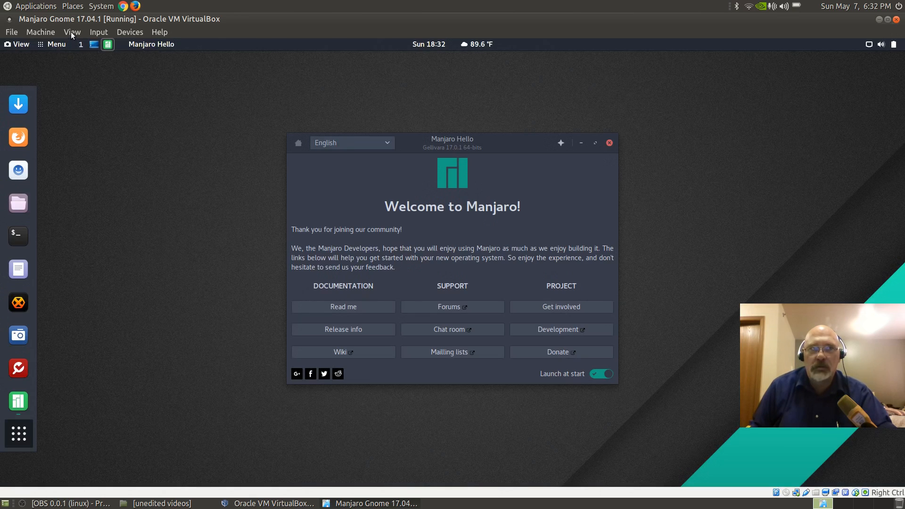
{"action": "left_click", "coordinate": [71, 33]}
{"action": "left_click", "coordinate": [84, 43]}
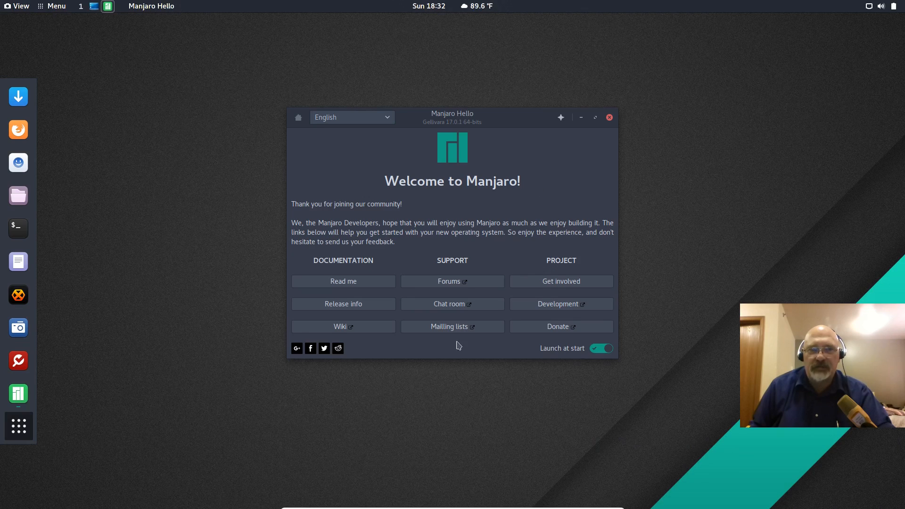
Turn off launching Manjaro Hello at start and close its welcome window
{"action": "left_click", "coordinate": [595, 350]}
{"action": "left_click", "coordinate": [609, 117]}
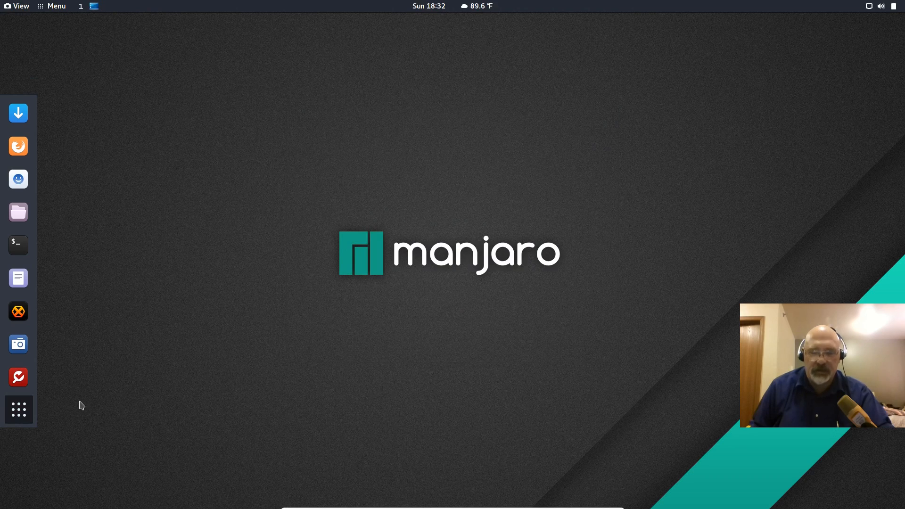
Browse the full list of installed applications through to its last page
{"action": "left_click", "coordinate": [20, 411]}
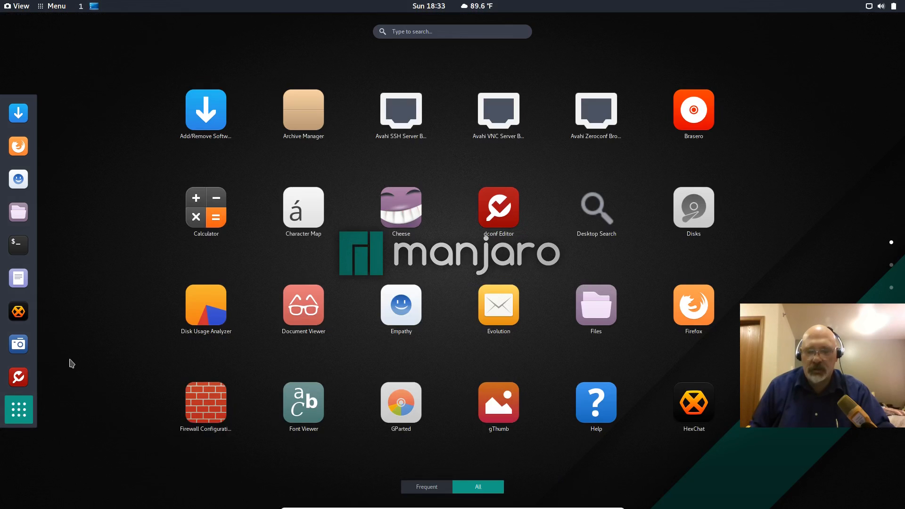
{"action": "scroll", "coordinate": [72, 363], "scroll_direction": "down", "scroll_amount": 2}
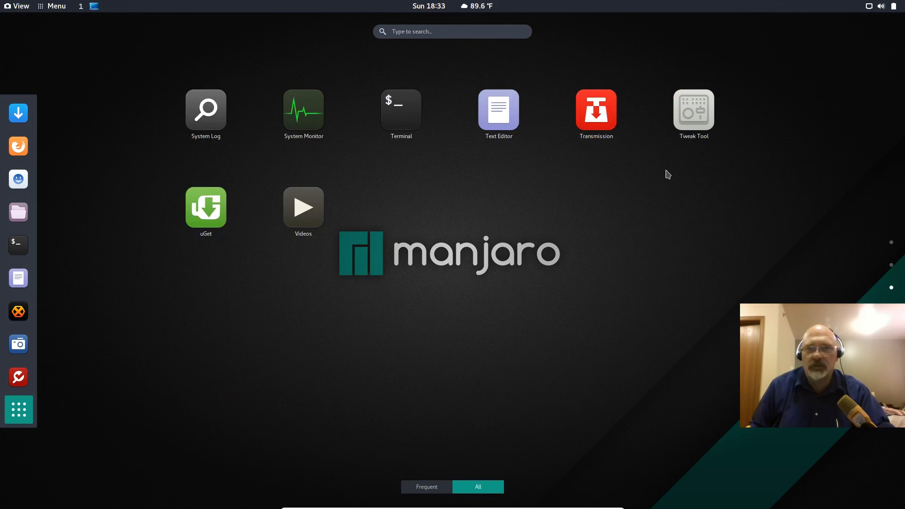
Open Tweak Tool from the installed applications and set the icon theme to Breeze
{"action": "left_click", "coordinate": [891, 266]}
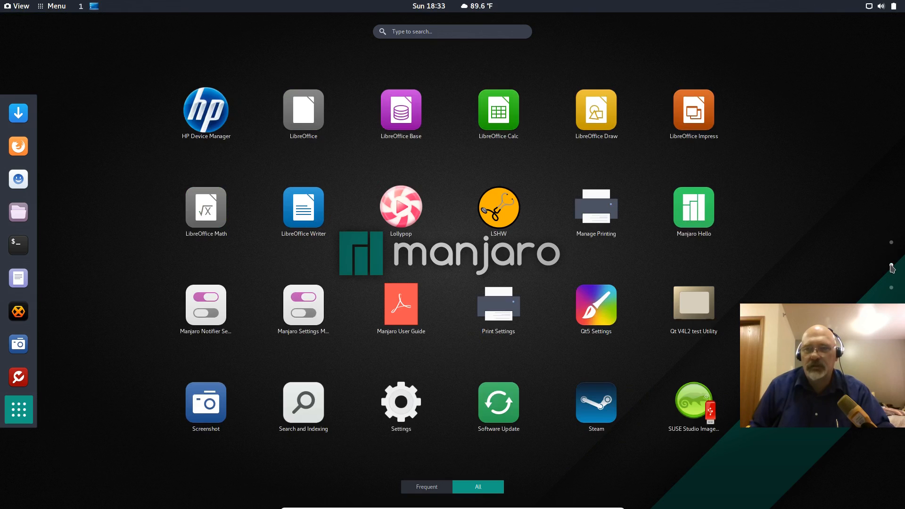
{"action": "left_click", "coordinate": [892, 243]}
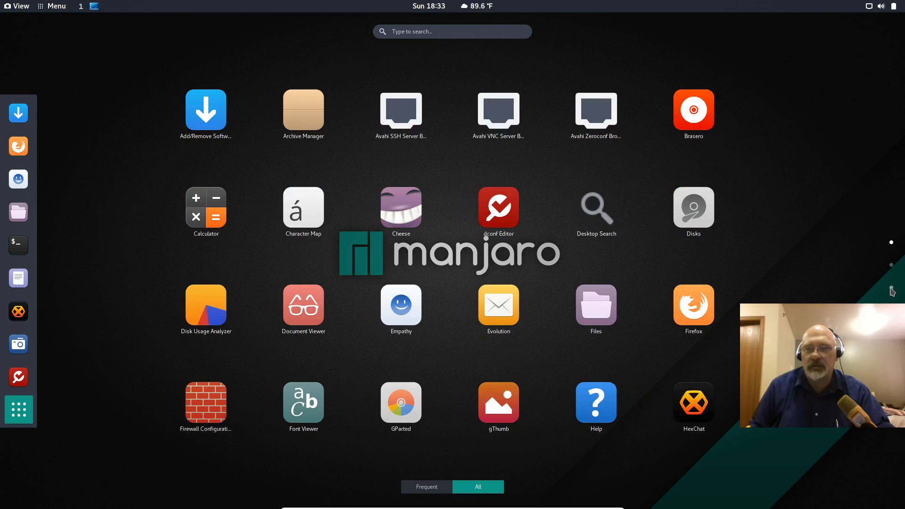
{"action": "left_click", "coordinate": [892, 288]}
{"action": "left_click", "coordinate": [698, 111]}
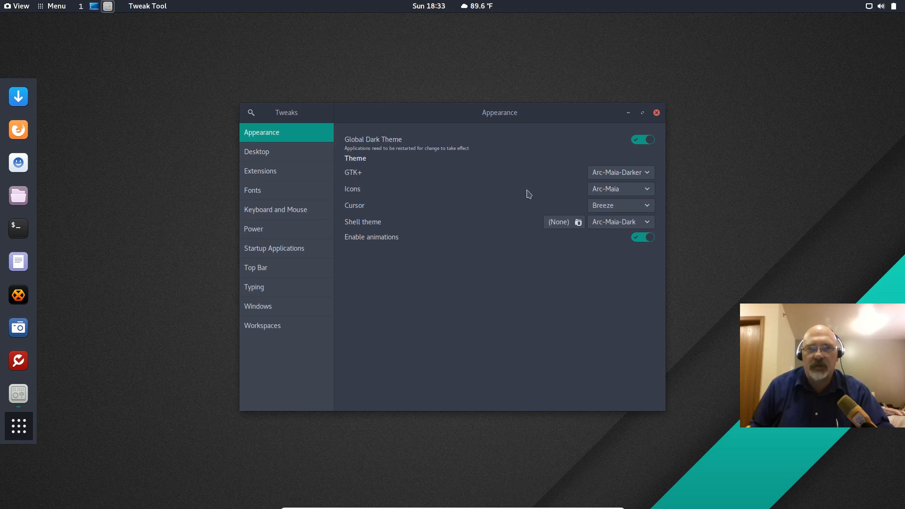
{"action": "left_click", "coordinate": [632, 191]}
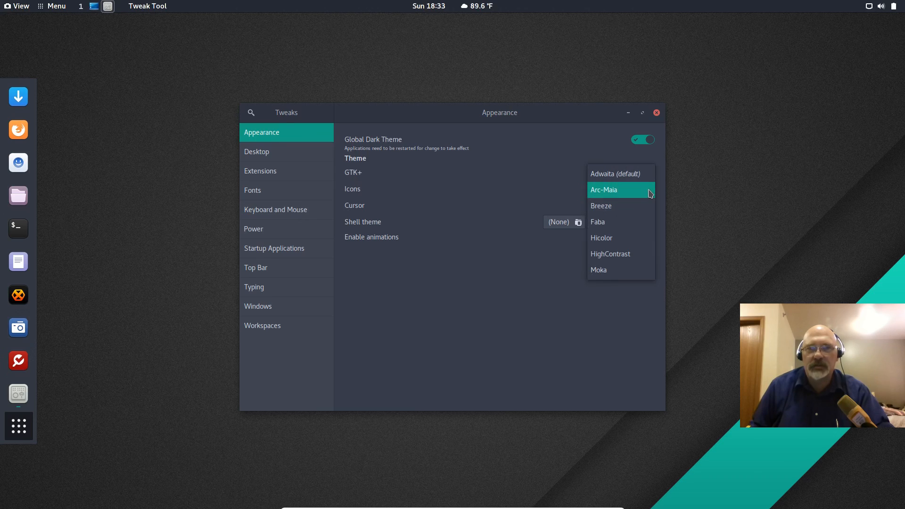
{"action": "left_click", "coordinate": [632, 208]}
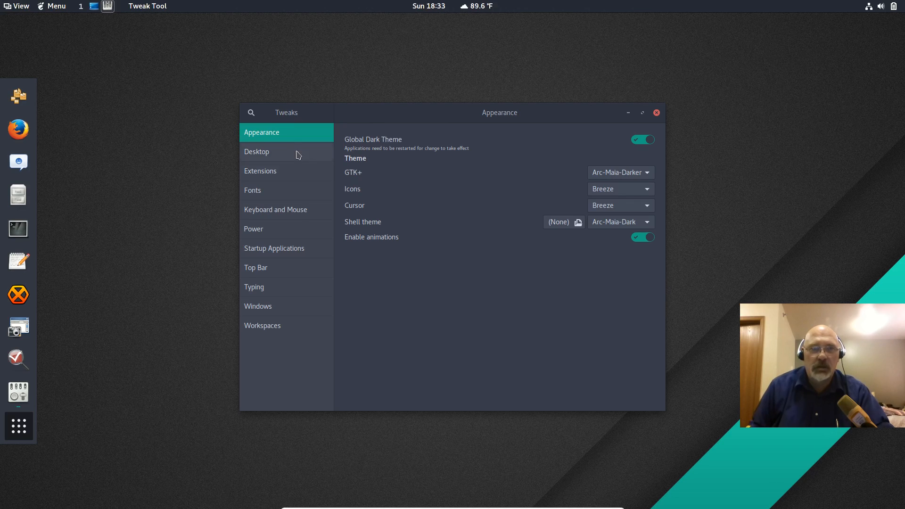
Set the power button action to Nothing in the Power tweaks
{"action": "left_click", "coordinate": [280, 234]}
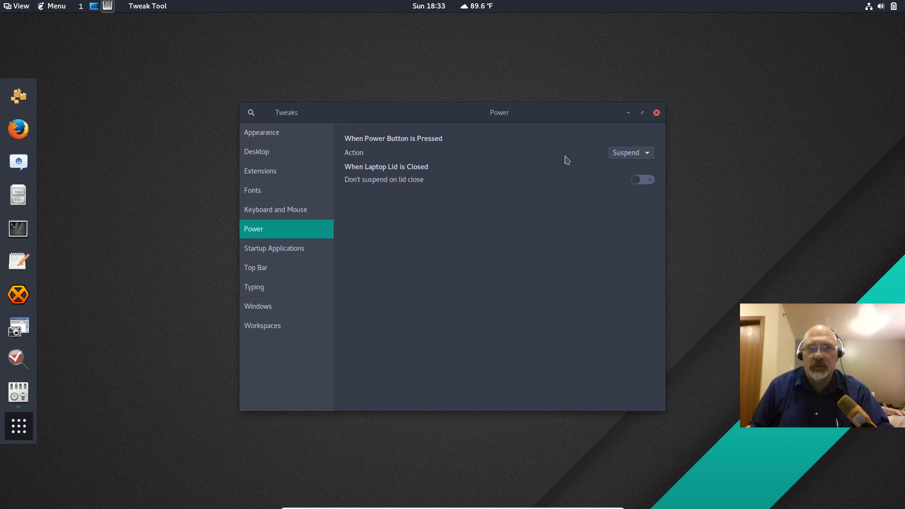
{"action": "left_click", "coordinate": [647, 152]}
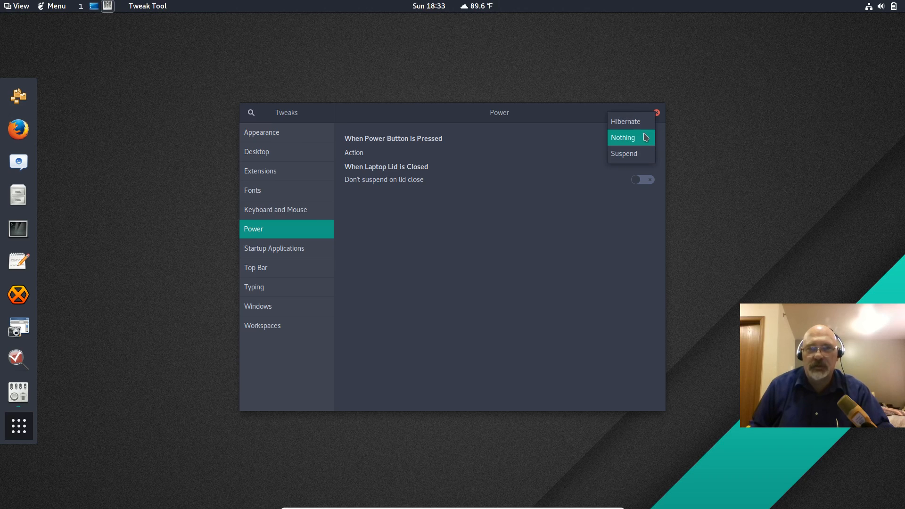
{"action": "left_click", "coordinate": [646, 137]}
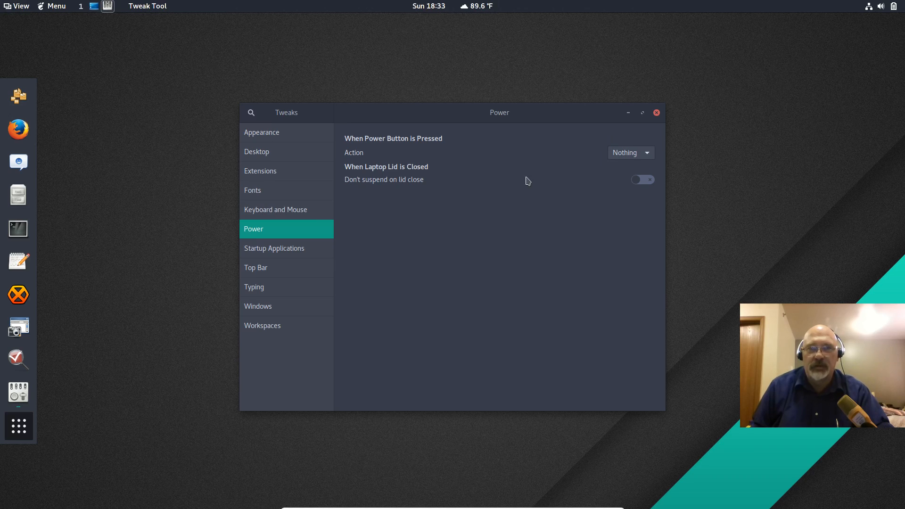
Turn on showing the date in the top bar clock and close Tweak Tool
{"action": "left_click", "coordinate": [282, 272]}
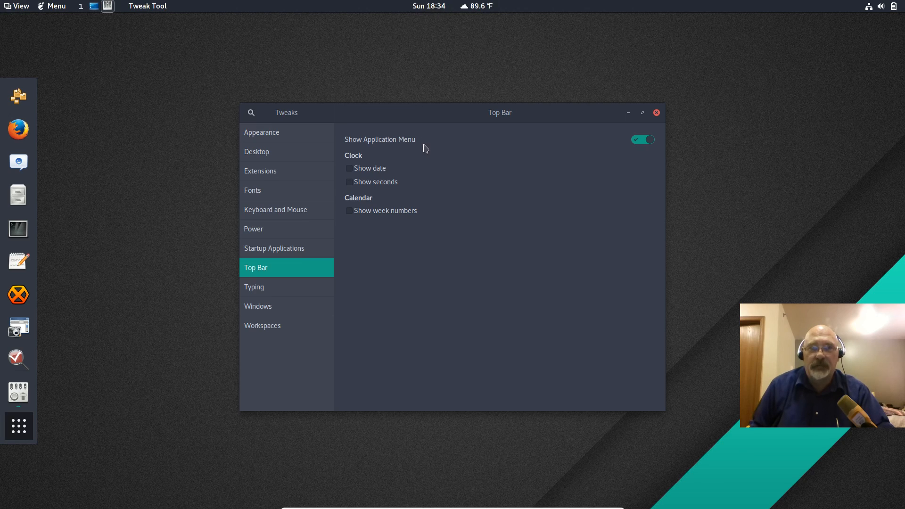
{"action": "left_click", "coordinate": [349, 169]}
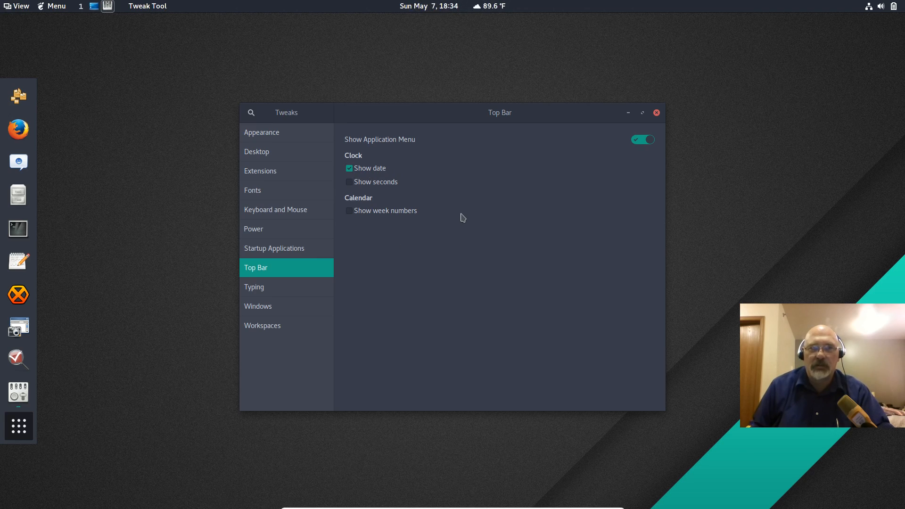
{"action": "left_click", "coordinate": [657, 113]}
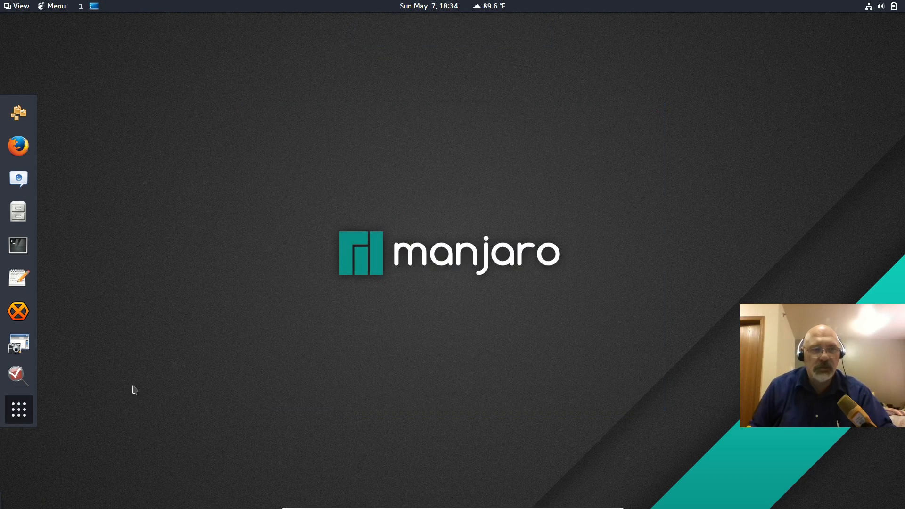
Open the system Settings, set the Date & Time format to AM / PM, and enable Automatic Date & Time
{"action": "left_click", "coordinate": [17, 415]}
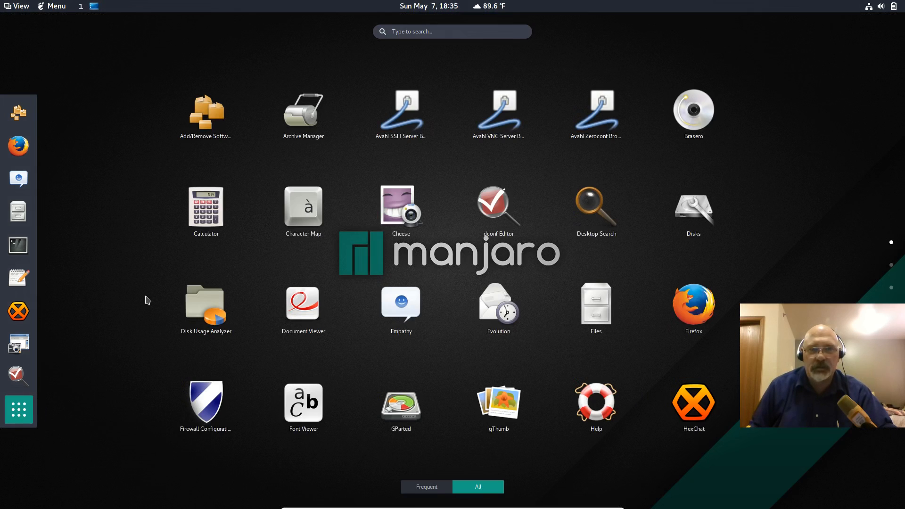
{"action": "scroll", "coordinate": [148, 301], "scroll_direction": "down", "scroll_amount": 1}
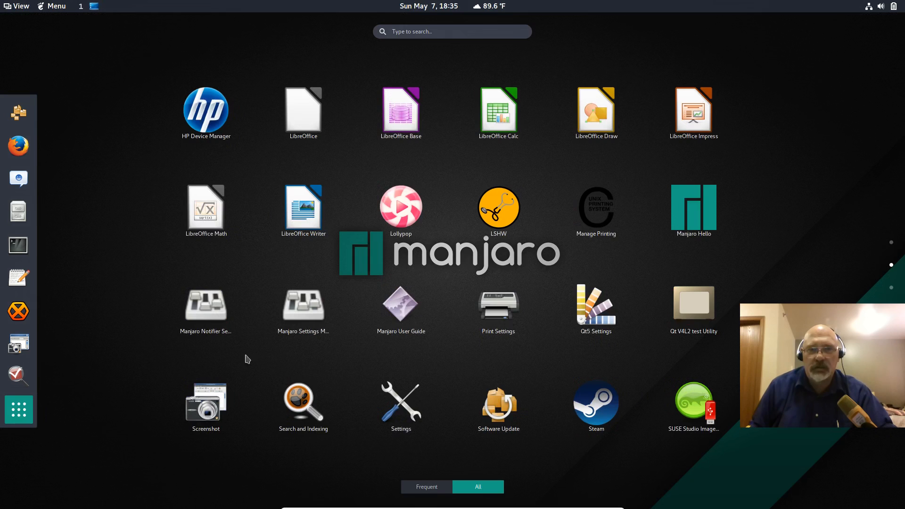
{"action": "left_click", "coordinate": [400, 406]}
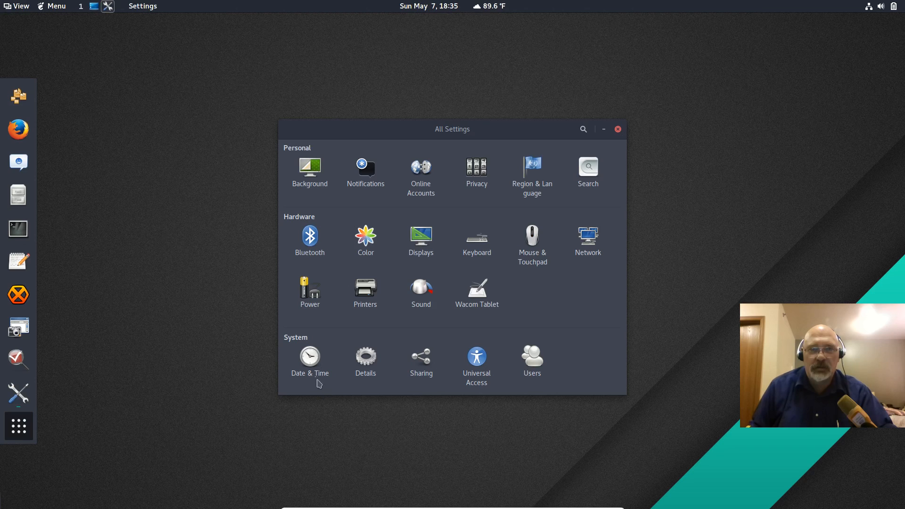
{"action": "left_click", "coordinate": [314, 364]}
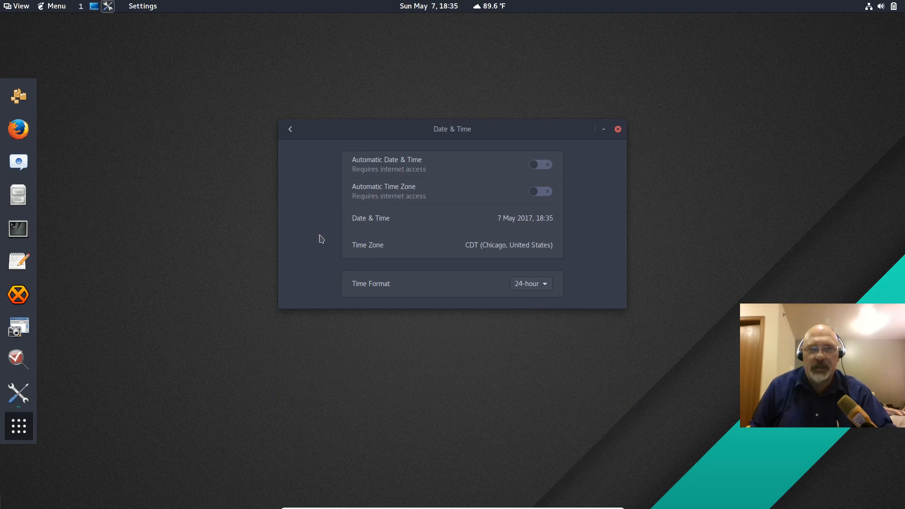
{"action": "left_click", "coordinate": [546, 286]}
{"action": "left_click", "coordinate": [538, 306]}
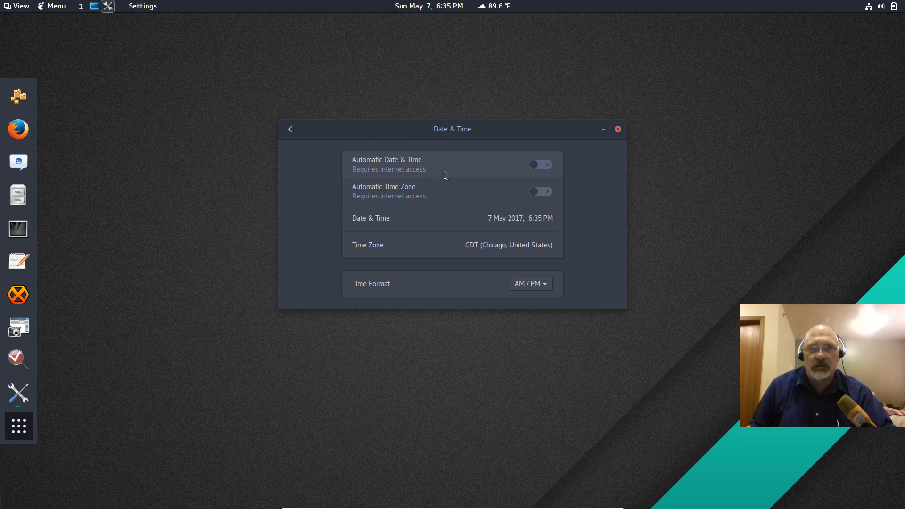
{"action": "left_click", "coordinate": [549, 169]}
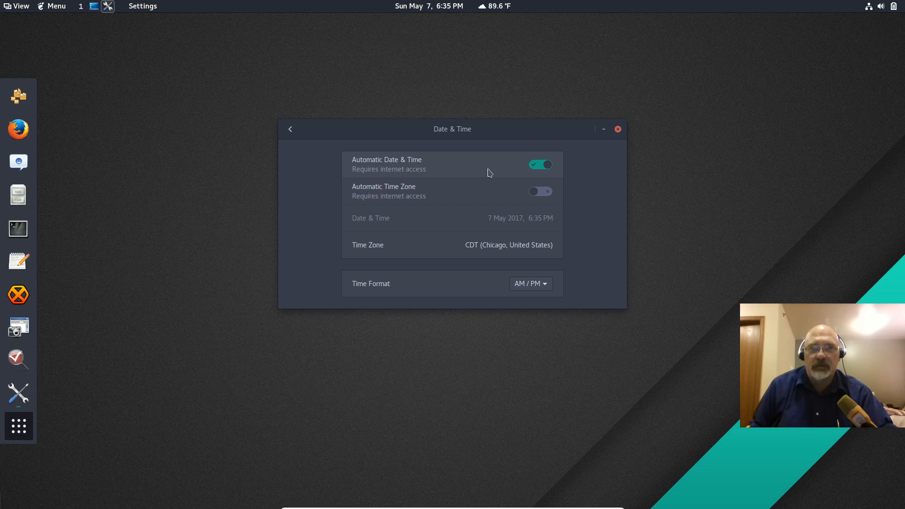
{"action": "left_click", "coordinate": [291, 130]}
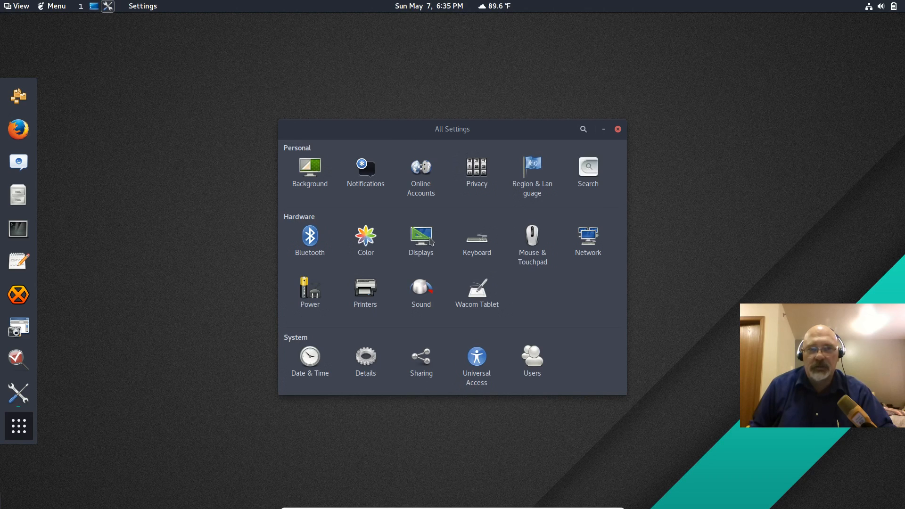
Examine the display's resolution and refresh rate options in Displays, and return to All Settings without changes
{"action": "left_click", "coordinate": [426, 241]}
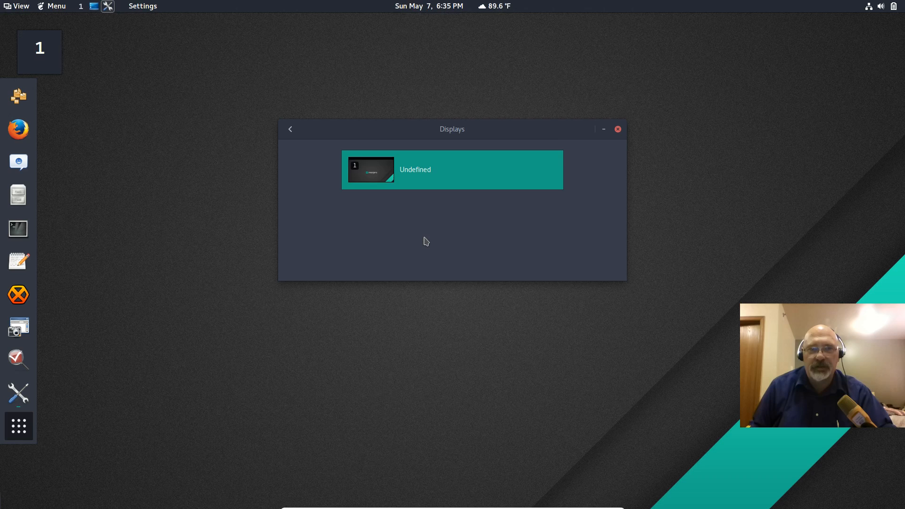
{"action": "left_click", "coordinate": [466, 169]}
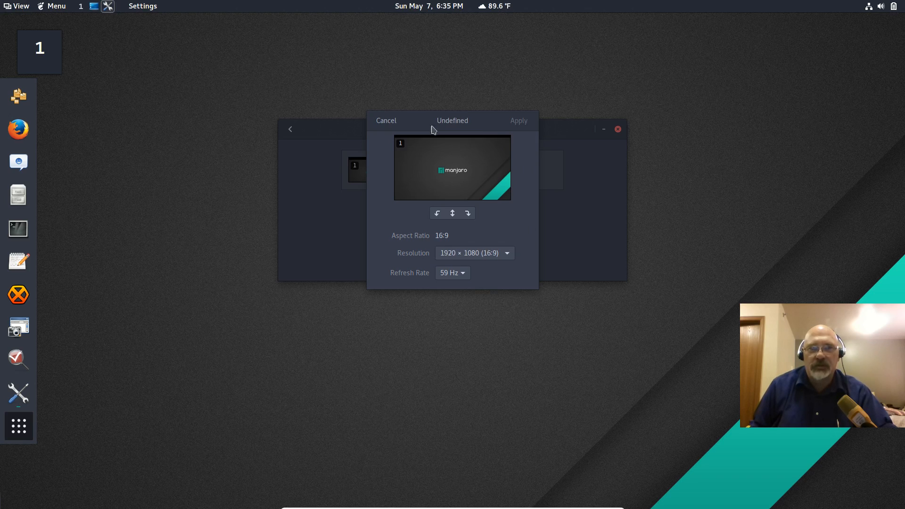
{"action": "left_click", "coordinate": [386, 121]}
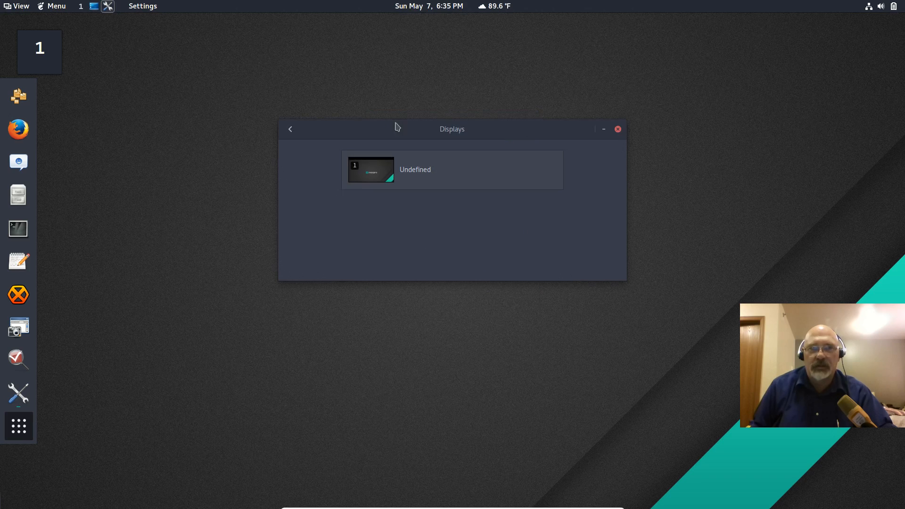
{"action": "left_click", "coordinate": [291, 129]}
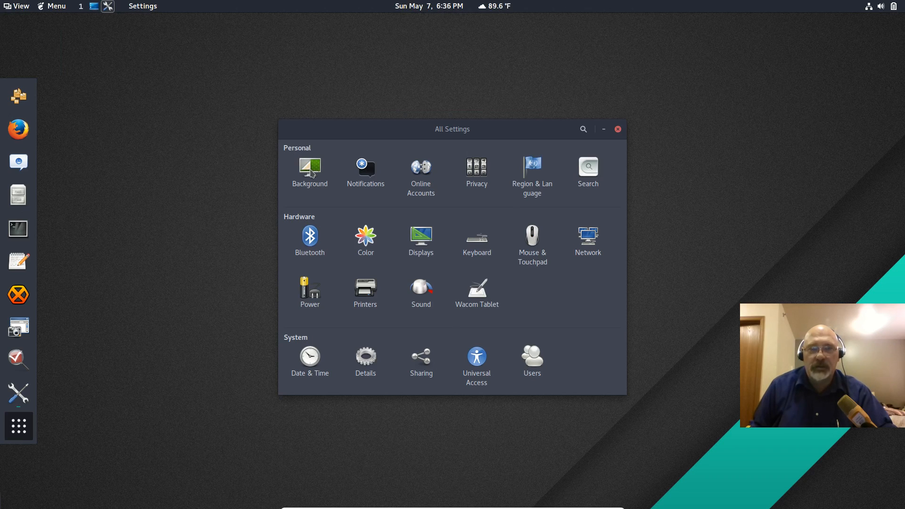
Set the desktop background to the turquoise waterfall wallpaper at the end of the wallpaper list and close Settings
{"action": "left_click", "coordinate": [311, 173]}
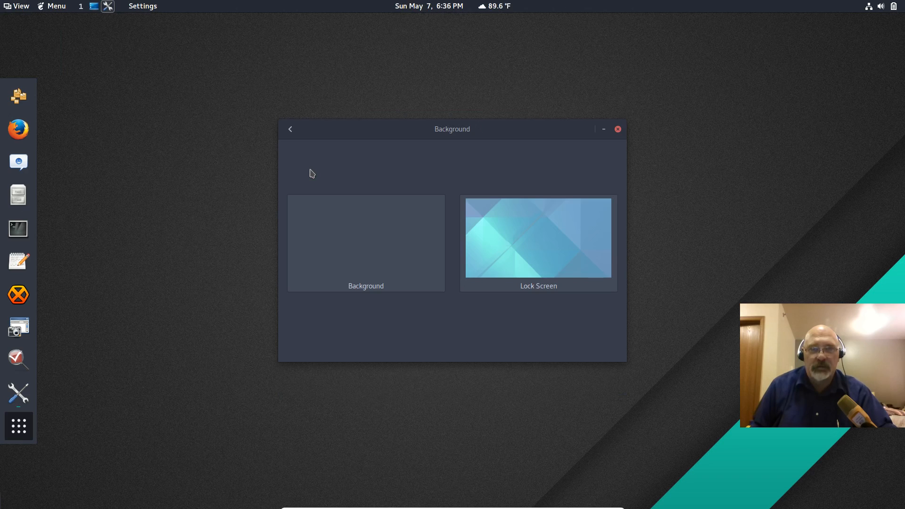
{"action": "left_click", "coordinate": [364, 246]}
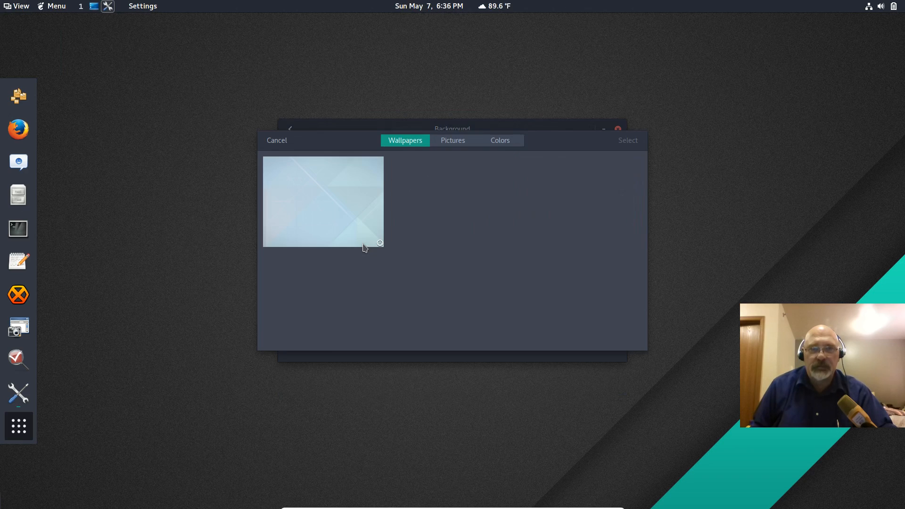
{"action": "scroll", "coordinate": [505, 224], "scroll_direction": "down", "scroll_amount": 10}
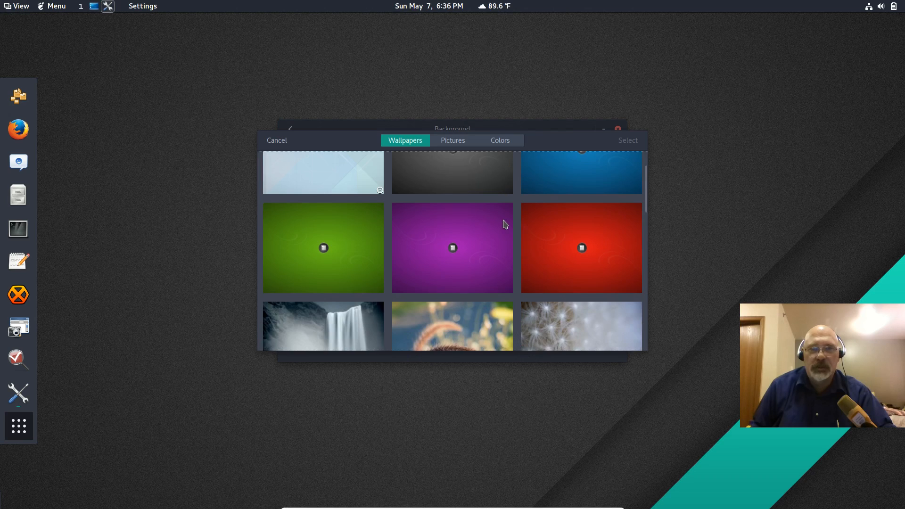
{"action": "scroll", "coordinate": [505, 224], "scroll_direction": "down", "scroll_amount": 12}
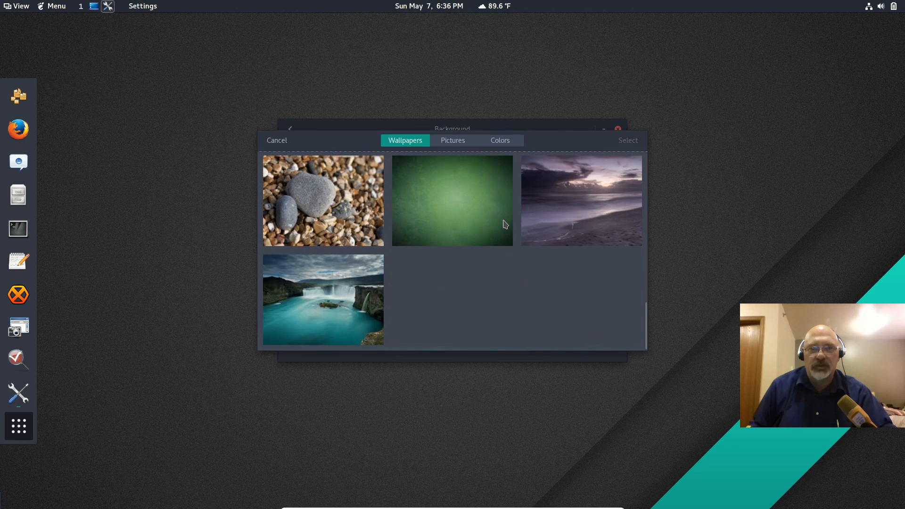
{"action": "left_click", "coordinate": [372, 292]}
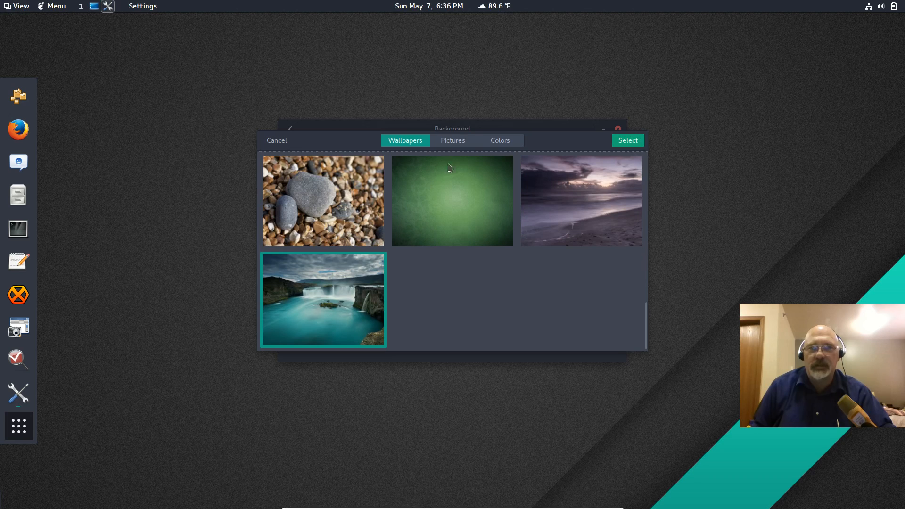
{"action": "left_click", "coordinate": [449, 148]}
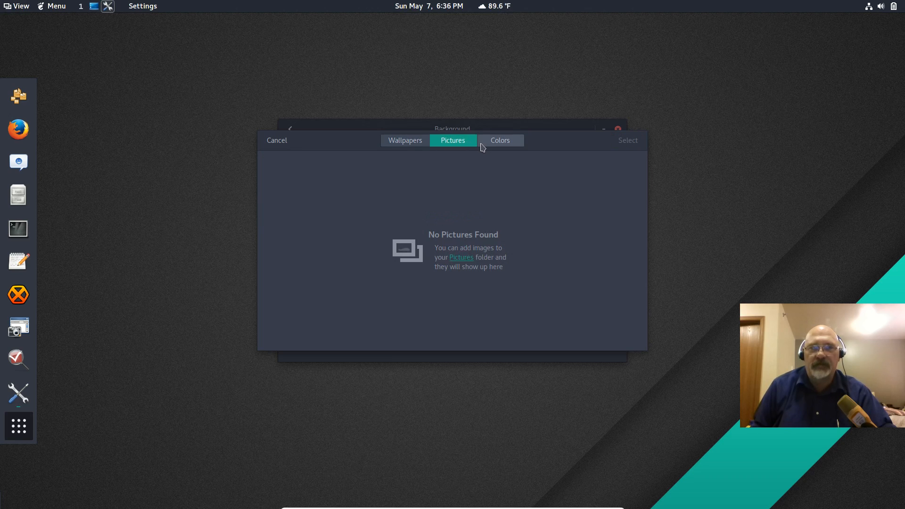
{"action": "left_click", "coordinate": [397, 144]}
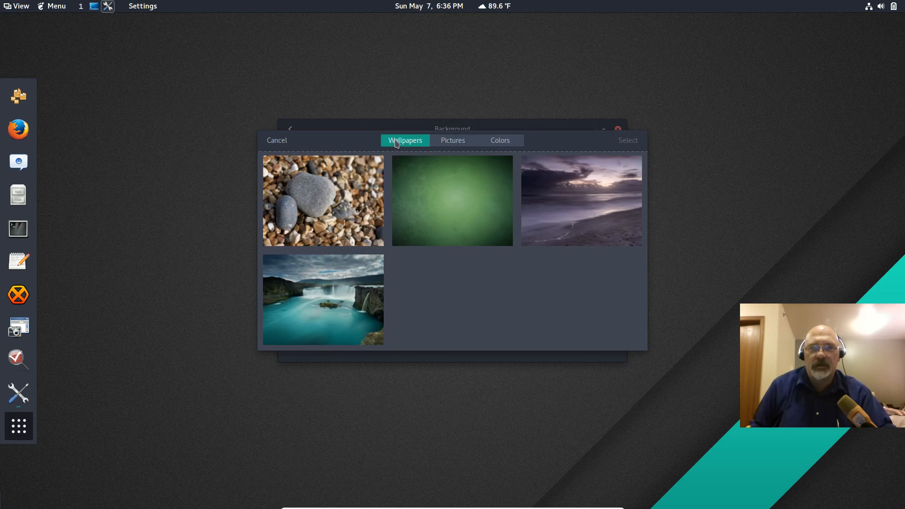
{"action": "left_click", "coordinate": [350, 312]}
{"action": "left_click", "coordinate": [625, 141]}
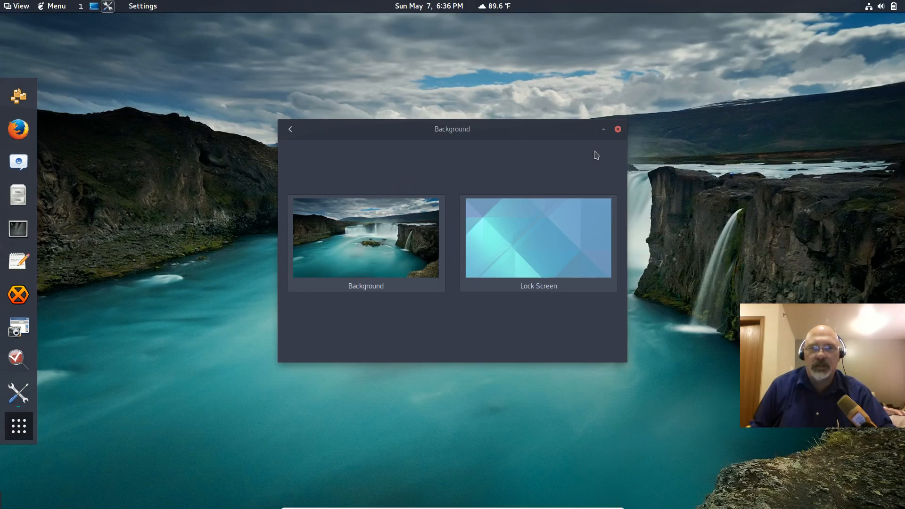
{"action": "left_click", "coordinate": [617, 129]}
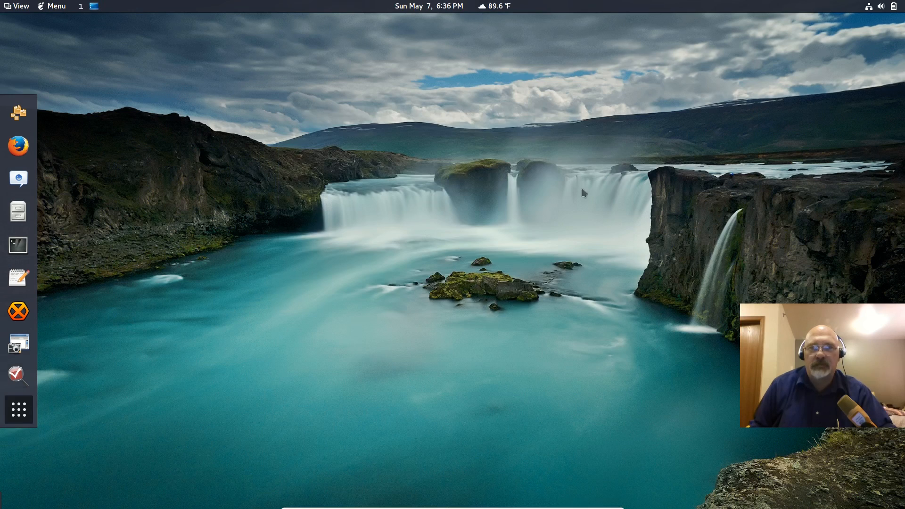
Set the desktop background to the red canyon rock wallpaper and close the background settings
{"action": "right_click", "coordinate": [363, 281]}
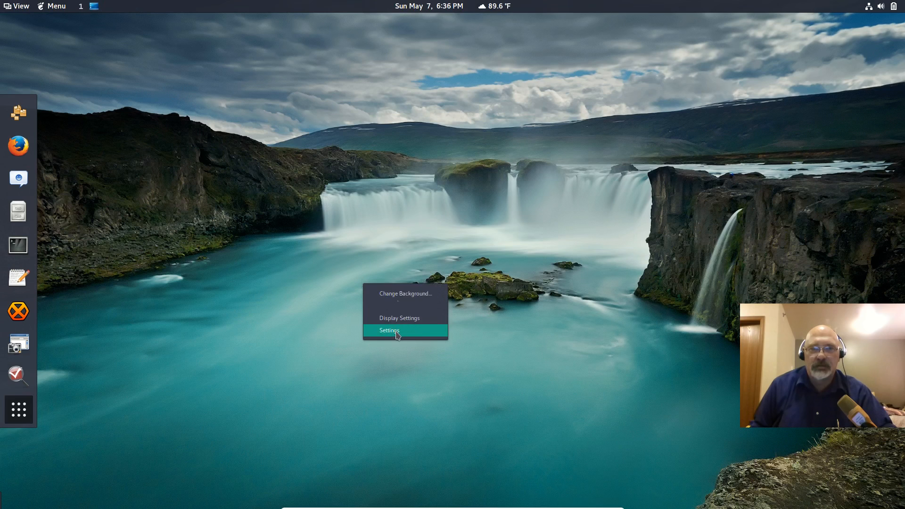
{"action": "left_click", "coordinate": [400, 293]}
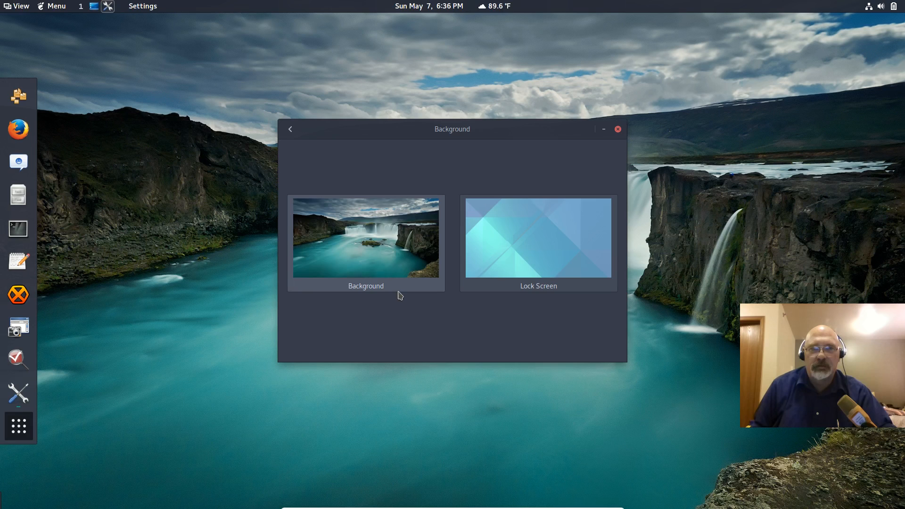
{"action": "left_click", "coordinate": [380, 246]}
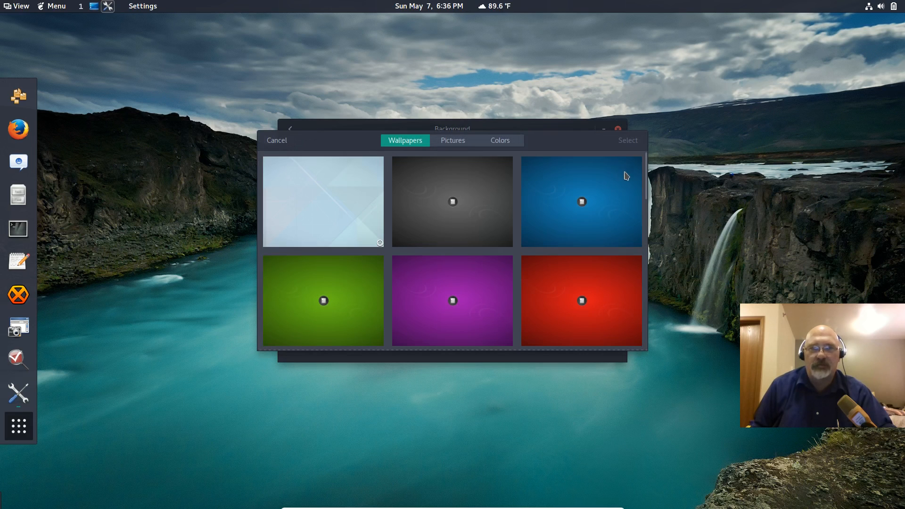
{"action": "scroll", "coordinate": [561, 184], "scroll_direction": "down", "scroll_amount": 5}
{"action": "left_click", "coordinate": [555, 200]}
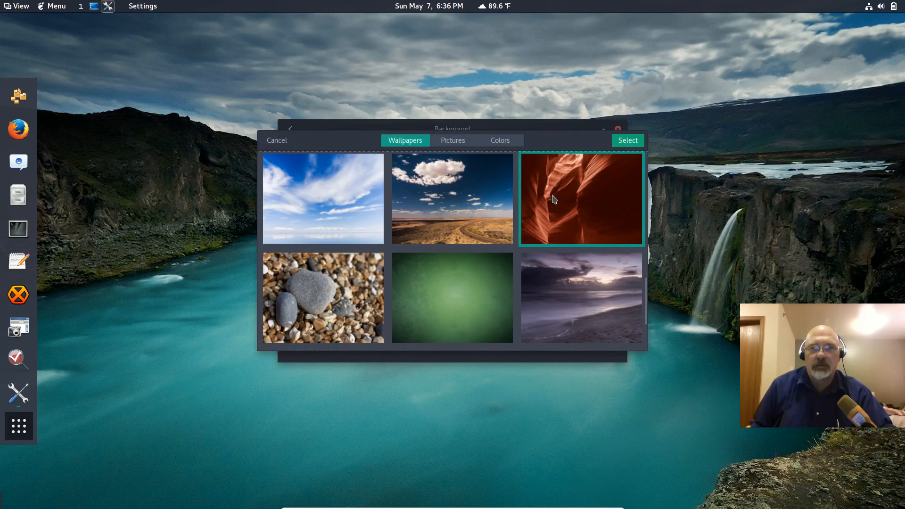
{"action": "left_click", "coordinate": [617, 144]}
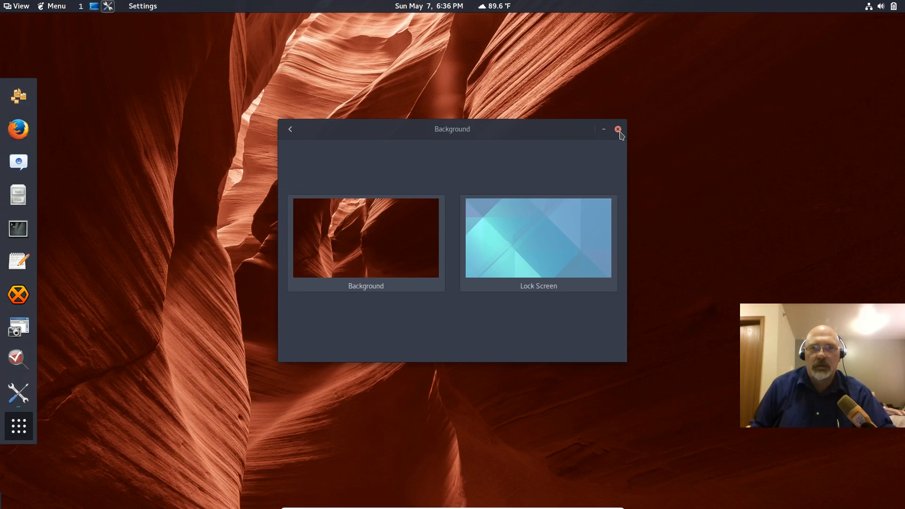
{"action": "left_click", "coordinate": [618, 129]}
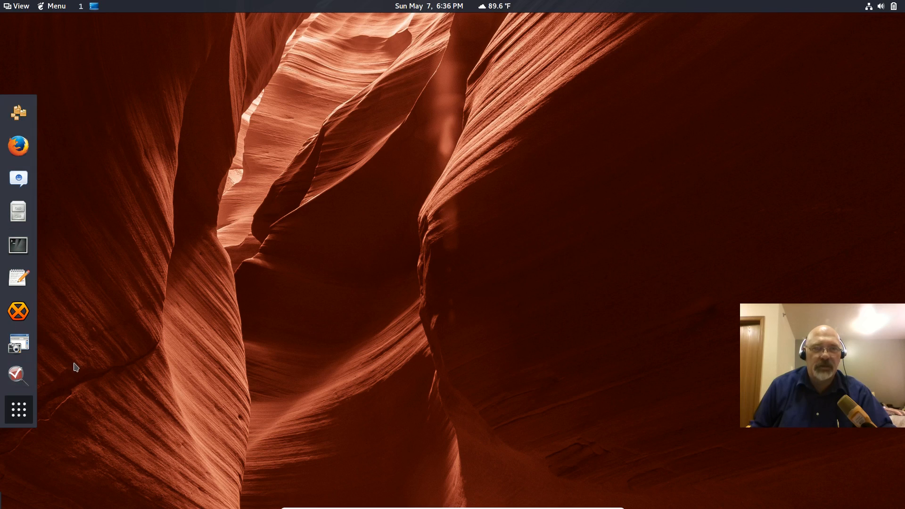
Remove dconf Editor, Screenshot, HexChat, Empathy and Firefox from the dock's favorites
{"action": "right_click", "coordinate": [21, 381]}
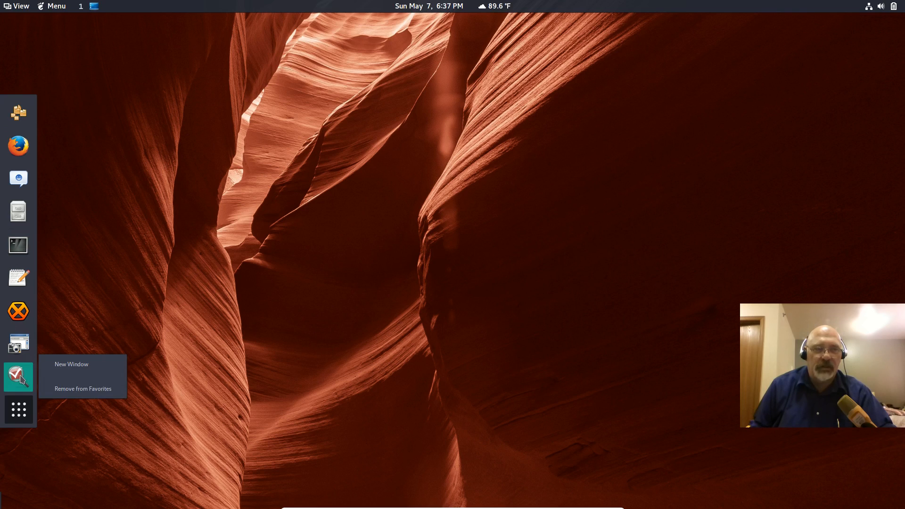
{"action": "left_click", "coordinate": [70, 390]}
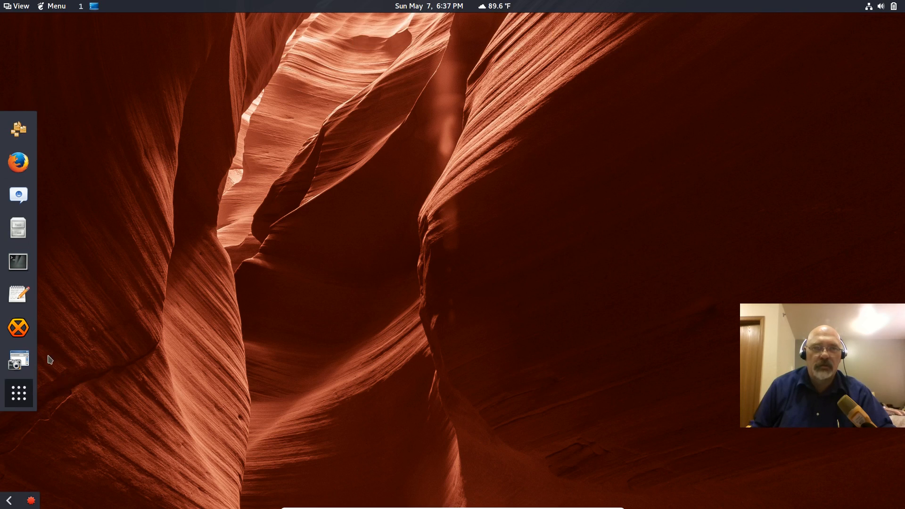
{"action": "right_click", "coordinate": [21, 364]}
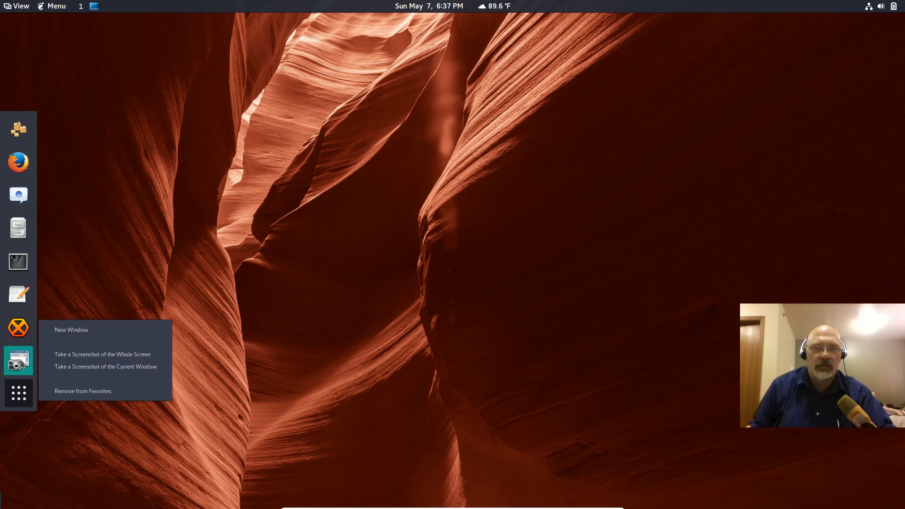
{"action": "left_click", "coordinate": [67, 388]}
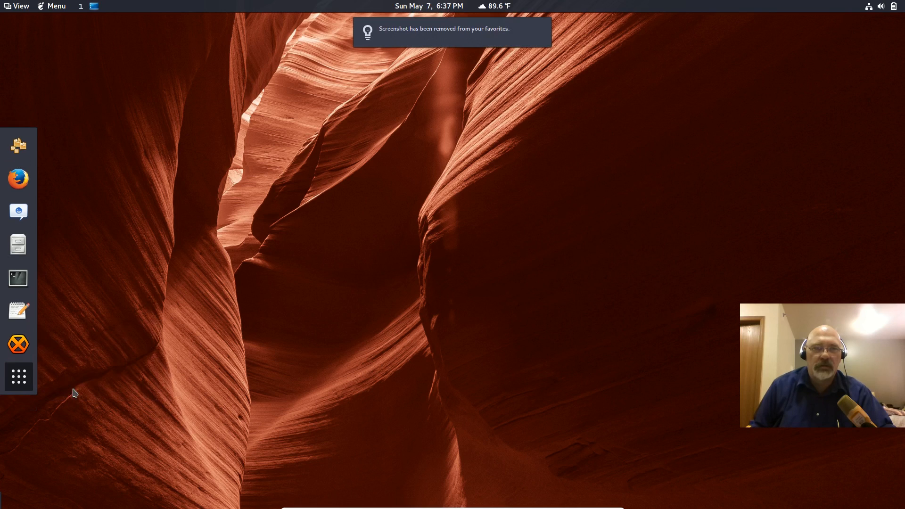
{"action": "right_click", "coordinate": [25, 357]}
{"action": "left_click", "coordinate": [47, 371]}
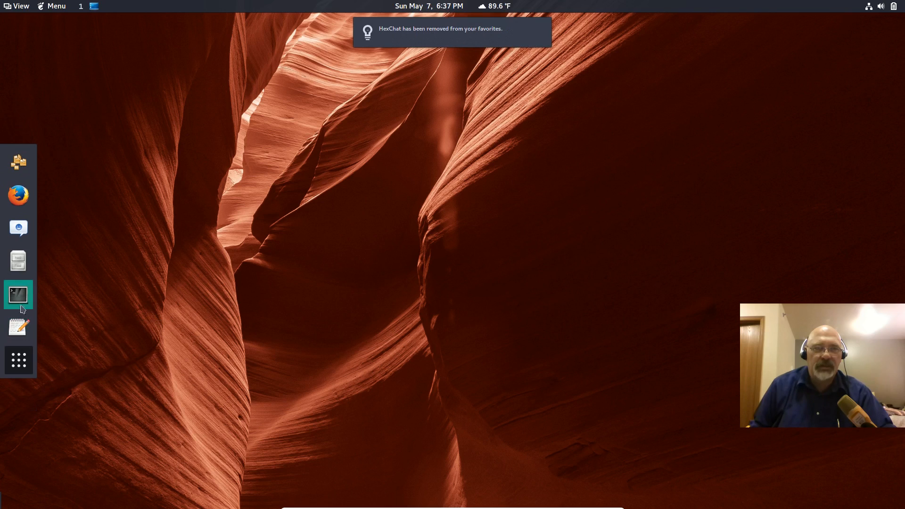
{"action": "right_click", "coordinate": [21, 230]}
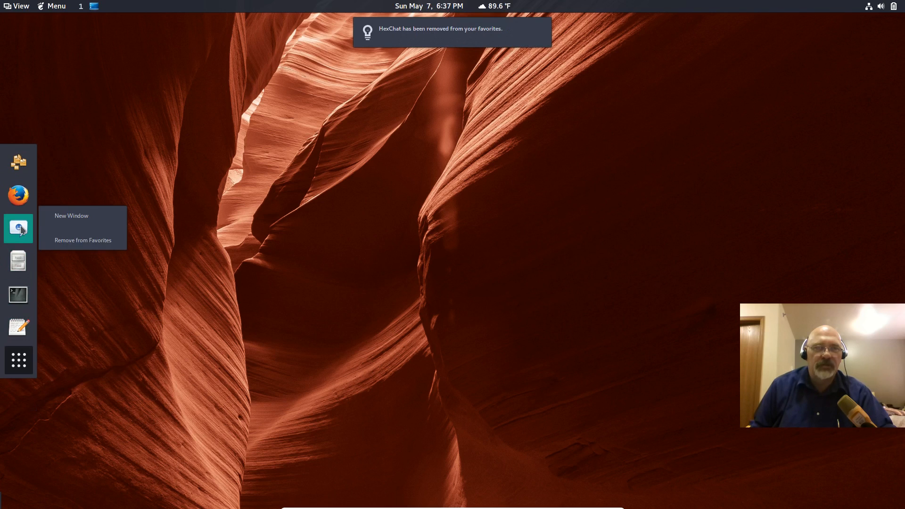
{"action": "left_click", "coordinate": [74, 242]}
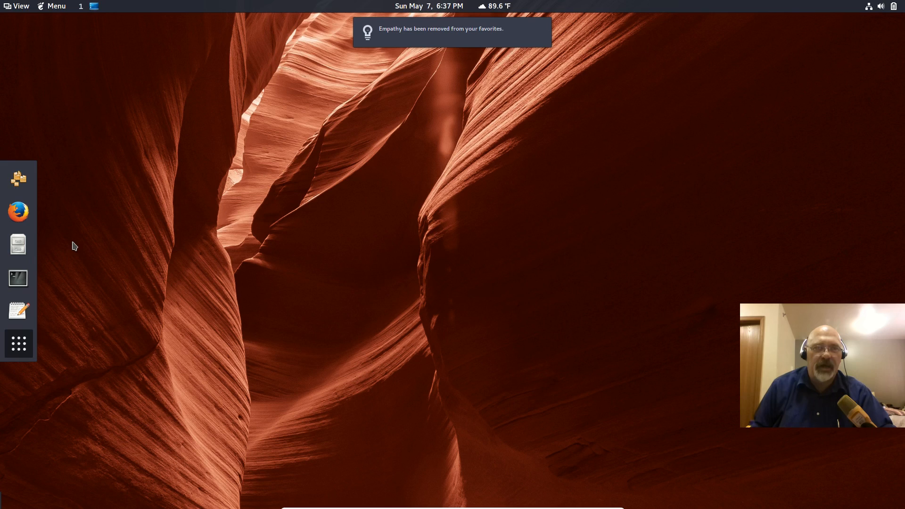
{"action": "right_click", "coordinate": [20, 215]}
{"action": "left_click", "coordinate": [67, 231]}
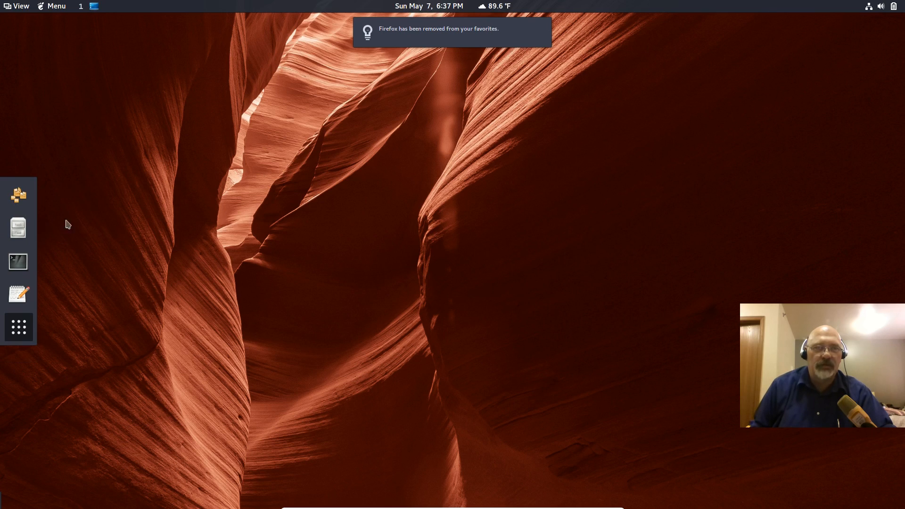
Add Firefox to the favorites from the list of all applications and return to the desktop
{"action": "left_click", "coordinate": [19, 336]}
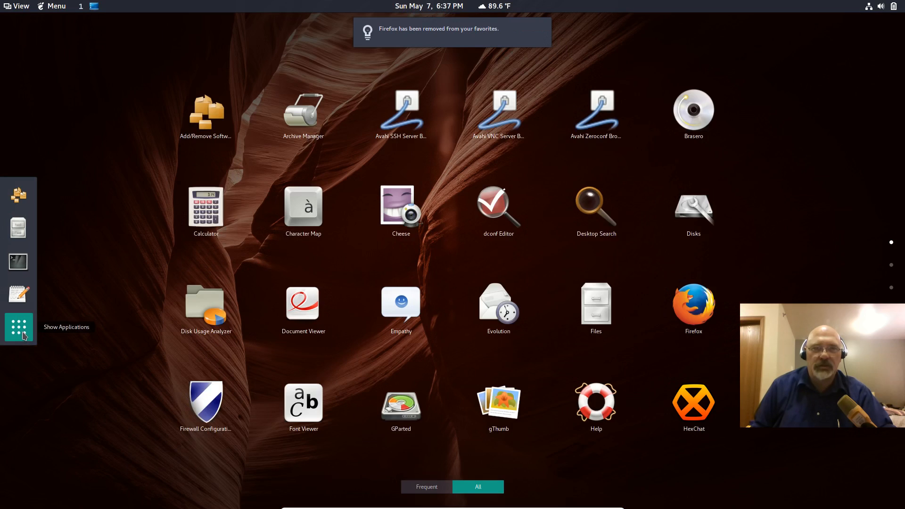
{"action": "right_click", "coordinate": [689, 308]}
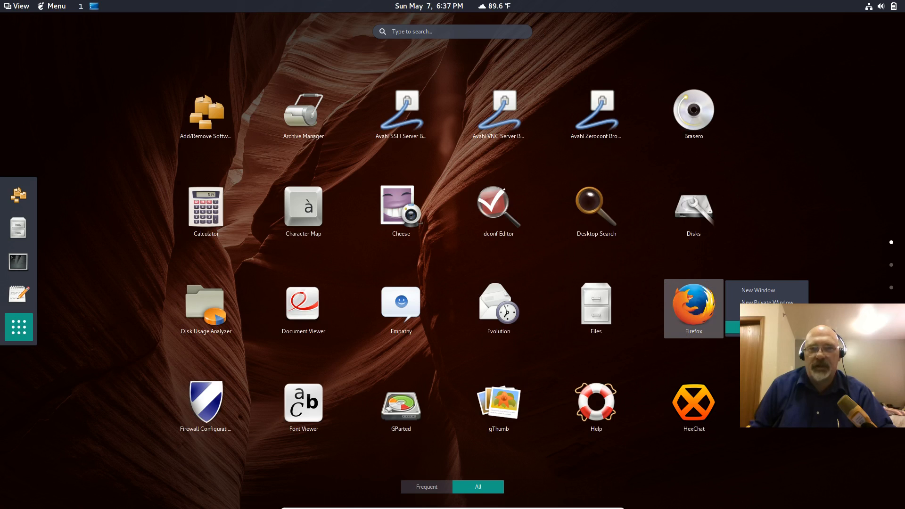
{"action": "left_click", "coordinate": [734, 327]}
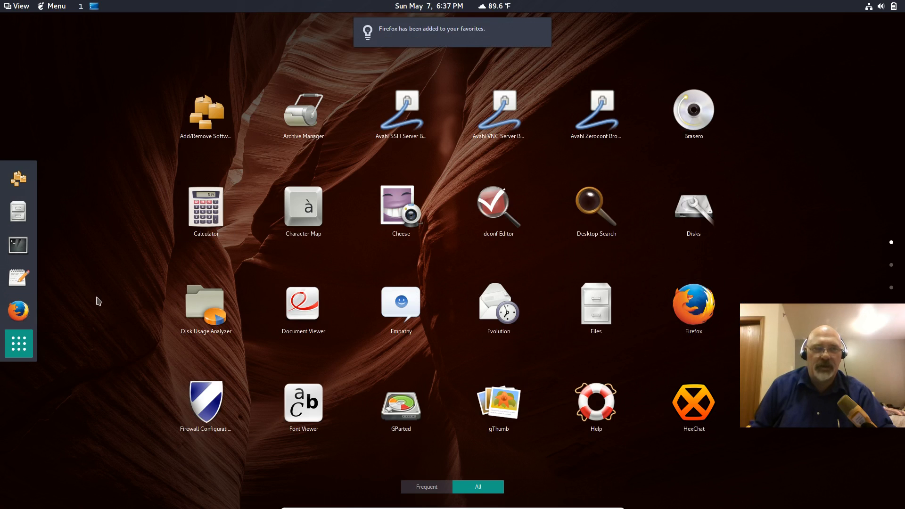
{"action": "left_click", "coordinate": [10, 349]}
{"action": "left_click", "coordinate": [9, 349]}
{"action": "left_click", "coordinate": [10, 348]}
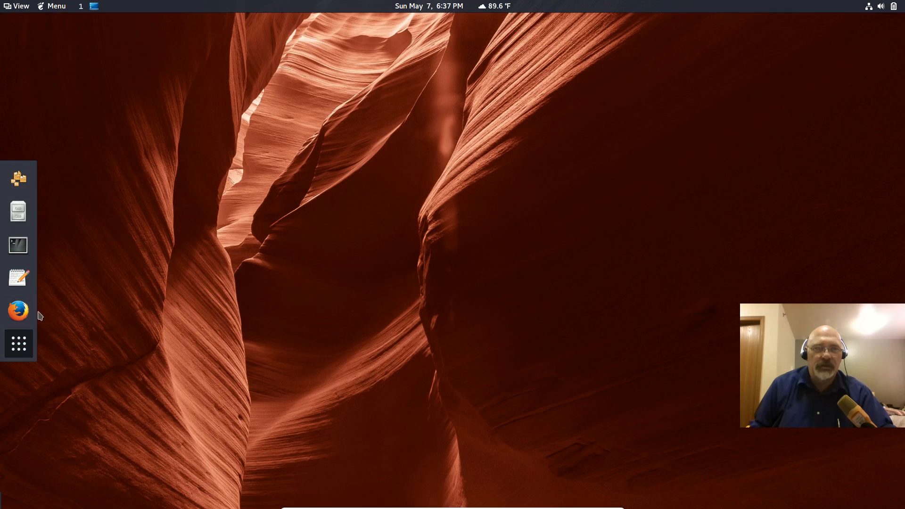
Reorder the dock favorites to Firefox, Terminal, Files, Add/Remove Software and the text editor
{"action": "right_click", "coordinate": [19, 309]}
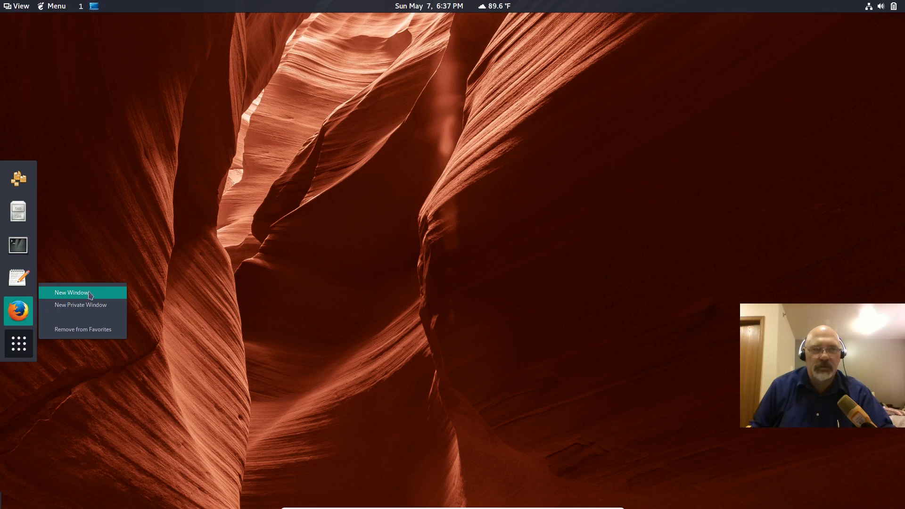
{"action": "left_click", "coordinate": [116, 245]}
{"action": "left_click_drag", "start_coordinate": [12, 315], "coordinate": [28, 173]}
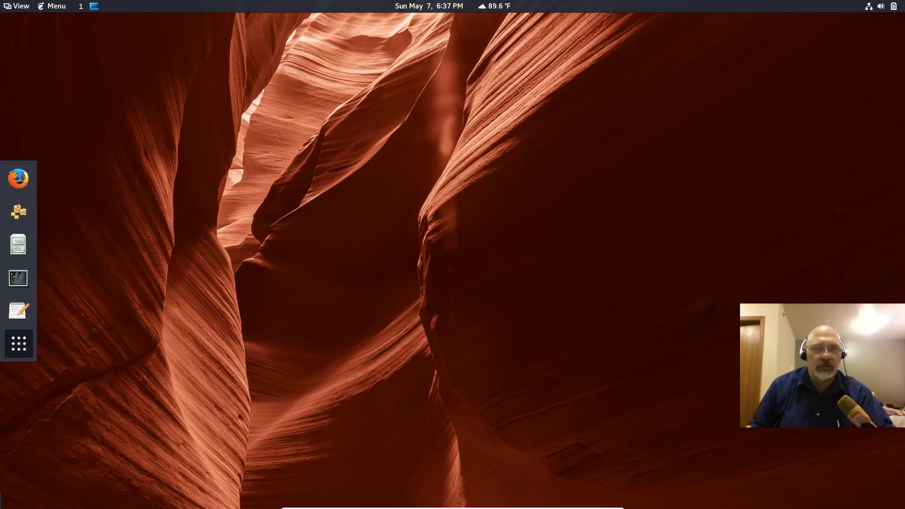
{"action": "left_click_drag", "start_coordinate": [19, 278], "coordinate": [19, 210]}
{"action": "left_click_drag", "start_coordinate": [18, 243], "coordinate": [26, 296]}
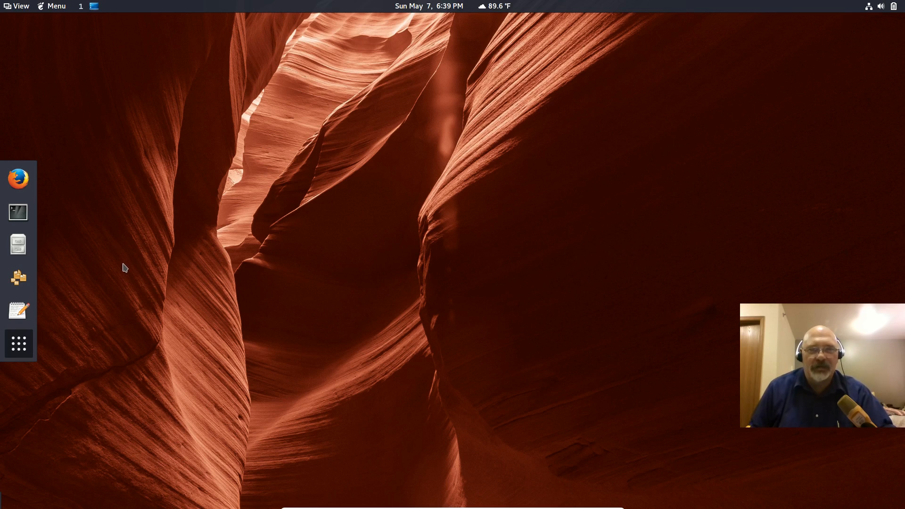
Launch Add/Remove Software and open its Preferences, authenticating with the account password
{"action": "left_click", "coordinate": [16, 282]}
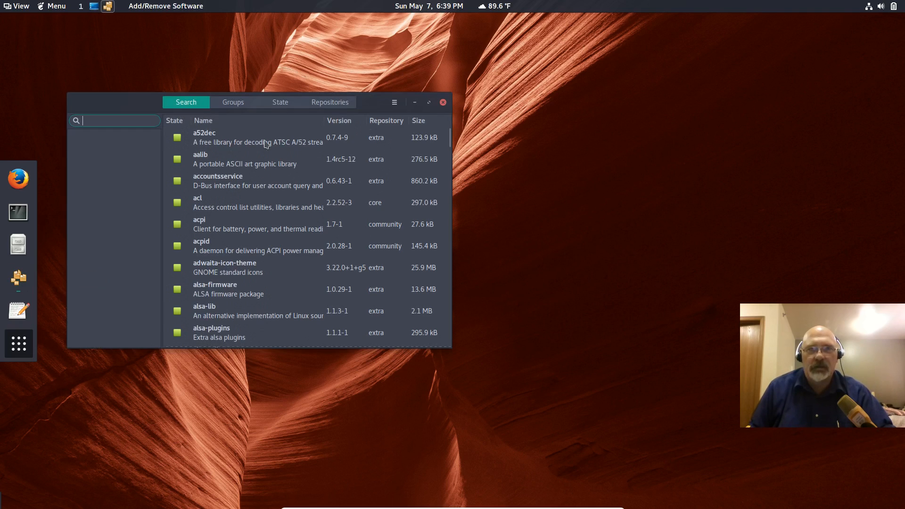
{"action": "left_click", "coordinate": [395, 103]}
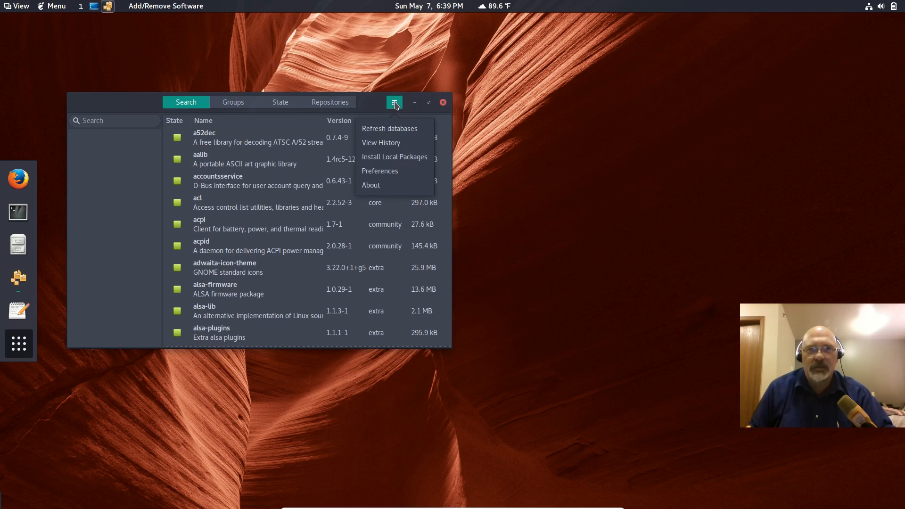
{"action": "left_click", "coordinate": [394, 171]}
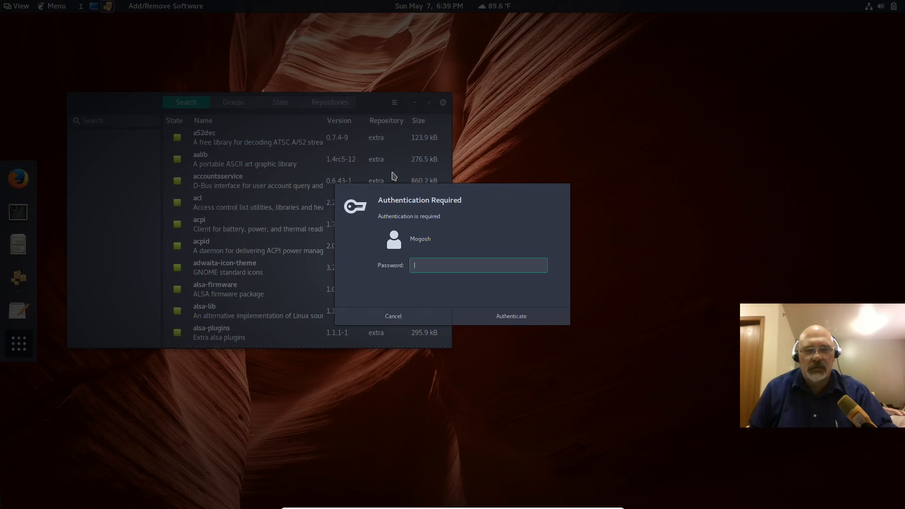
{"action": "type", "text": "•••••••••"}
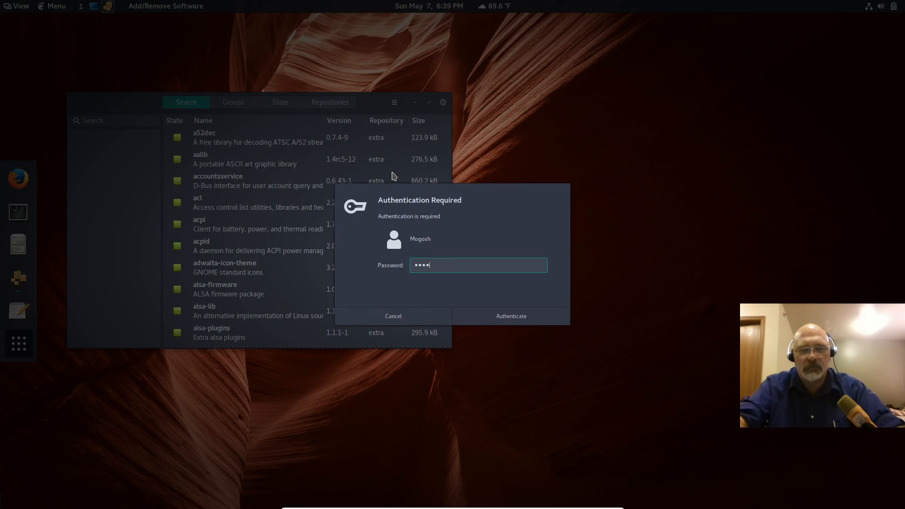
{"action": "type", "text": "•••"}
{"action": "key", "text": "Return"}
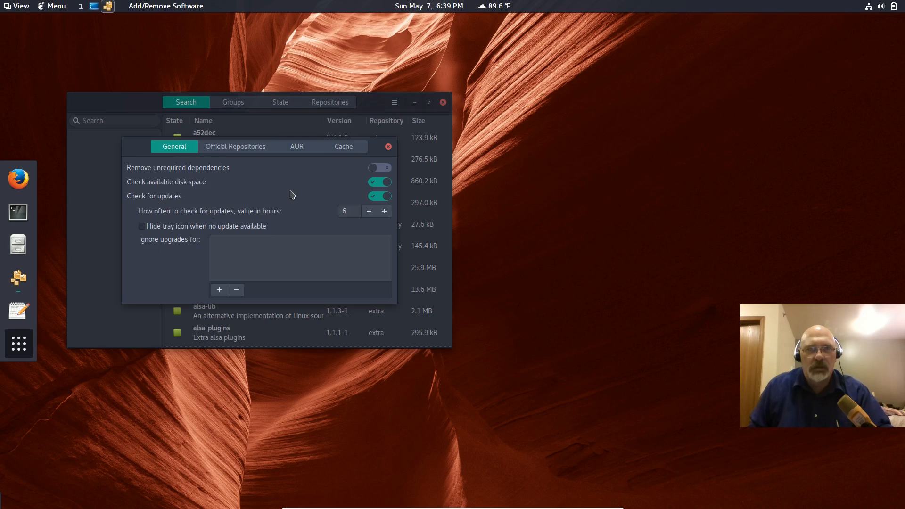
Enable AUR support with searching in AUR by default and checking for updates from AUR, and close the preferences
{"action": "left_click", "coordinate": [296, 147]}
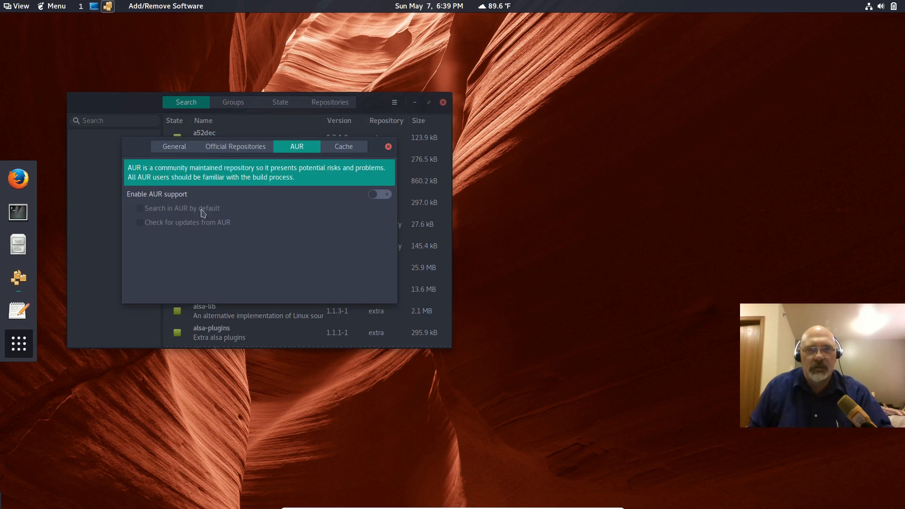
{"action": "left_click", "coordinate": [381, 195]}
{"action": "left_click", "coordinate": [142, 211]}
{"action": "left_click", "coordinate": [141, 223]}
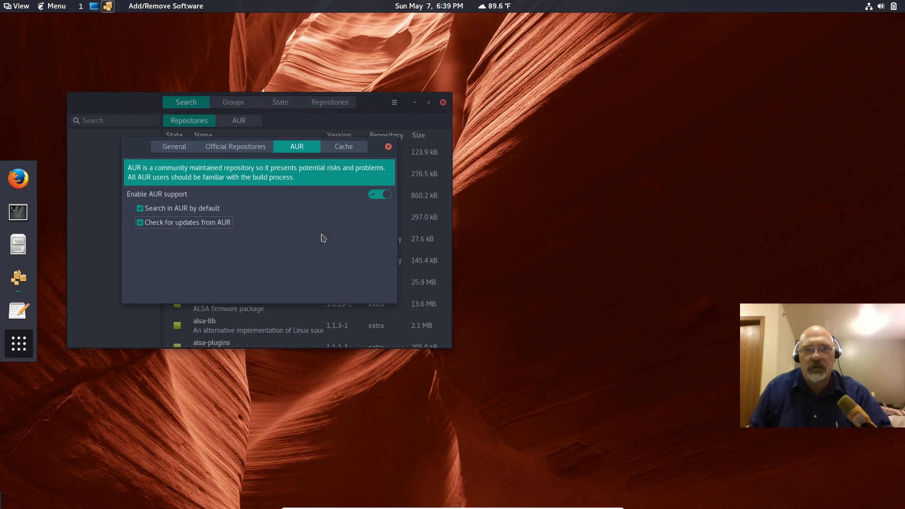
{"action": "left_click", "coordinate": [171, 153]}
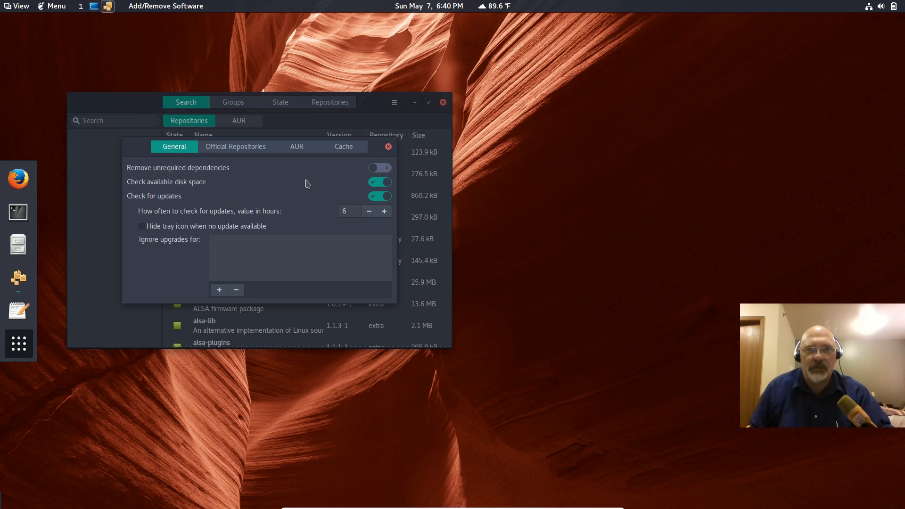
{"action": "left_click", "coordinate": [389, 147]}
Examine the AUR and Repositories package lists, returning to the start of the Repositories list
{"action": "left_click", "coordinate": [239, 123]}
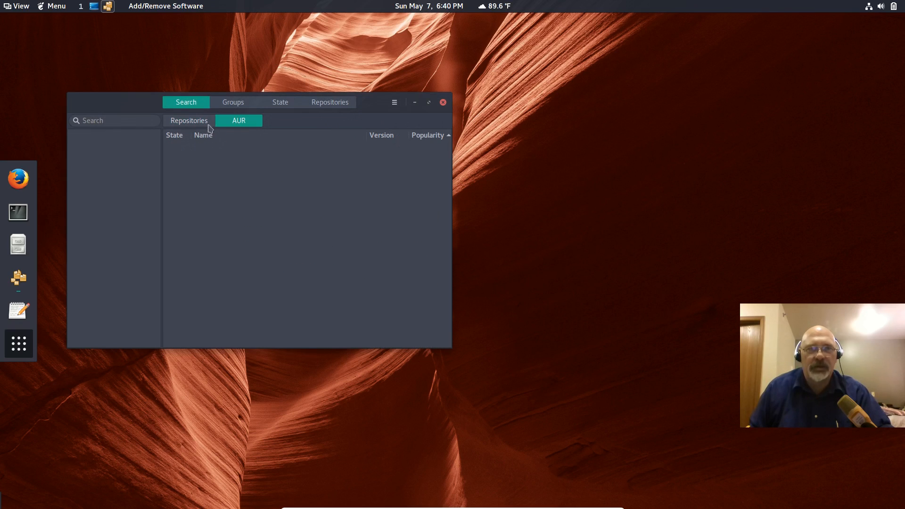
{"action": "left_click", "coordinate": [207, 123]}
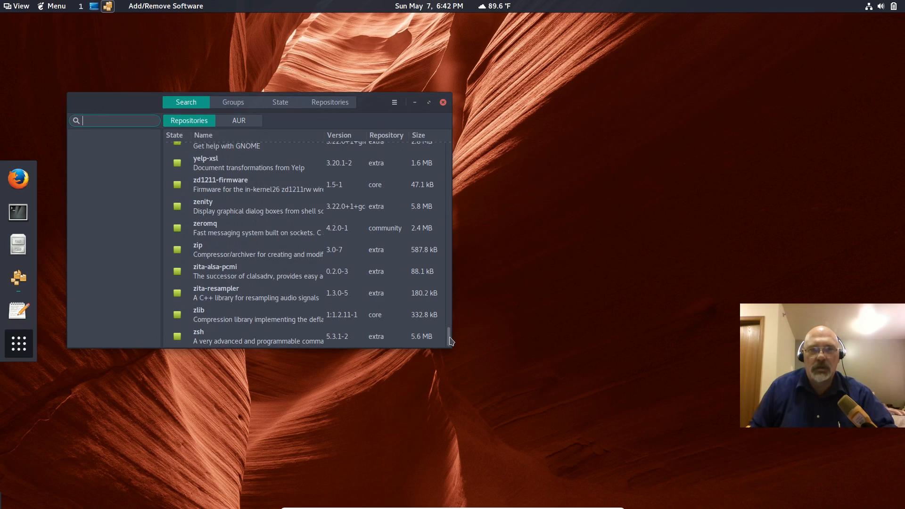
{"action": "left_click_drag", "start_coordinate": [449, 337], "coordinate": [450, 146]}
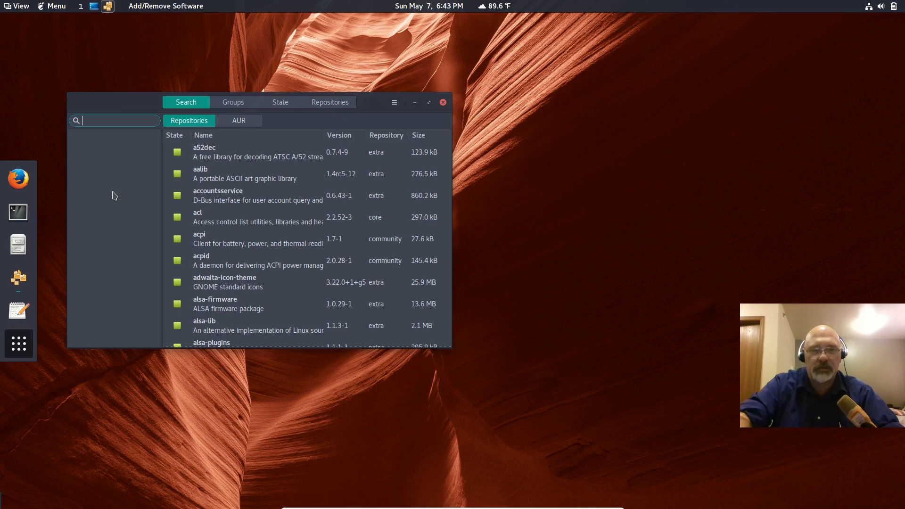
Search the repositories for "rhyth" and mark the rhythmbox package for installation
{"action": "type", "text": "hyth"}
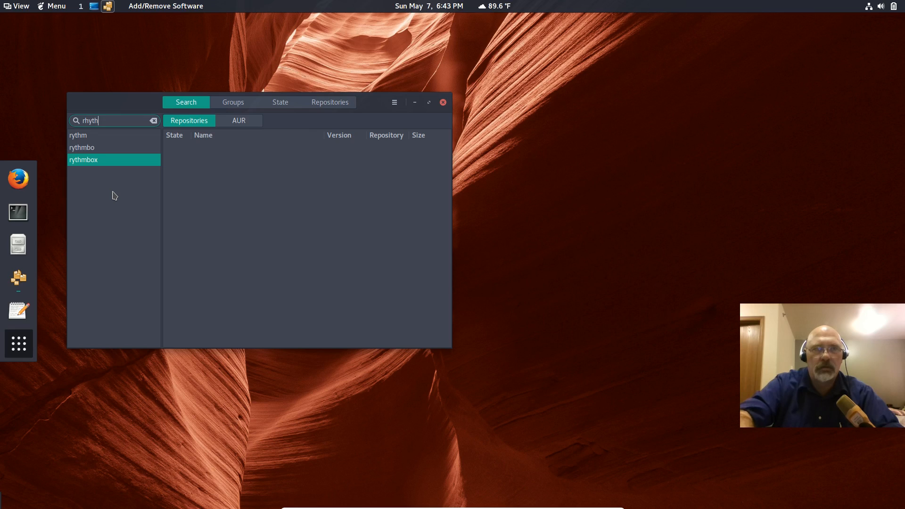
{"action": "key", "text": "Return"}
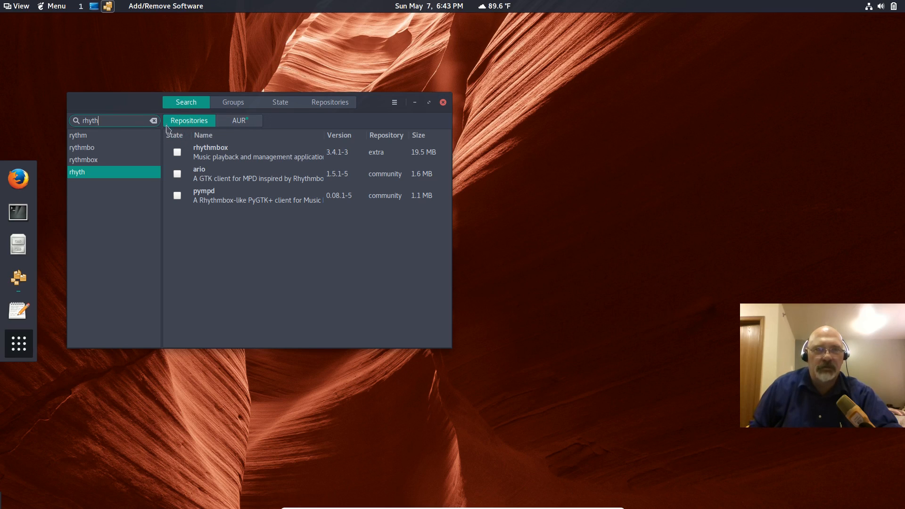
{"action": "left_click", "coordinate": [177, 153]}
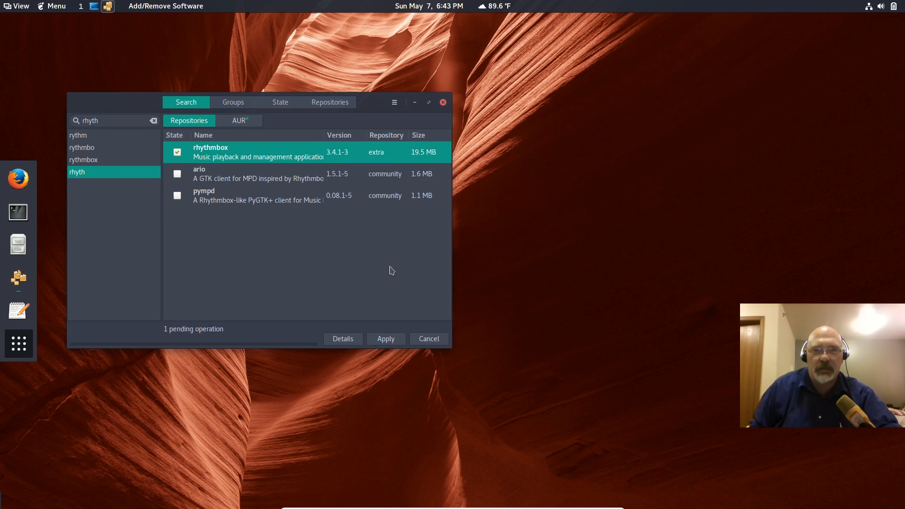
Apply and commit the rhythmbox installation, authenticating with the account password, and close Add/Remove Software
{"action": "left_click", "coordinate": [383, 342]}
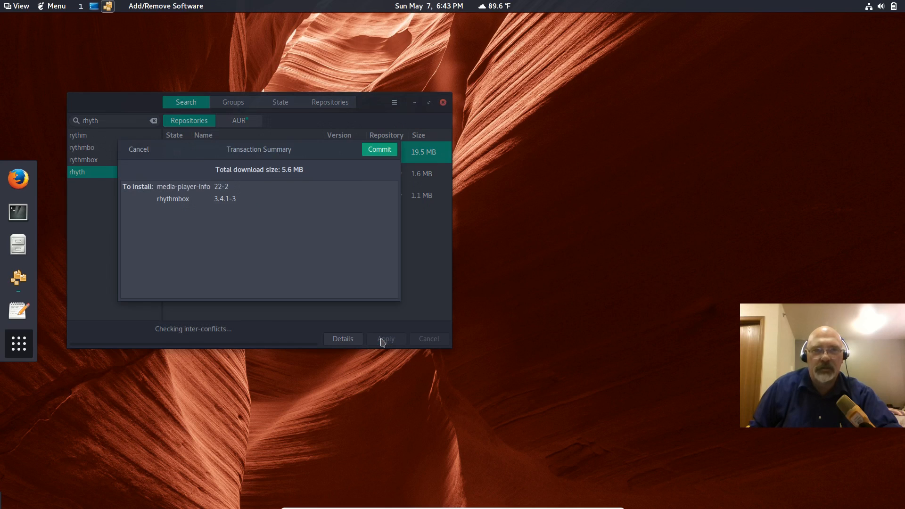
{"action": "left_click", "coordinate": [378, 150]}
{"action": "type", "text": "•••"}
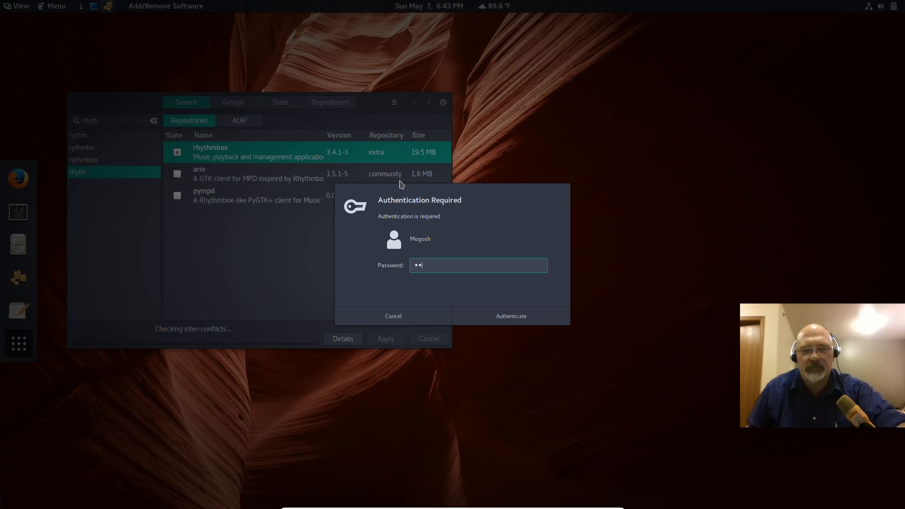
{"action": "type", "text": "••"}
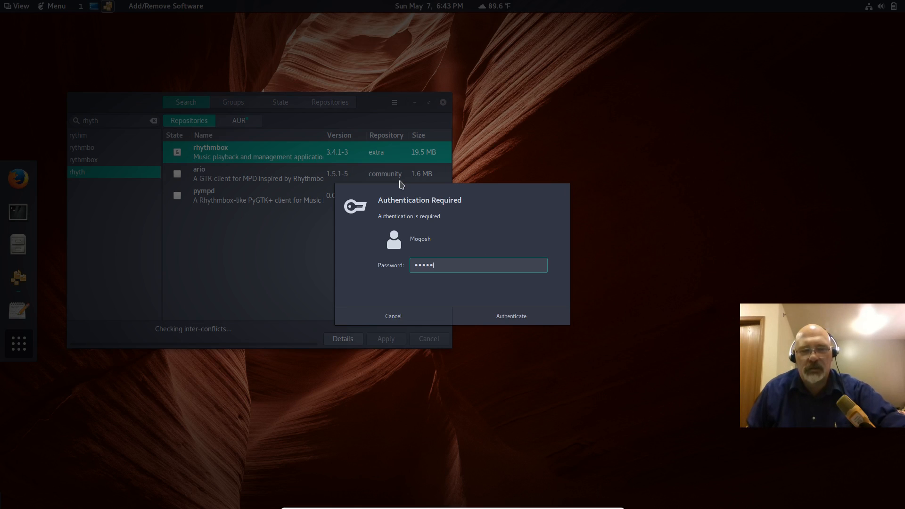
{"action": "type", "text": "••••"}
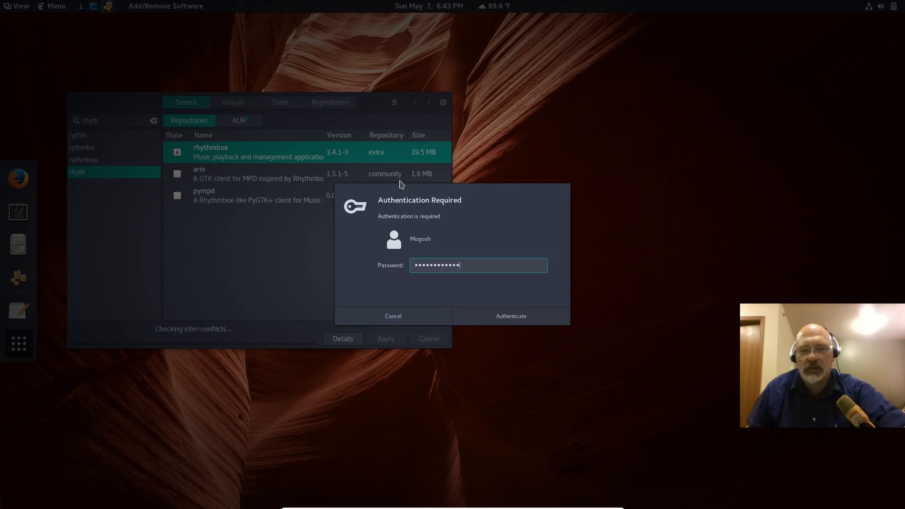
{"action": "key", "text": "Return"}
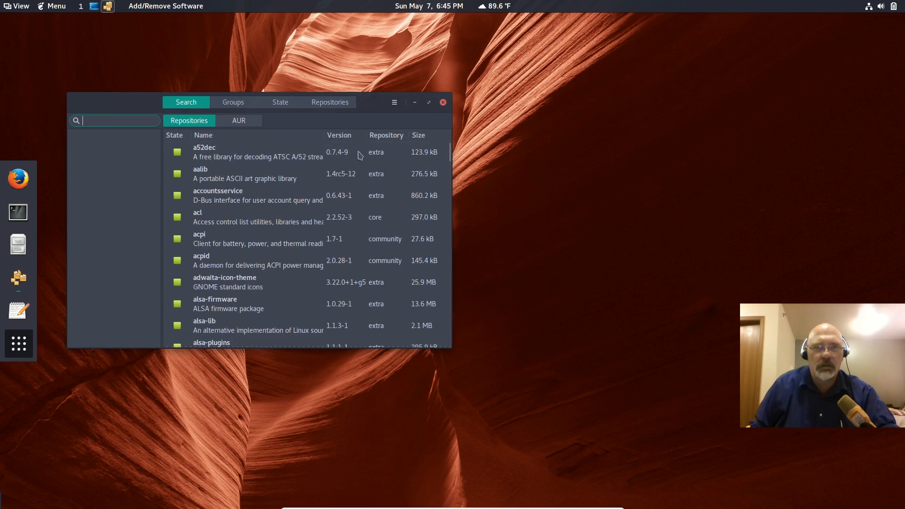
{"action": "left_click", "coordinate": [444, 103]}
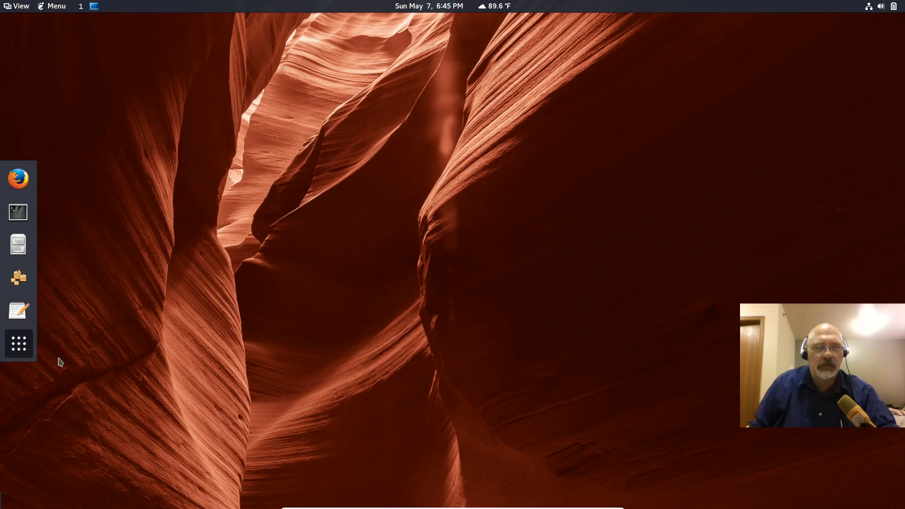
Add Rhythmbox to the dock favorites from the full applications overview, and leave the overview
{"action": "left_click", "coordinate": [23, 352]}
{"action": "scroll", "coordinate": [173, 248], "scroll_direction": "down", "scroll_amount": 2}
{"action": "scroll", "coordinate": [173, 249], "scroll_direction": "up", "scroll_amount": 1}
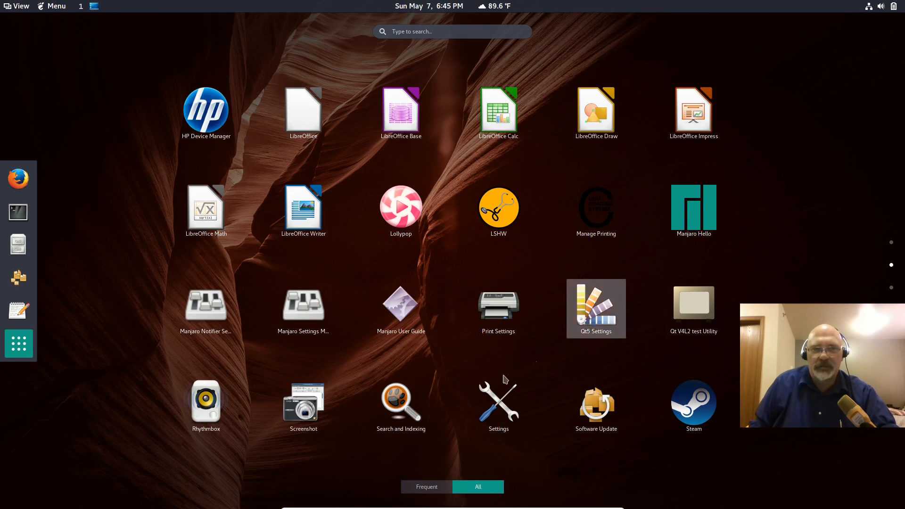
{"action": "right_click", "coordinate": [202, 404]}
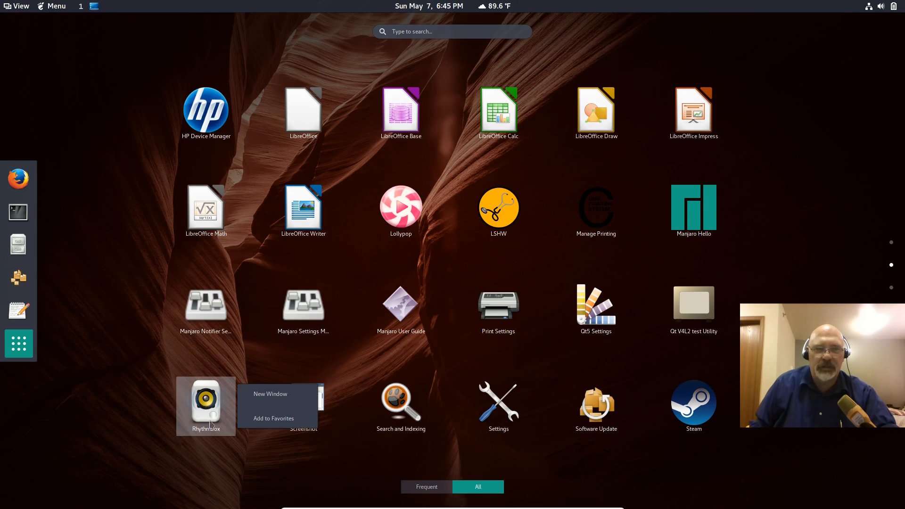
{"action": "left_click", "coordinate": [267, 424]}
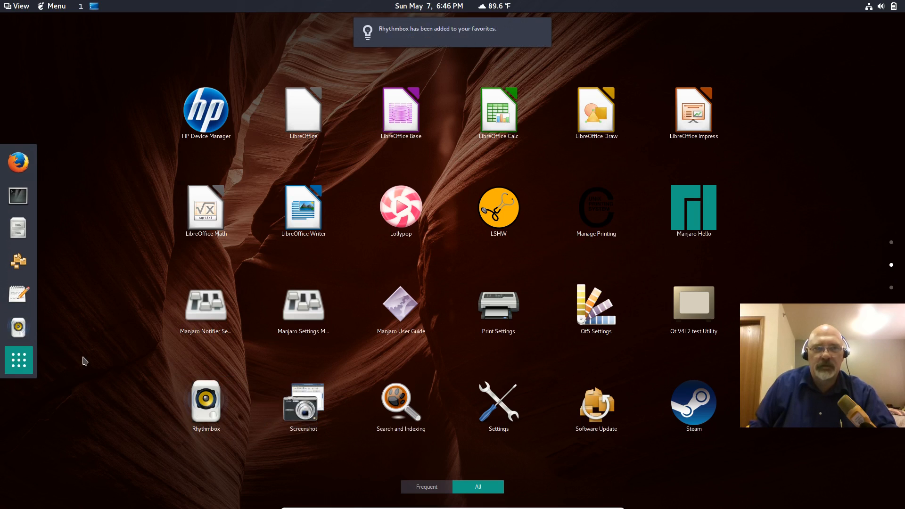
{"action": "left_click", "coordinate": [18, 360]}
Launch Add/Remove Software, search for "playonlinux" and mark the playonlinux package for installation
{"action": "left_click", "coordinate": [18, 261]}
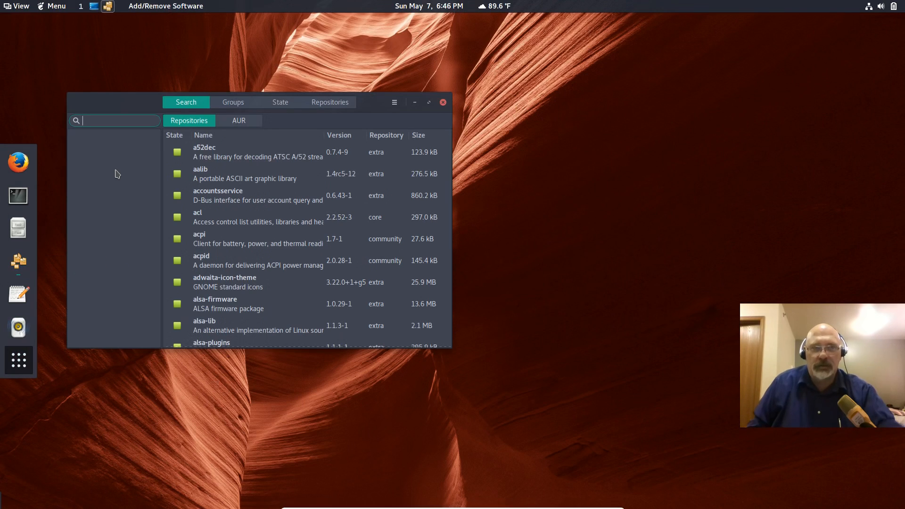
{"action": "type", "text": "pl"}
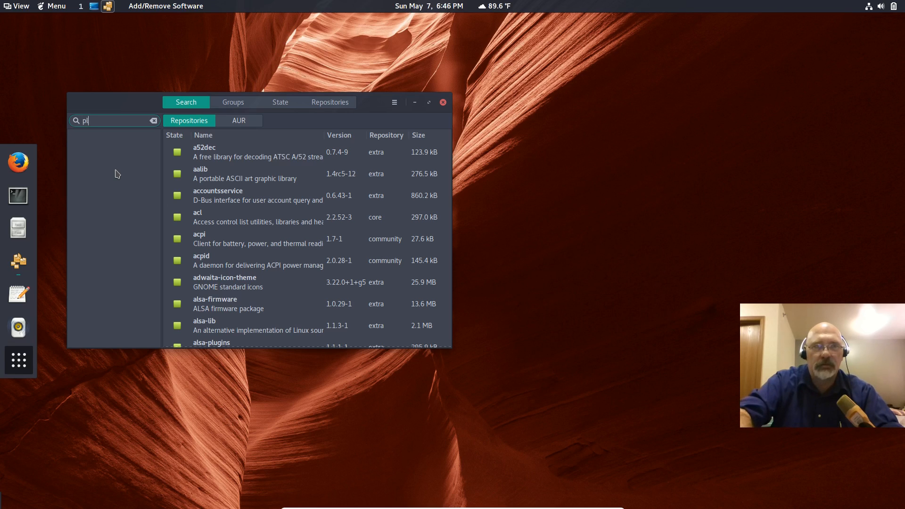
{"action": "type", "text": "ayonlinux"}
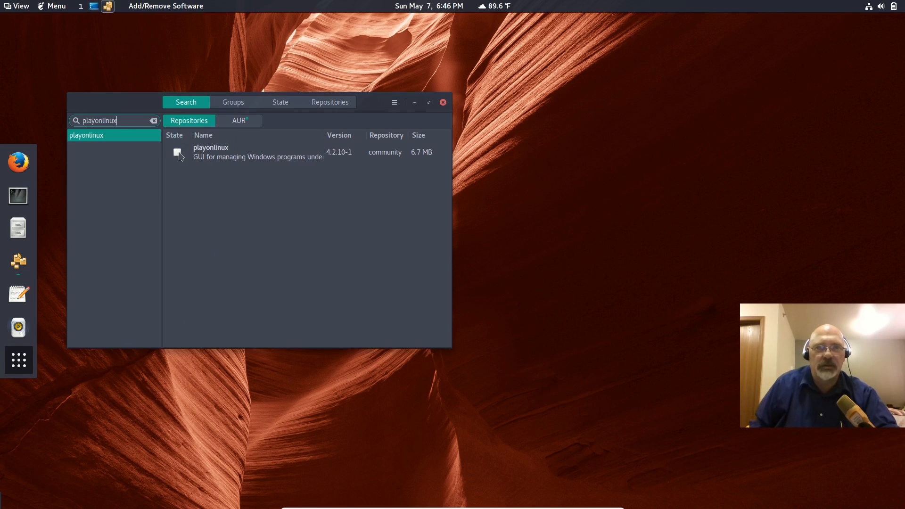
{"action": "left_click", "coordinate": [177, 152]}
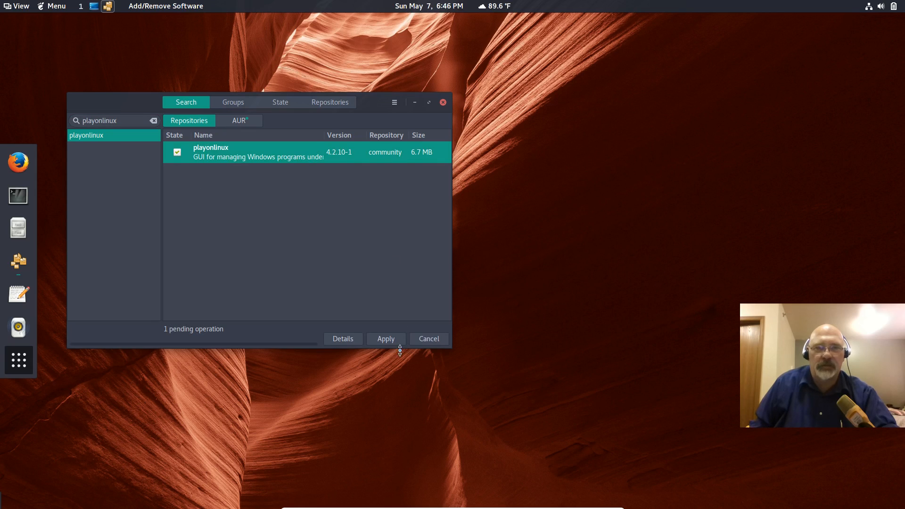
Apply the playonlinux installation with gnu-netcat as the netcat provider, dismiss the dependency warning and commit the transaction
{"action": "left_click", "coordinate": [386, 339]}
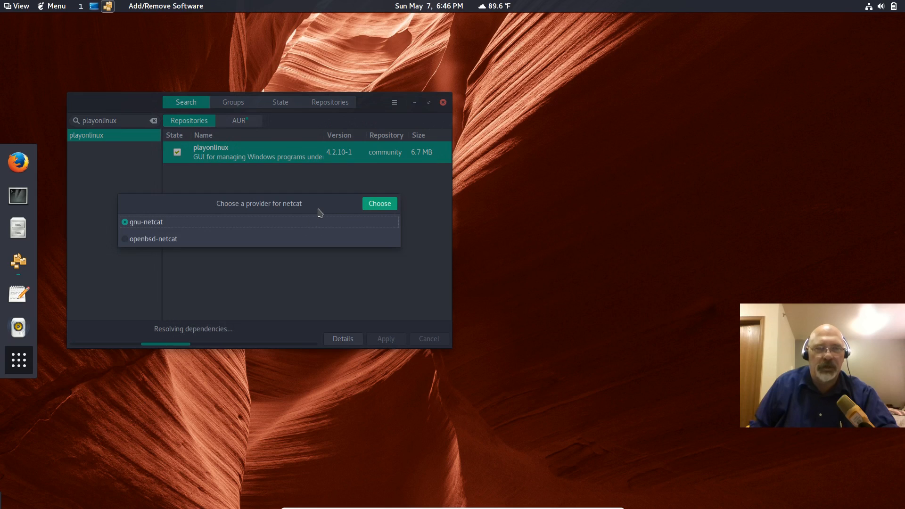
{"action": "left_click", "coordinate": [386, 205]}
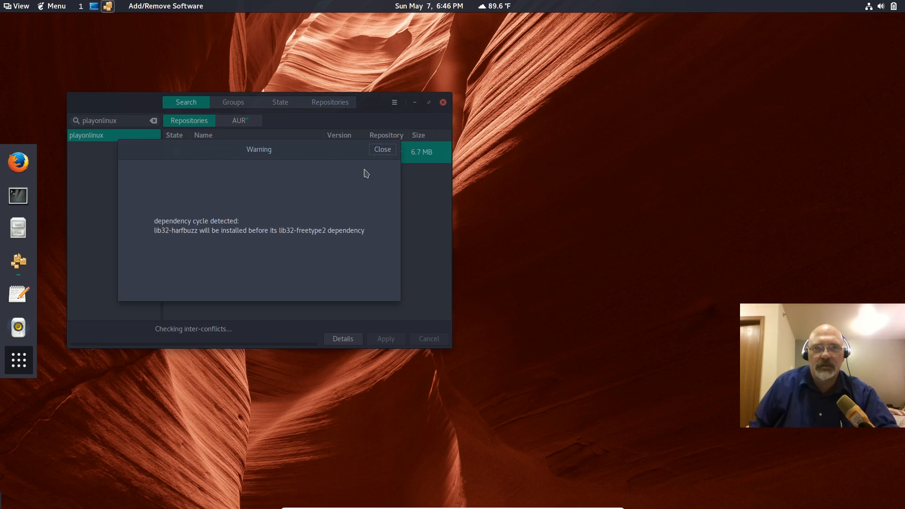
{"action": "left_click", "coordinate": [381, 150]}
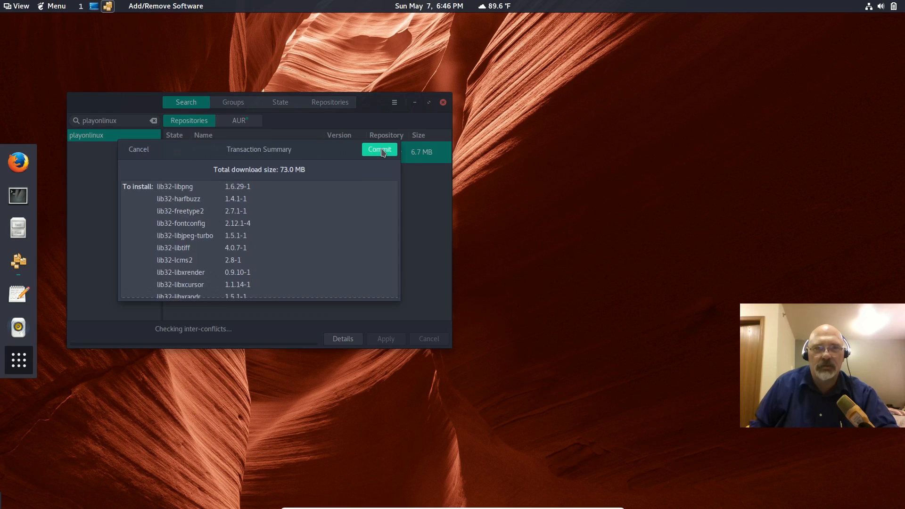
{"action": "left_click", "coordinate": [375, 152]}
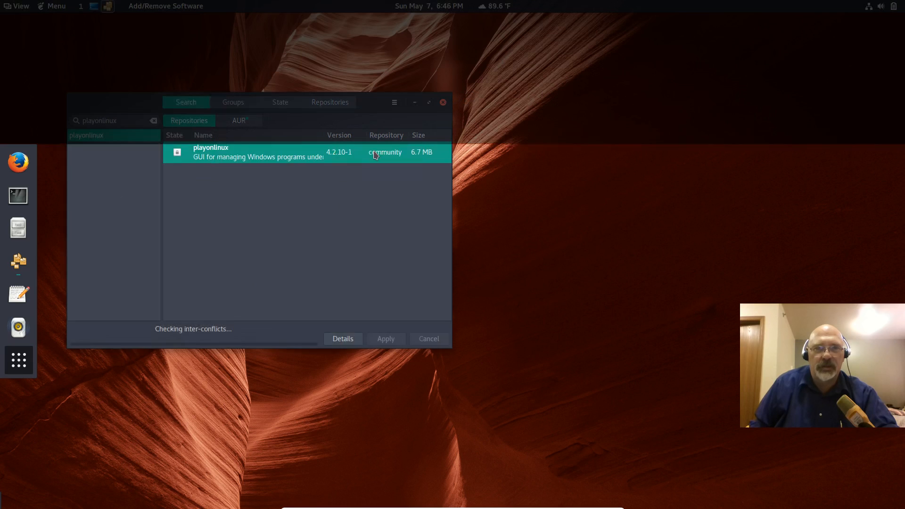
Authenticate the playonlinux installation with the account password and close Add/Remove Software once it is installed
{"action": "type", "text": "***"}
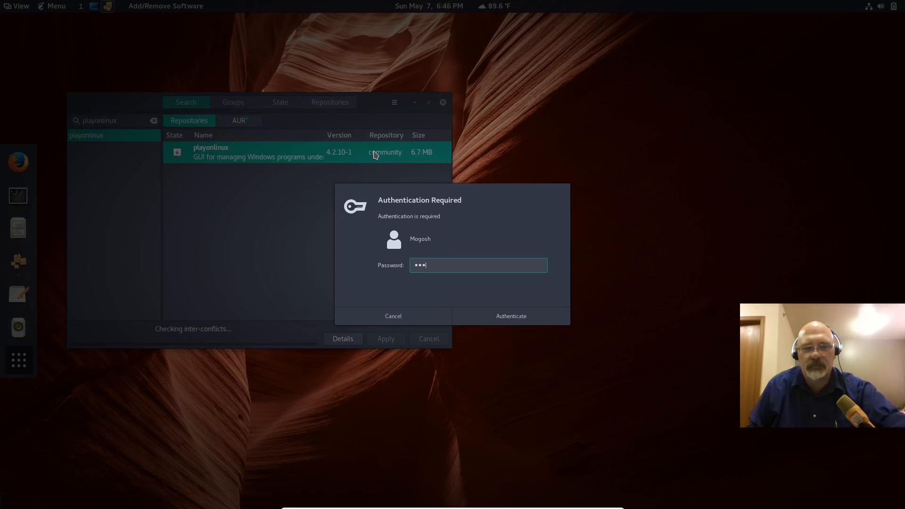
{"action": "type", "text": "*****"}
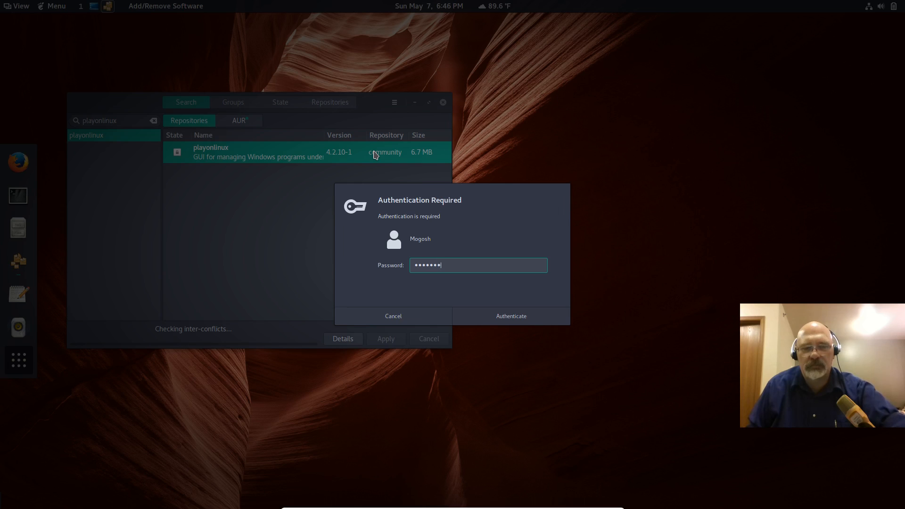
{"action": "type", "text": "****"}
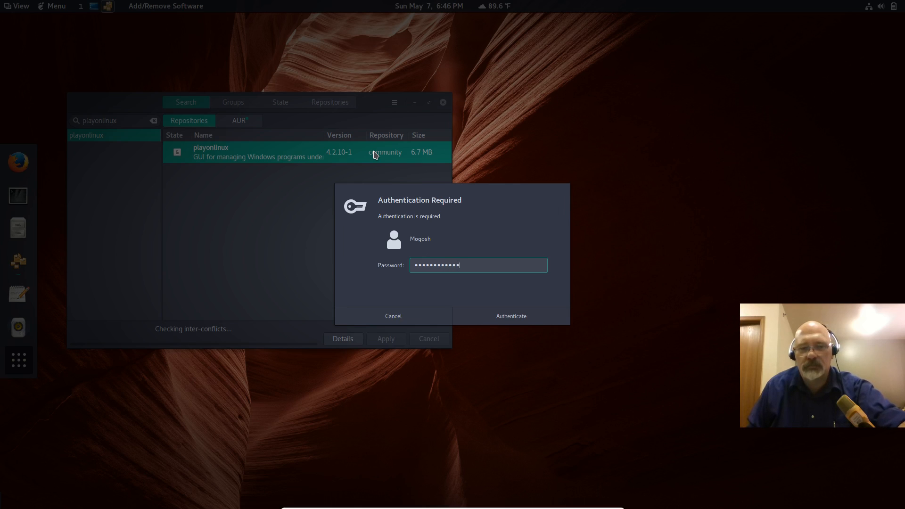
{"action": "key", "text": "Return"}
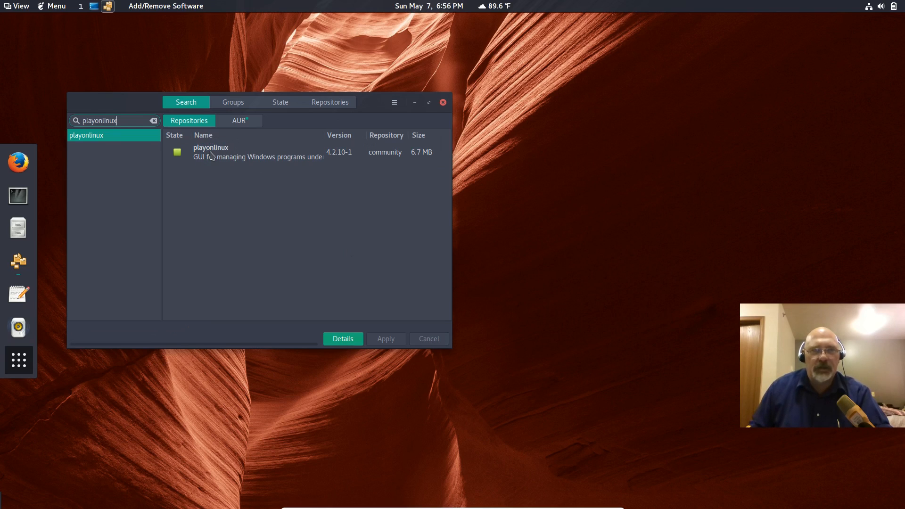
{"action": "left_click", "coordinate": [443, 102]}
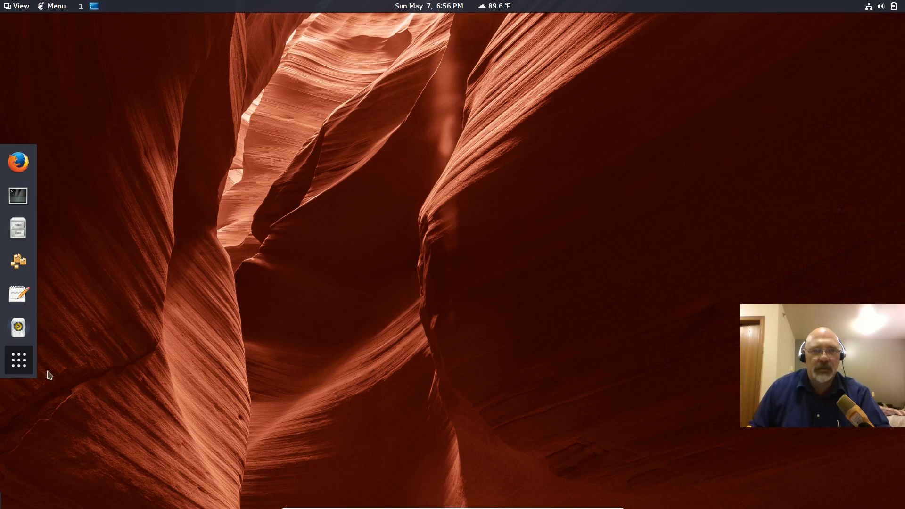
Add PlayOnLinux to the dock favorites from the full applications overview, and leave the overview
{"action": "left_click", "coordinate": [19, 361]}
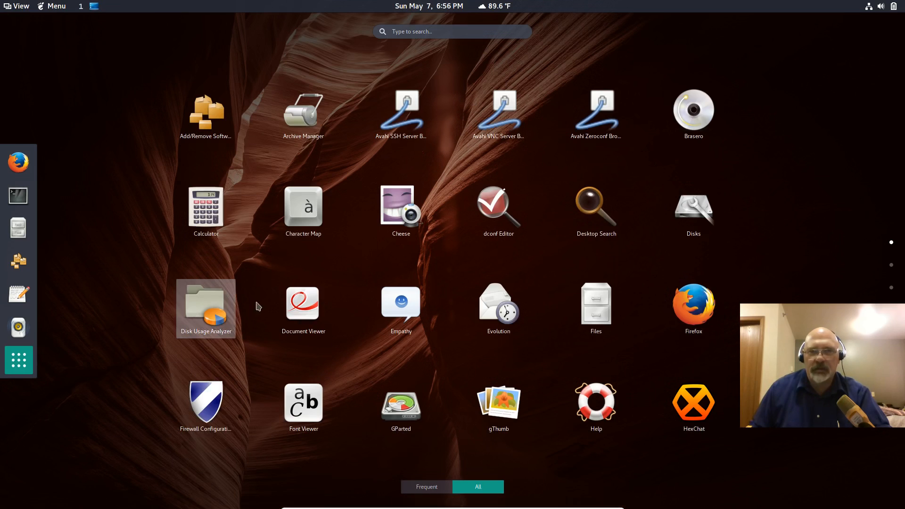
{"action": "scroll", "coordinate": [409, 302], "scroll_direction": "down", "scroll_amount": 1}
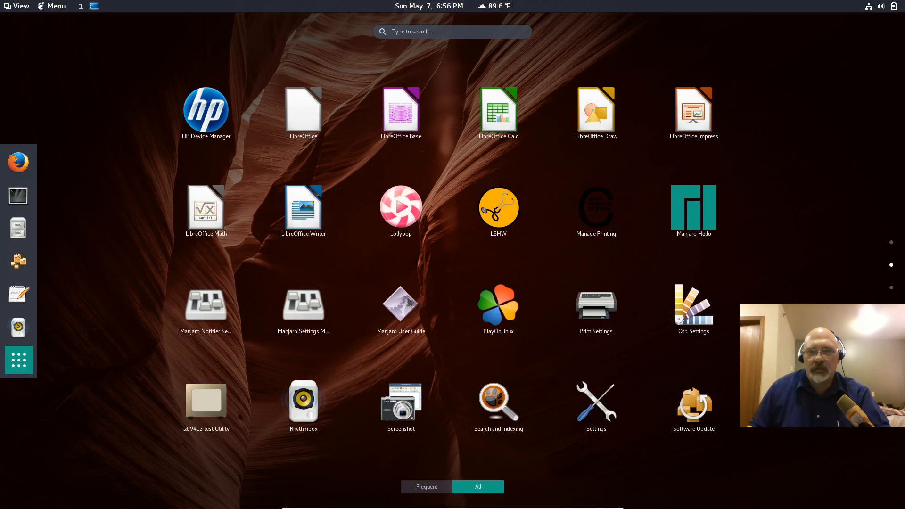
{"action": "right_click", "coordinate": [493, 303]}
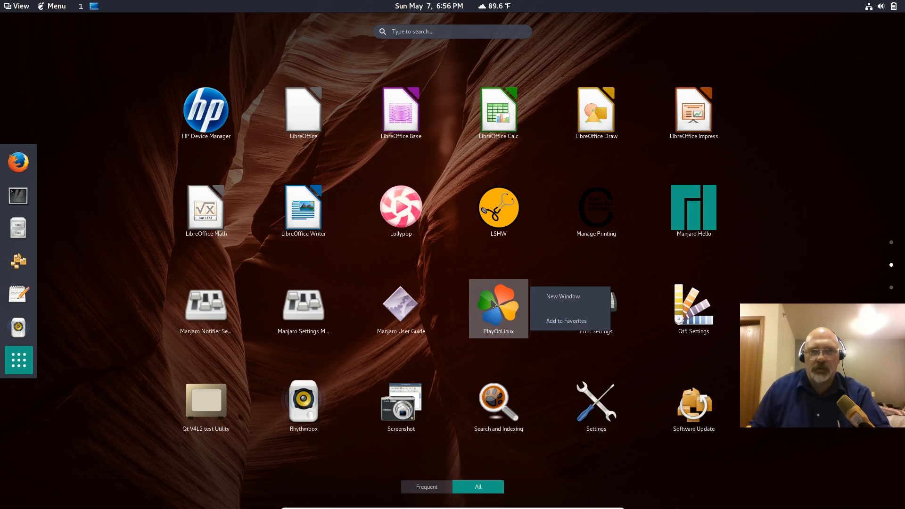
{"action": "left_click", "coordinate": [553, 324]}
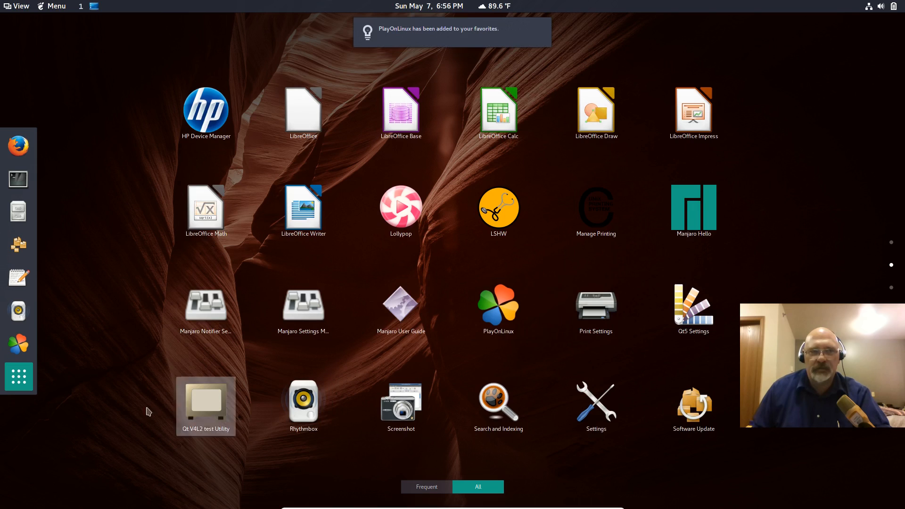
{"action": "left_click", "coordinate": [26, 383]}
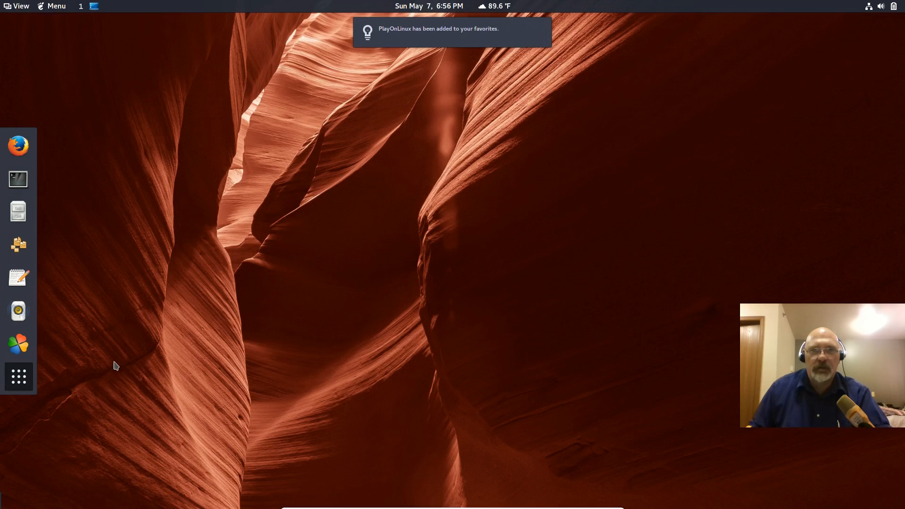
Launch PlayOnLinux, agree to help with its compatibility database, and close all PlayOnLinux windows after the first-run setup
{"action": "left_click", "coordinate": [19, 347]}
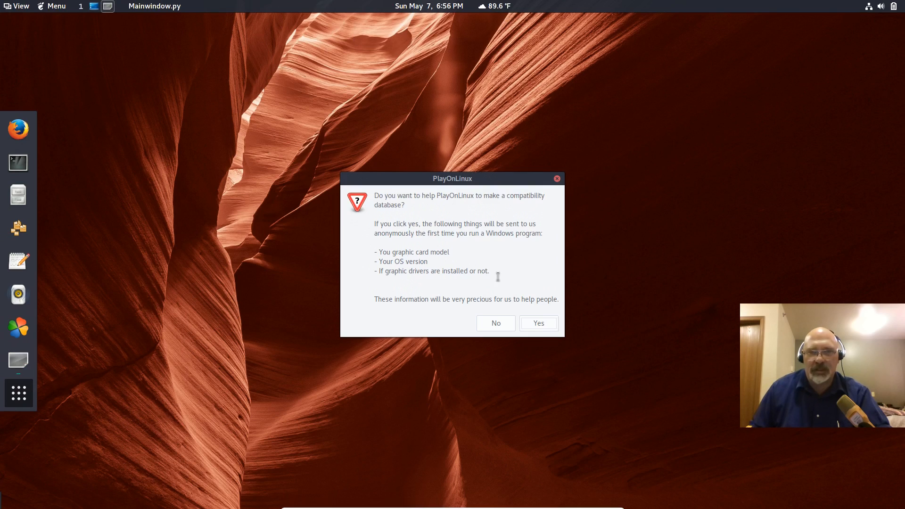
{"action": "left_click", "coordinate": [536, 331]}
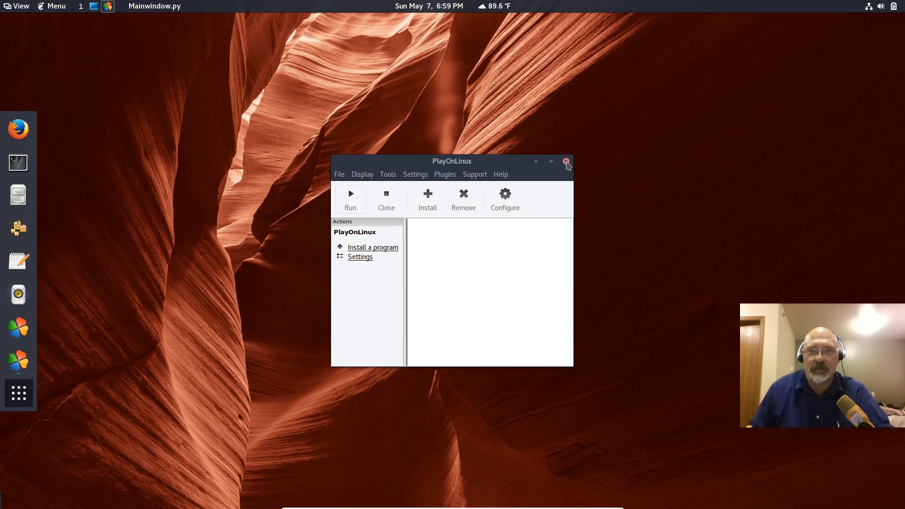
{"action": "left_click", "coordinate": [566, 162]}
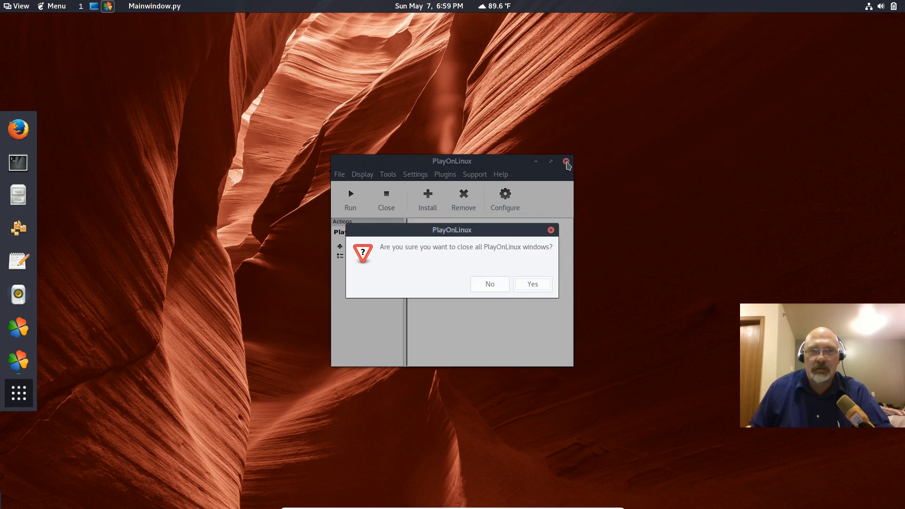
{"action": "left_click", "coordinate": [530, 285]}
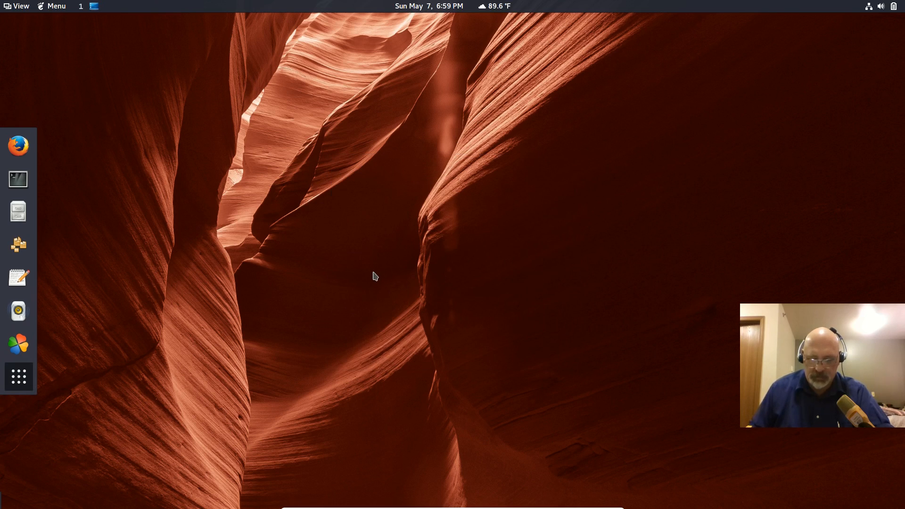
Add Jacksonville, Pulaski County, Arkansas, as a location in the OpenWeather preferences and remove the Vaiaku, Tuvalu location
{"action": "left_click", "coordinate": [497, 7]}
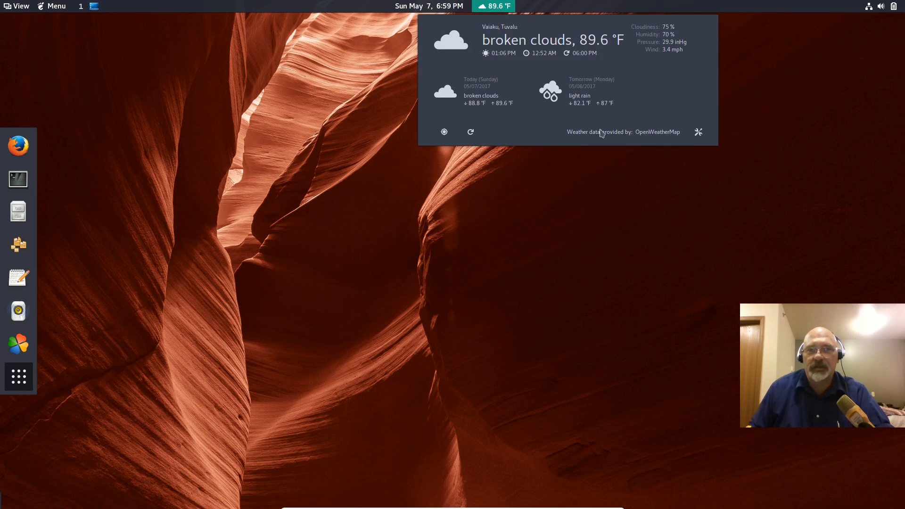
{"action": "left_click", "coordinate": [699, 133]}
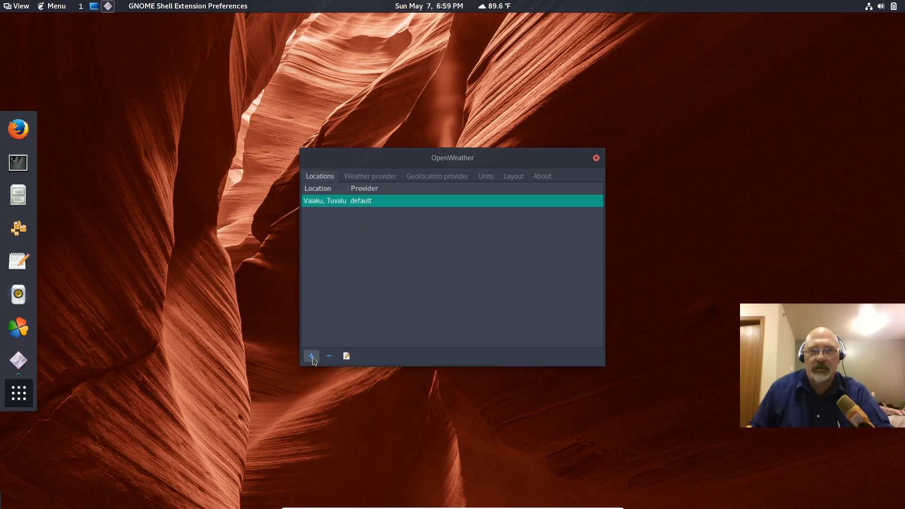
{"action": "left_click", "coordinate": [313, 358]}
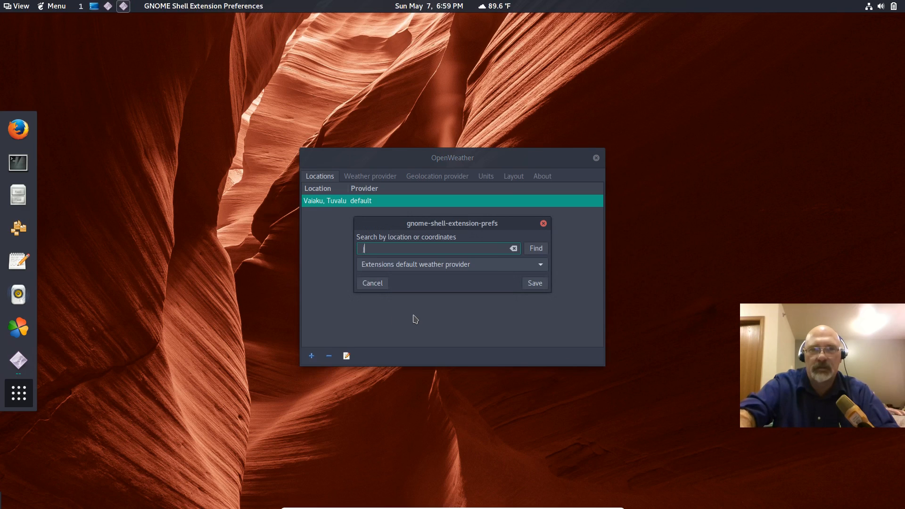
{"action": "type", "text": "jacksonvill"}
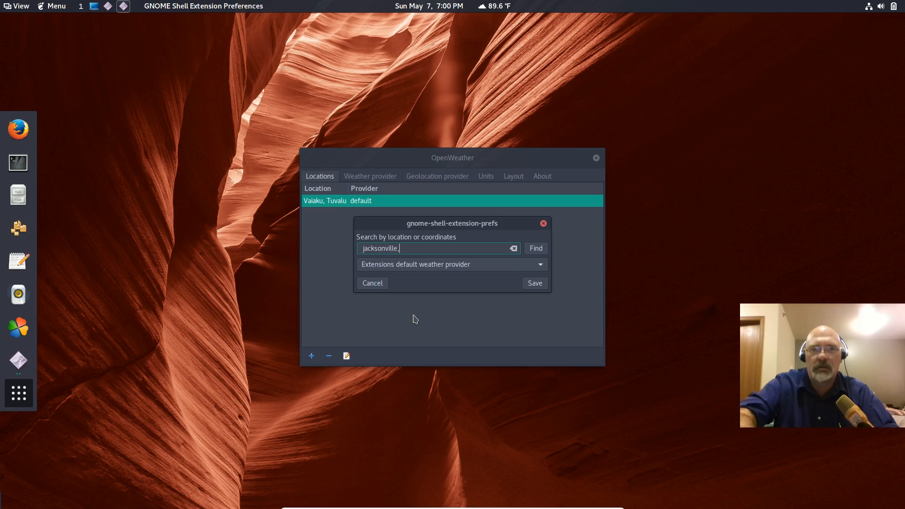
{"action": "type", "text": "e, arkansas"}
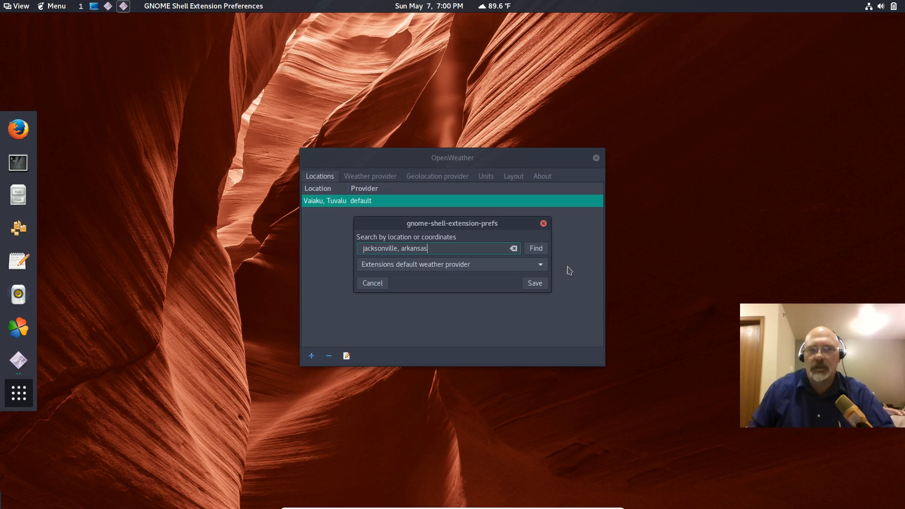
{"action": "left_click", "coordinate": [541, 252]}
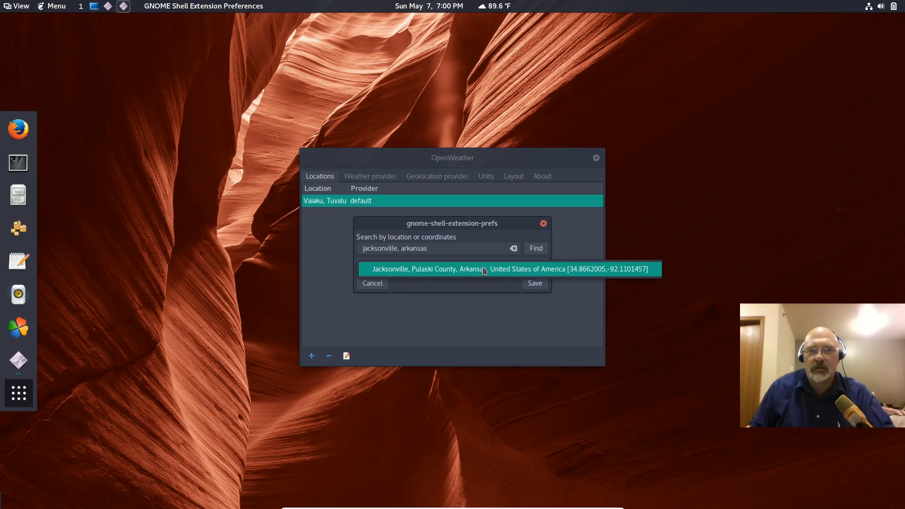
{"action": "left_click", "coordinate": [485, 269]}
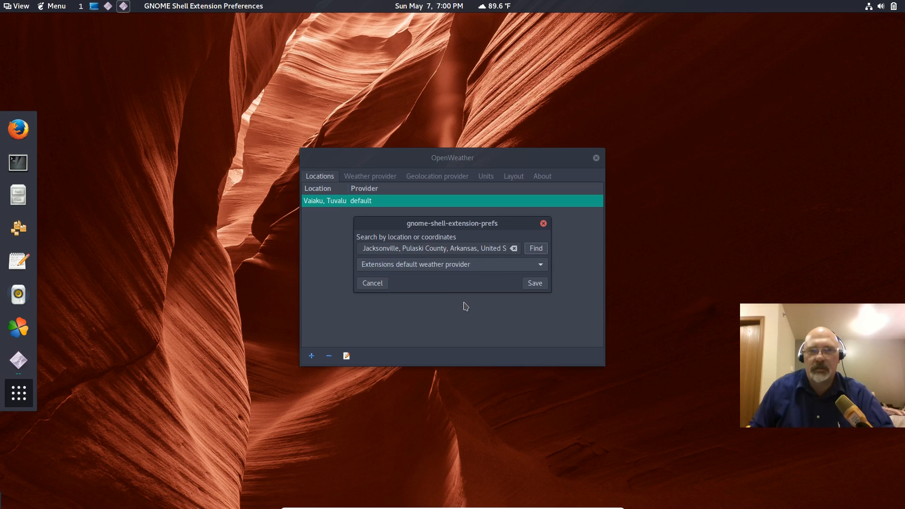
{"action": "left_click", "coordinate": [529, 285]}
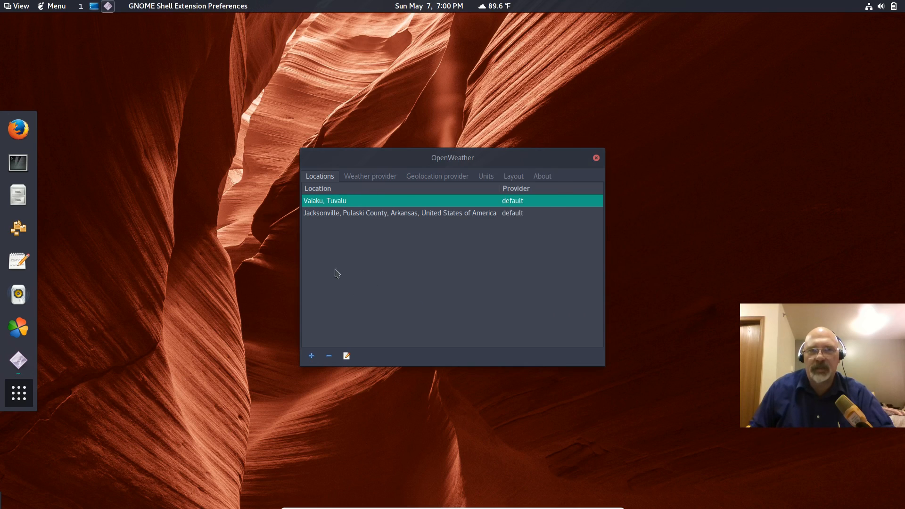
{"action": "left_click", "coordinate": [329, 357]}
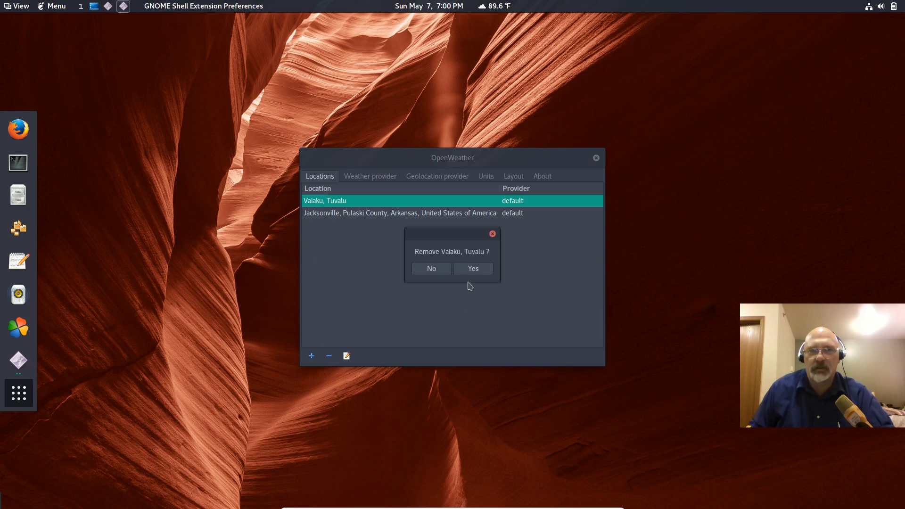
{"action": "left_click", "coordinate": [470, 270]}
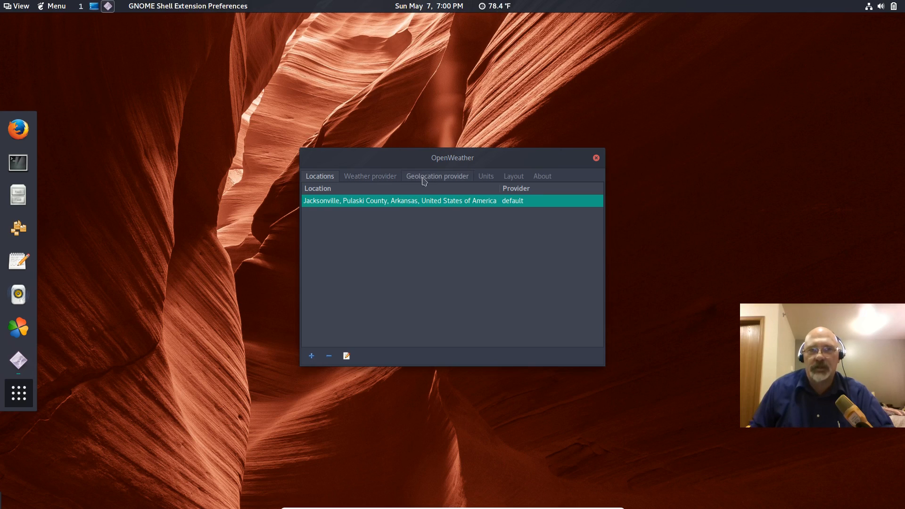
Set the OpenWeather pressure unit to psi, keeping the temperature unit at °F
{"action": "left_click", "coordinate": [487, 179]}
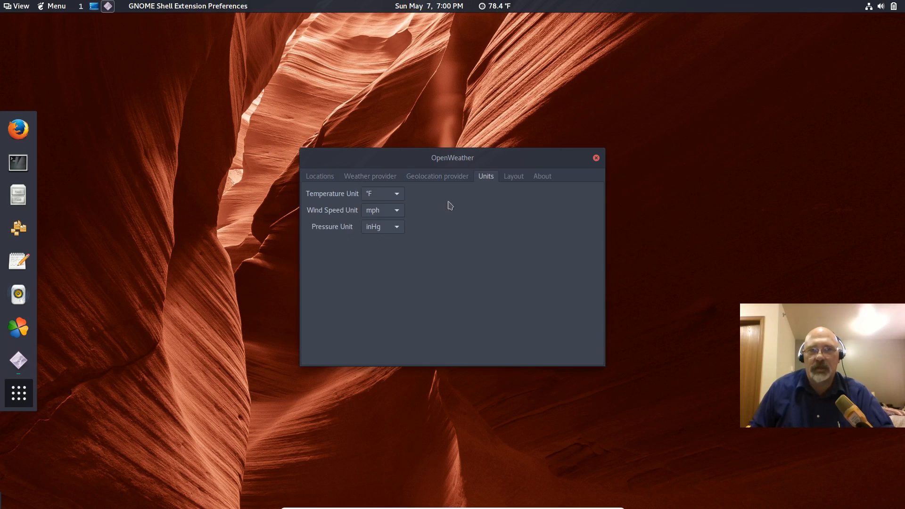
{"action": "left_click", "coordinate": [399, 200]}
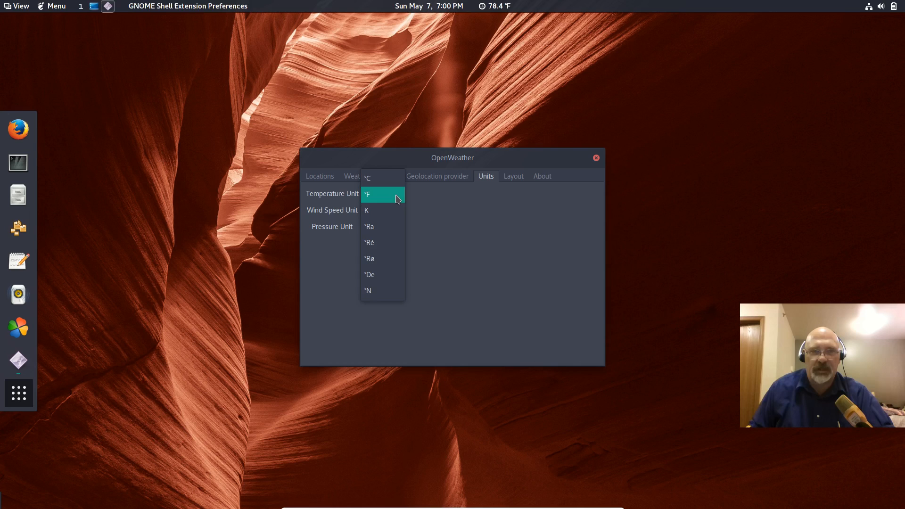
{"action": "left_click", "coordinate": [399, 200]}
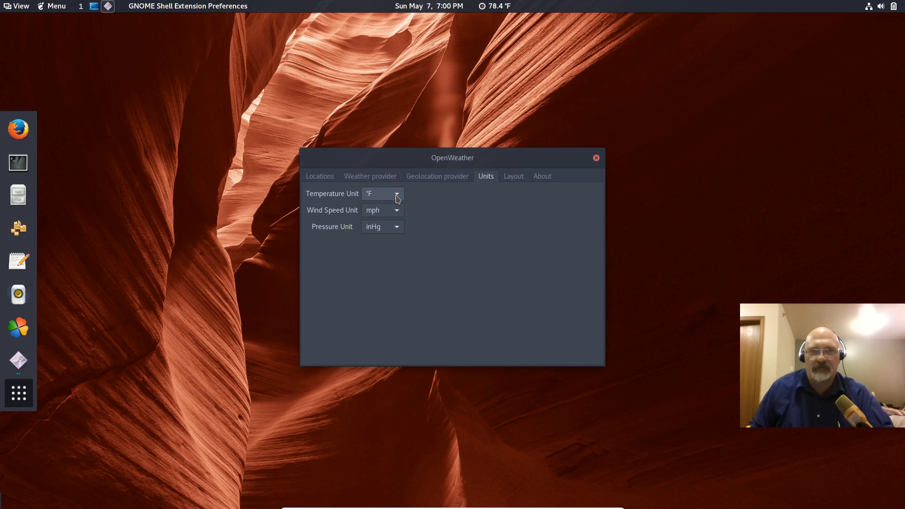
{"action": "left_click", "coordinate": [399, 231]}
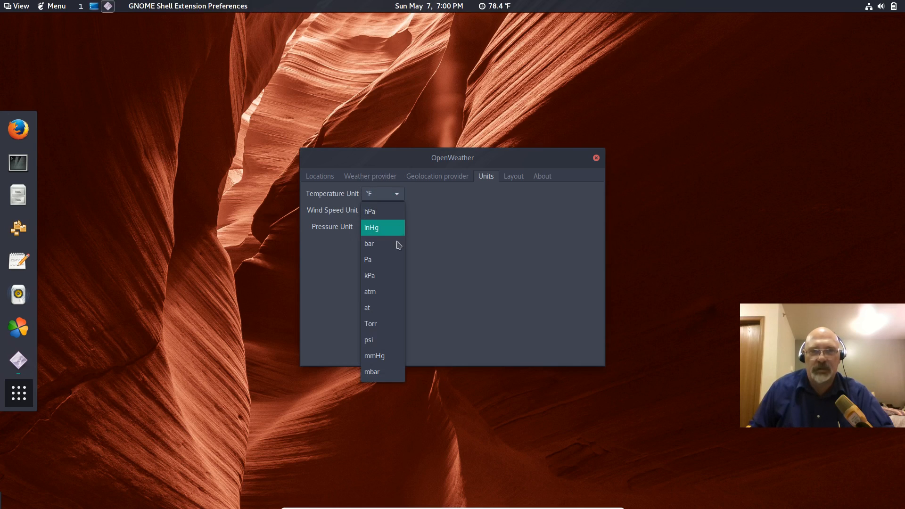
{"action": "left_click", "coordinate": [383, 339]}
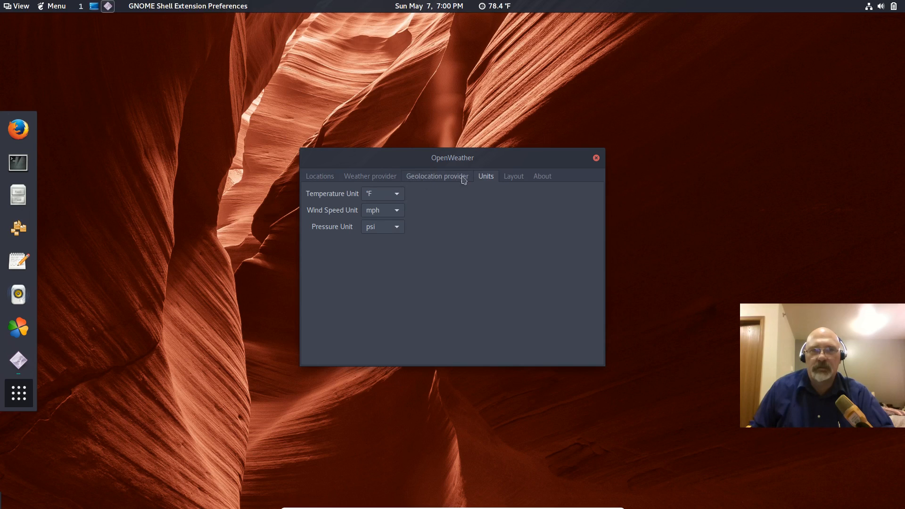
Turn on Conditions in Panel in the OpenWeather layout, close the preferences and check the weather details for the new location
{"action": "left_click", "coordinate": [516, 179]}
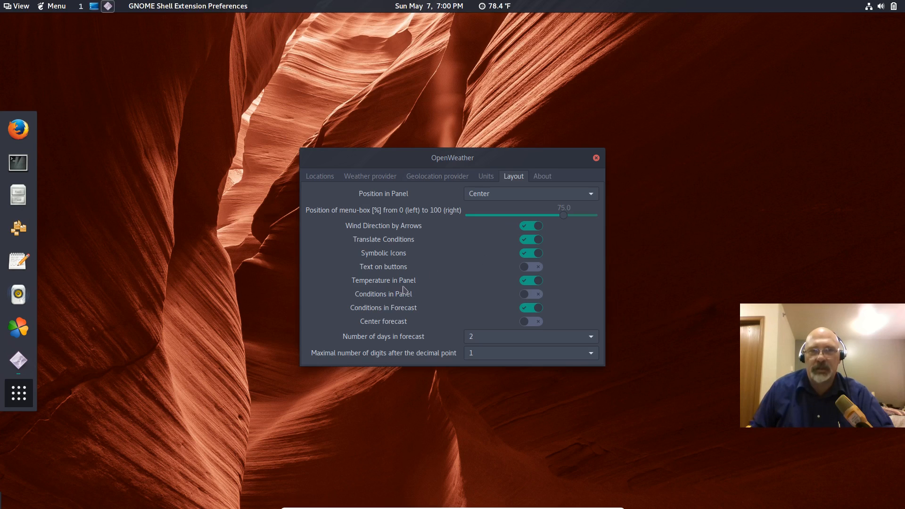
{"action": "left_click", "coordinate": [533, 294]}
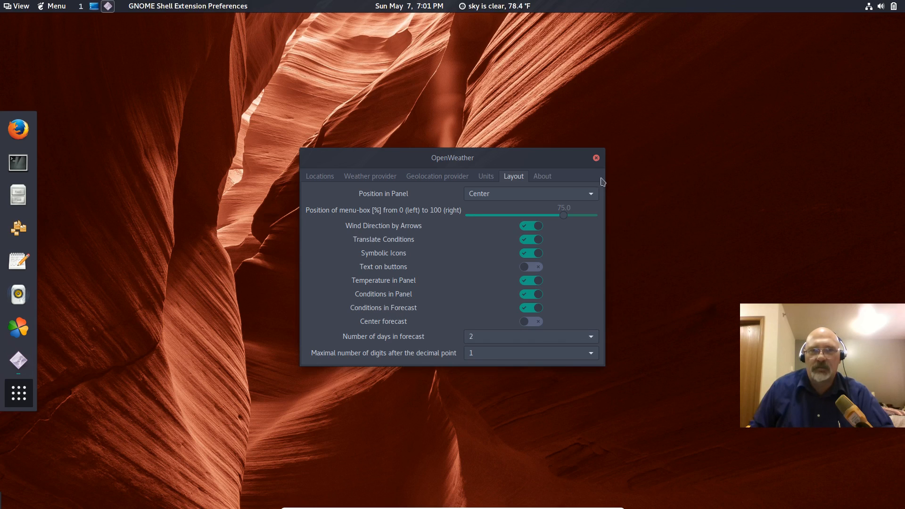
{"action": "left_click", "coordinate": [597, 158]}
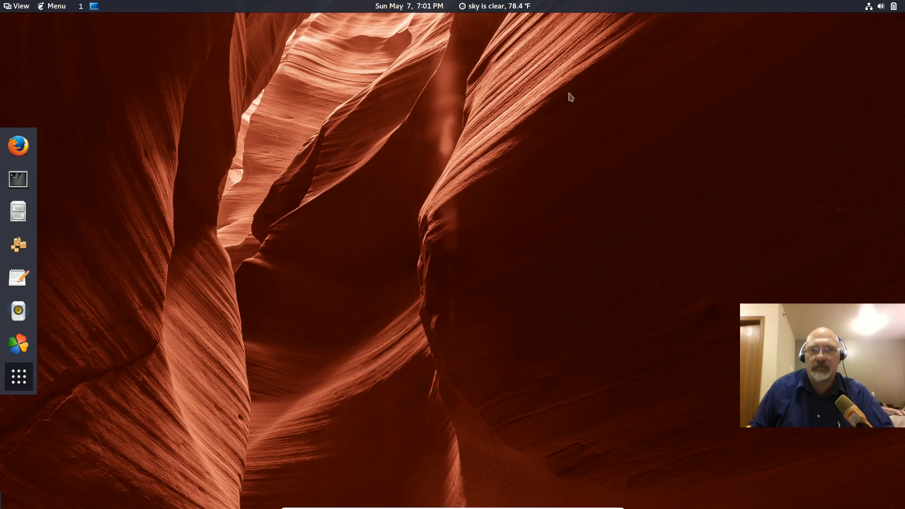
{"action": "left_click", "coordinate": [514, 6]}
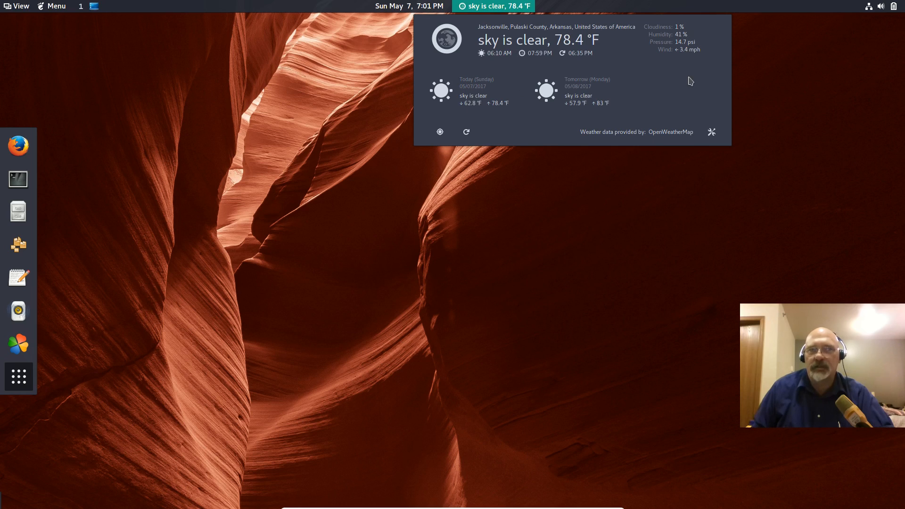
{"action": "left_click", "coordinate": [495, 7]}
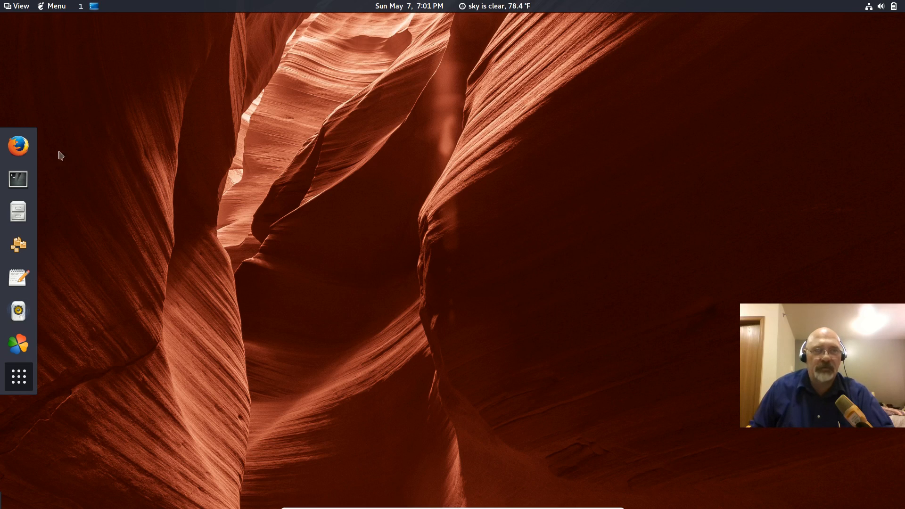
{"action": "left_click", "coordinate": [19, 149]}
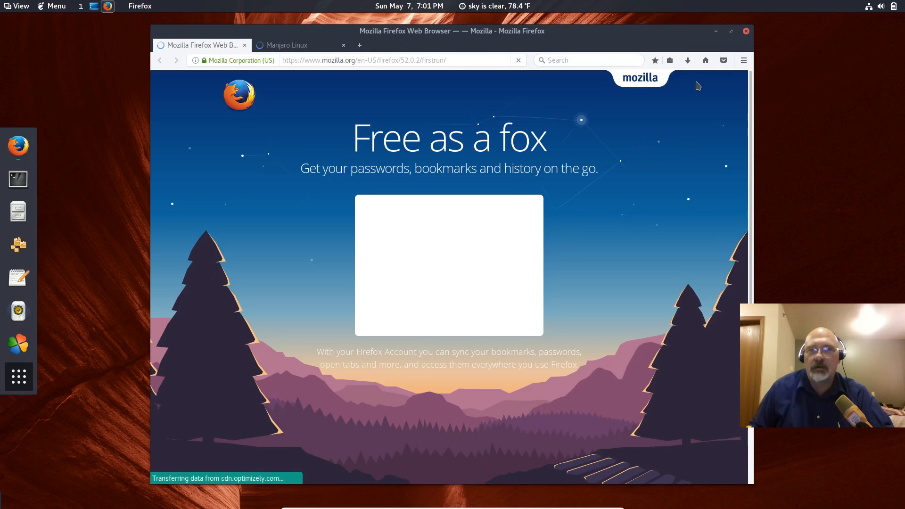
{"action": "double_click", "coordinate": [731, 31]}
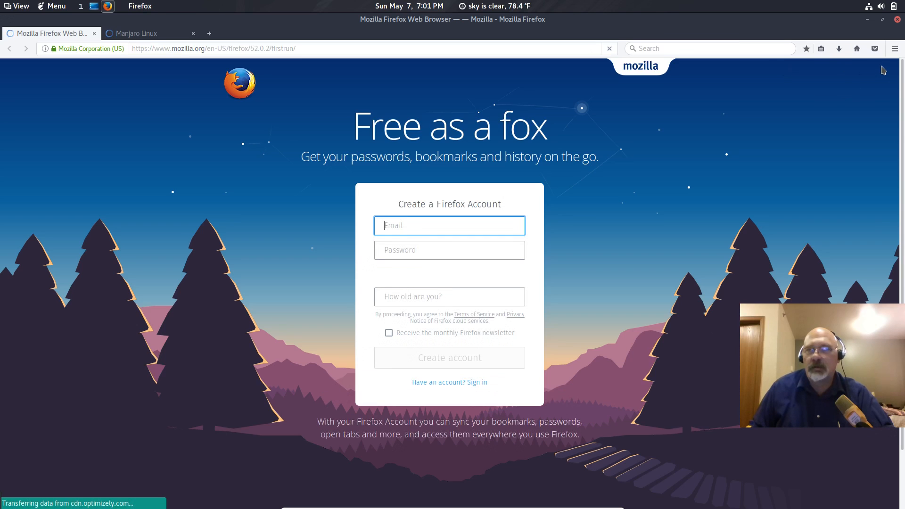
{"action": "left_click", "coordinate": [895, 50]}
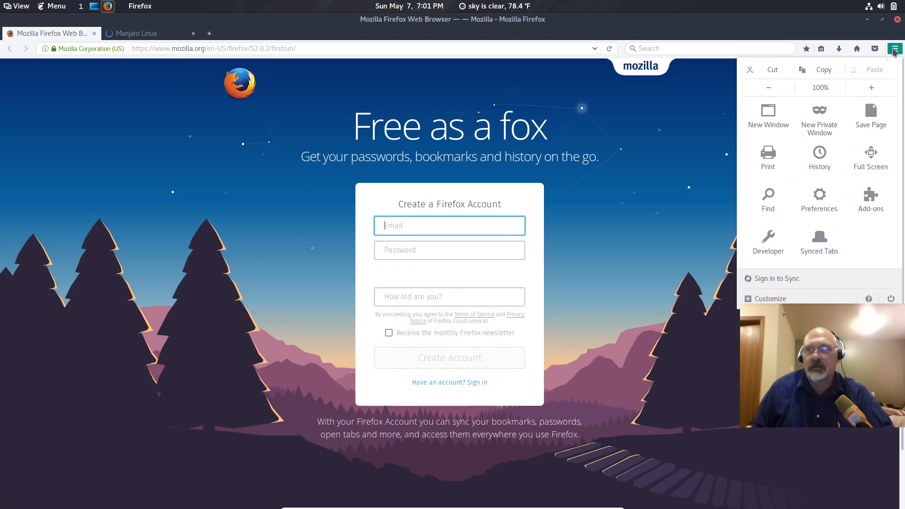
{"action": "left_click", "coordinate": [817, 202]}
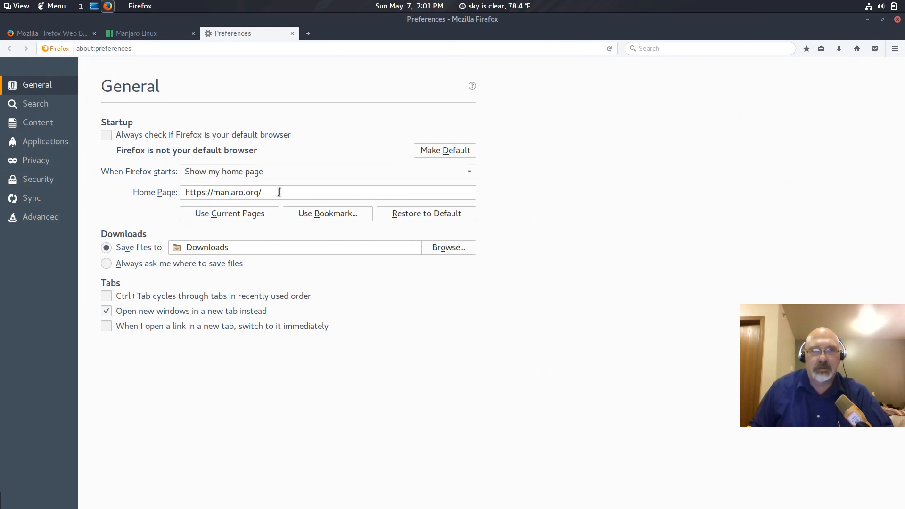
{"action": "left_click_drag", "start_coordinate": [276, 193], "coordinate": [213, 194]}
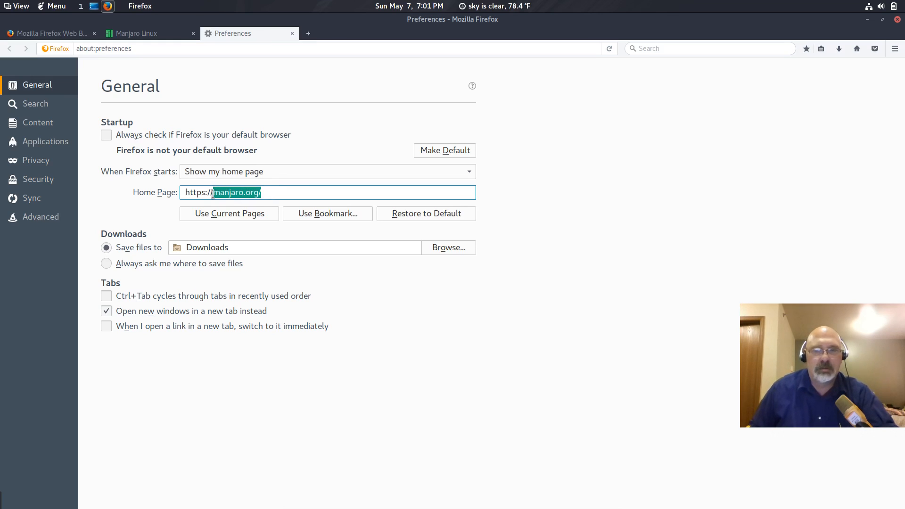
{"action": "key", "text": "BackSpace"}
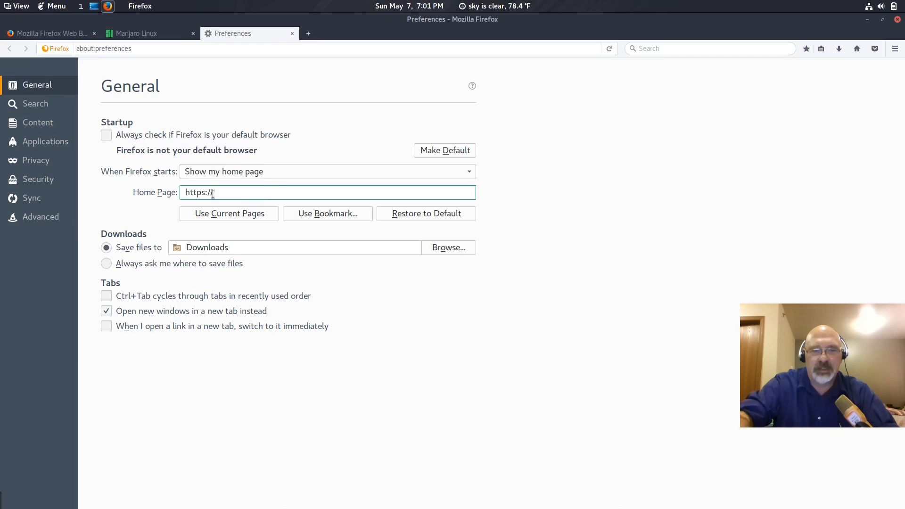
{"action": "type", "text": "www.goo"}
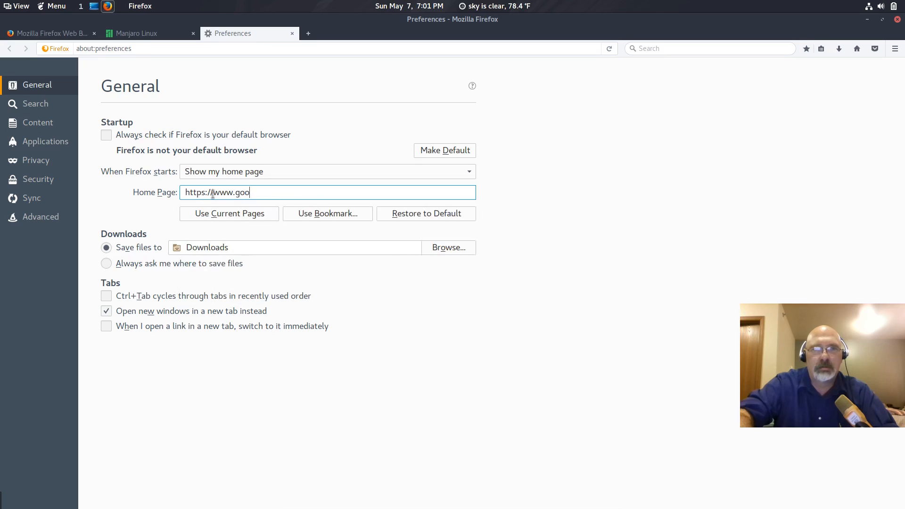
{"action": "type", "text": "gle.com/"}
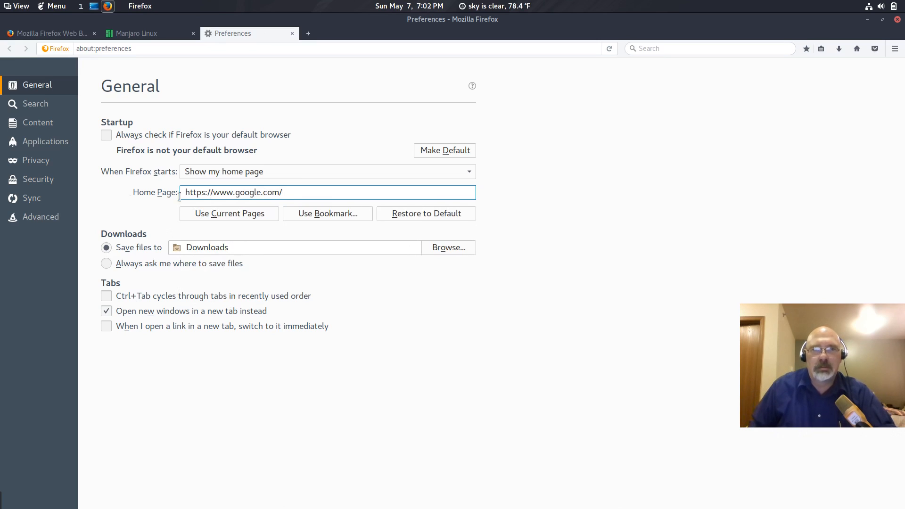
Make Google the default search engine and disable Yahoo, Bing, Amazon.com, DuckDuckGo, Twitter and Wikipedia (en) as one-click search engines
{"action": "left_click", "coordinate": [43, 106]}
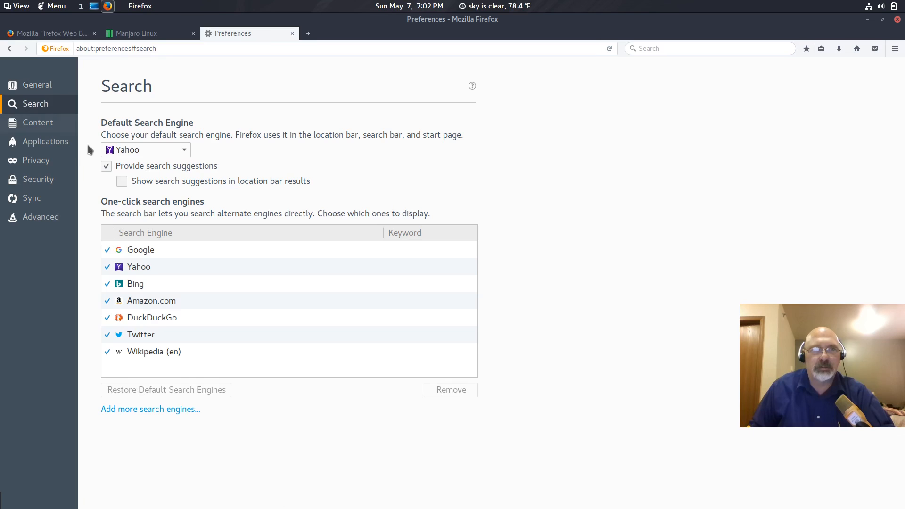
{"action": "left_click", "coordinate": [187, 150]}
{"action": "left_click", "coordinate": [157, 166]}
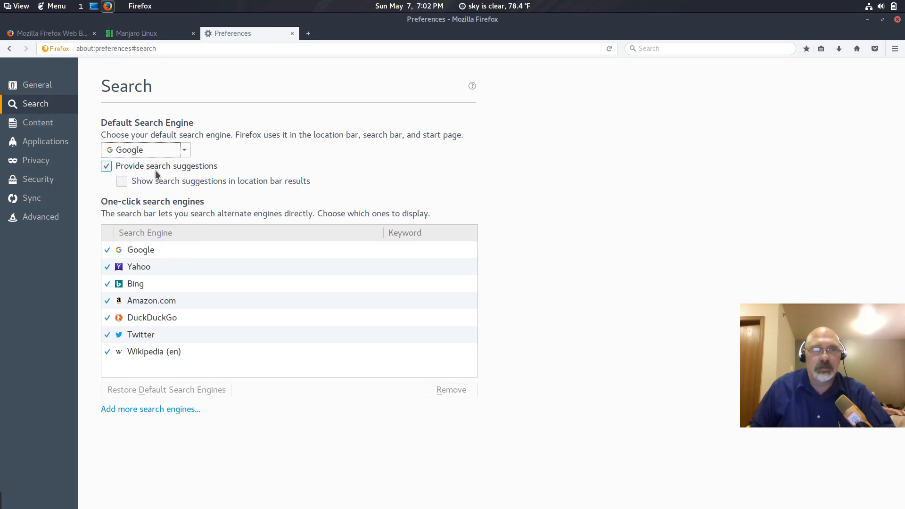
{"action": "left_click", "coordinate": [107, 267]}
{"action": "left_click", "coordinate": [107, 284]}
{"action": "left_click", "coordinate": [107, 305]}
{"action": "left_click", "coordinate": [108, 318]}
{"action": "left_click", "coordinate": [107, 334]}
{"action": "left_click", "coordinate": [107, 352]}
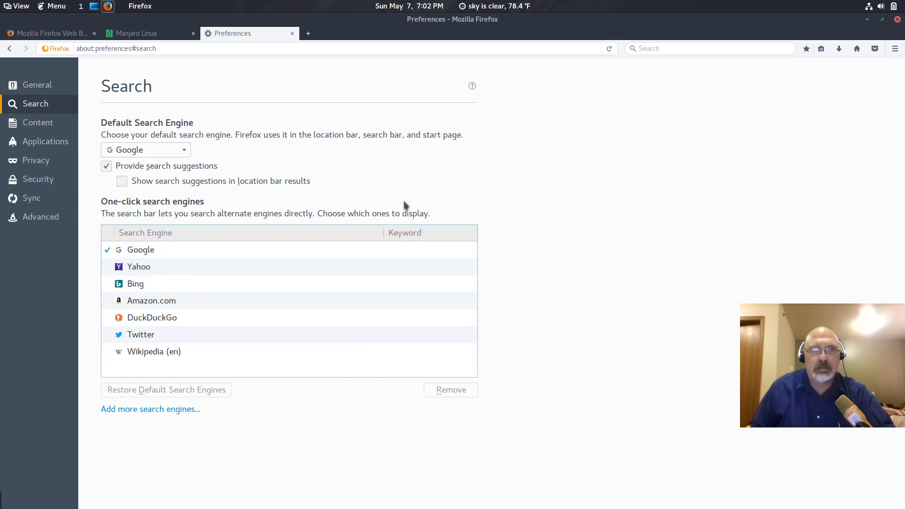
Close the Preferences and Manjaro Linux tabs, and load the home page in the remaining tab
{"action": "left_click", "coordinate": [293, 33]}
{"action": "left_click", "coordinate": [193, 34]}
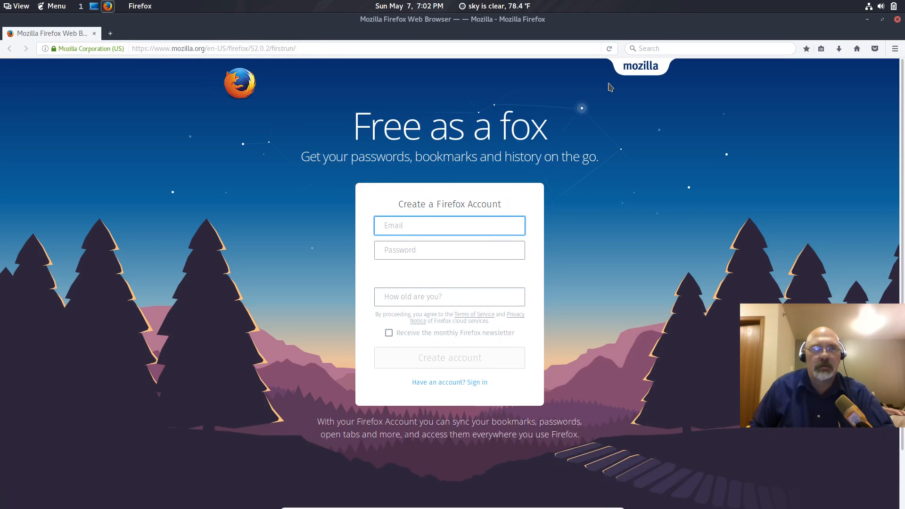
{"action": "left_click", "coordinate": [857, 50]}
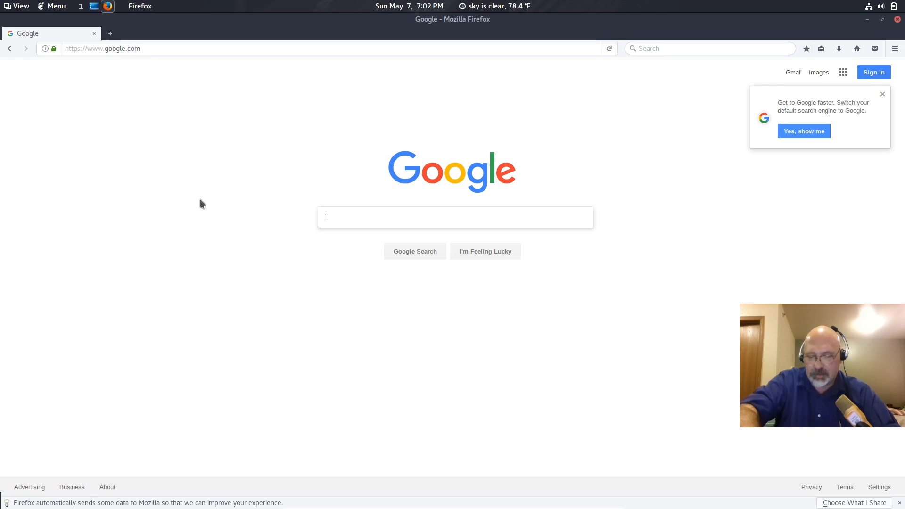
Search Google for 1900x1080, show the image results and preview the DeviantArt wallpaper with a glowing blue ring on black
{"action": "type", "text": "1900x"}
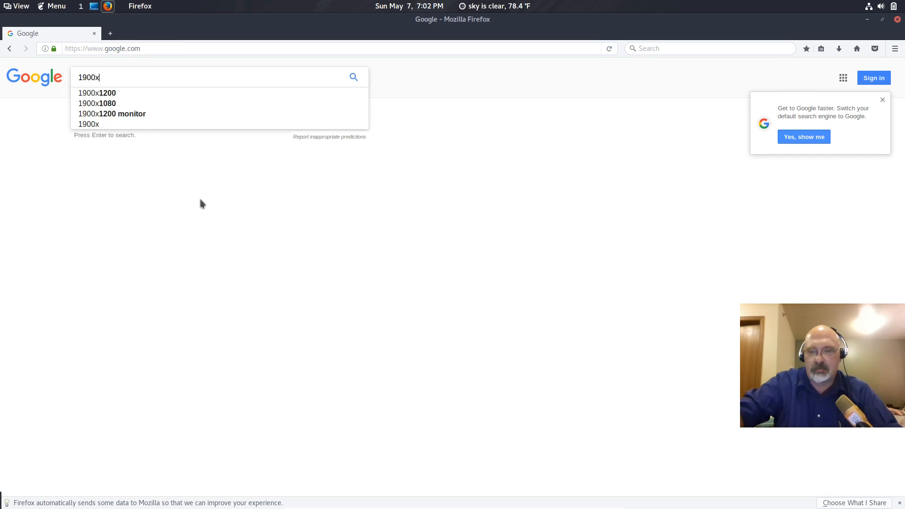
{"action": "type", "text": "1080"}
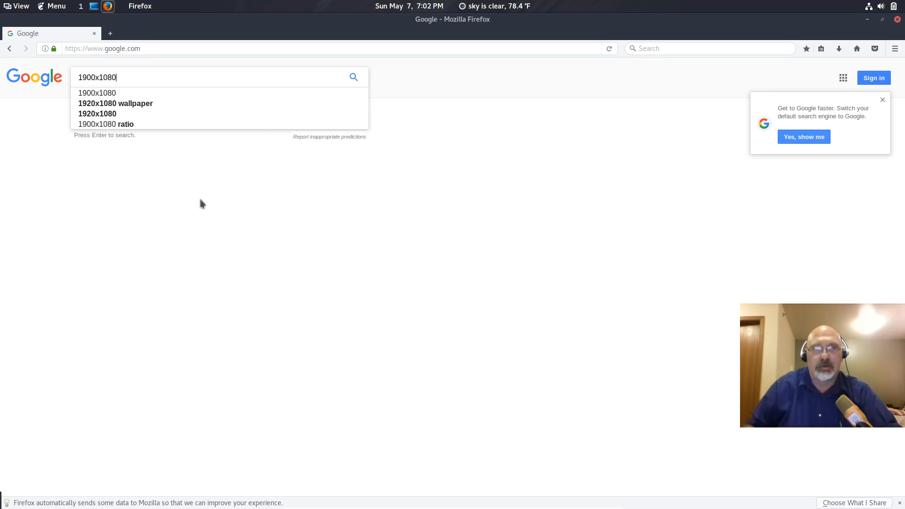
{"action": "key", "text": "Return"}
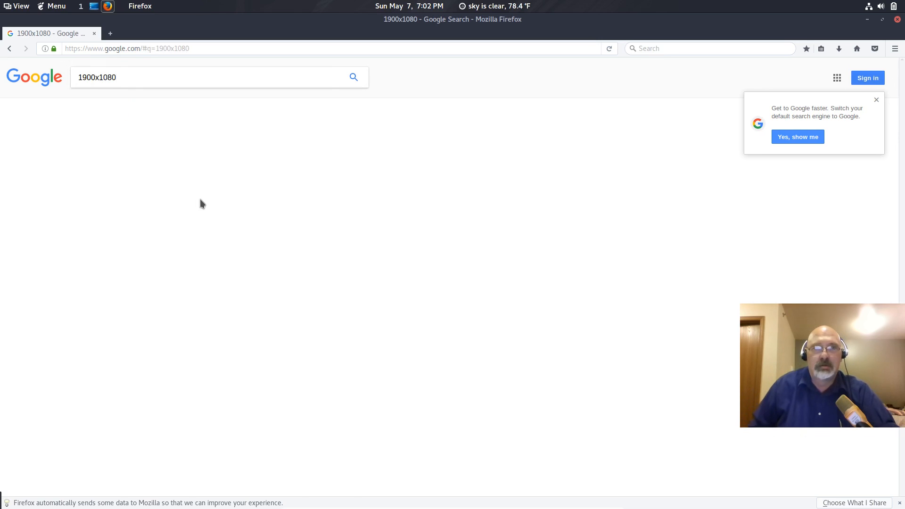
{"action": "left_click", "coordinate": [100, 263]}
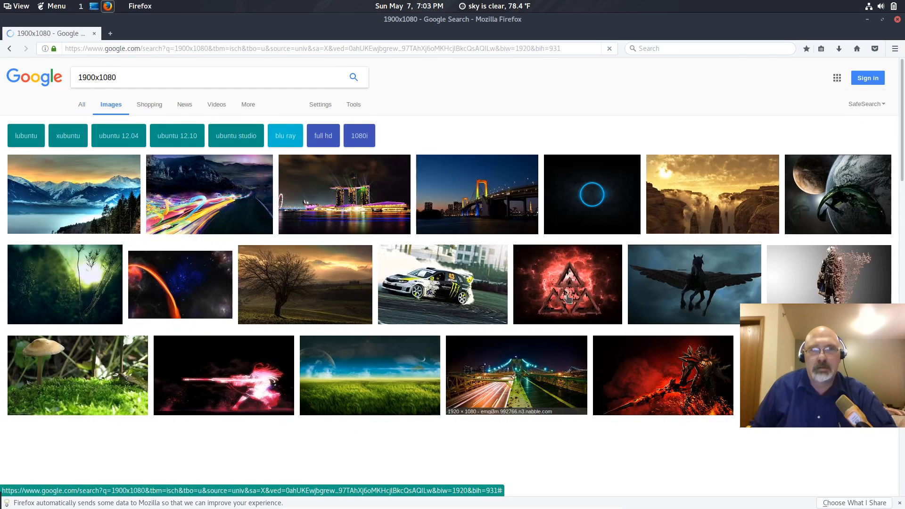
{"action": "scroll", "coordinate": [495, 345], "scroll_direction": "down", "scroll_amount": 3}
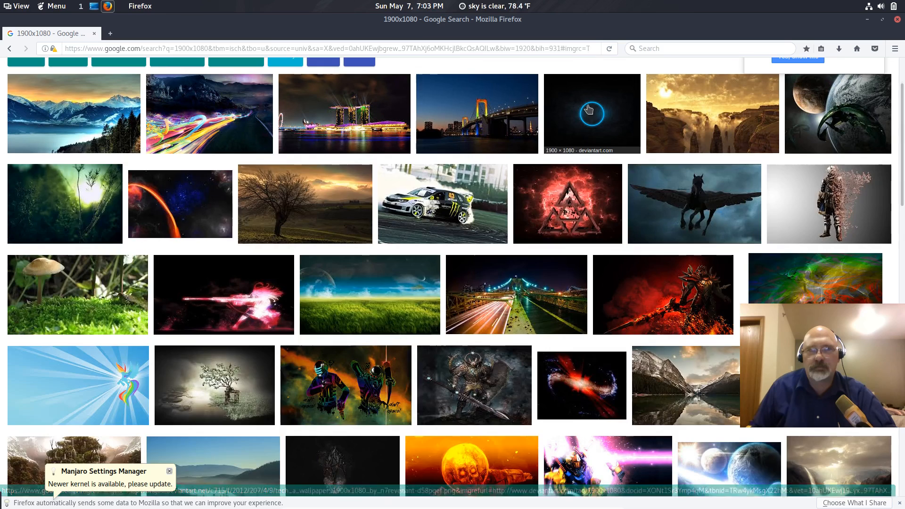
{"action": "left_click", "coordinate": [589, 109]}
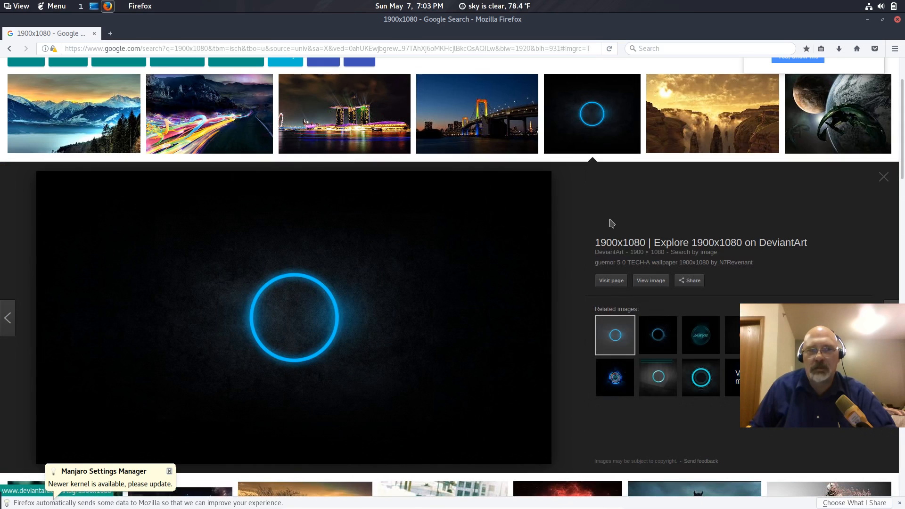
Set the blue ring image as the desktop background with Fill position and a blue color, and close Firefox
{"action": "right_click", "coordinate": [315, 327]}
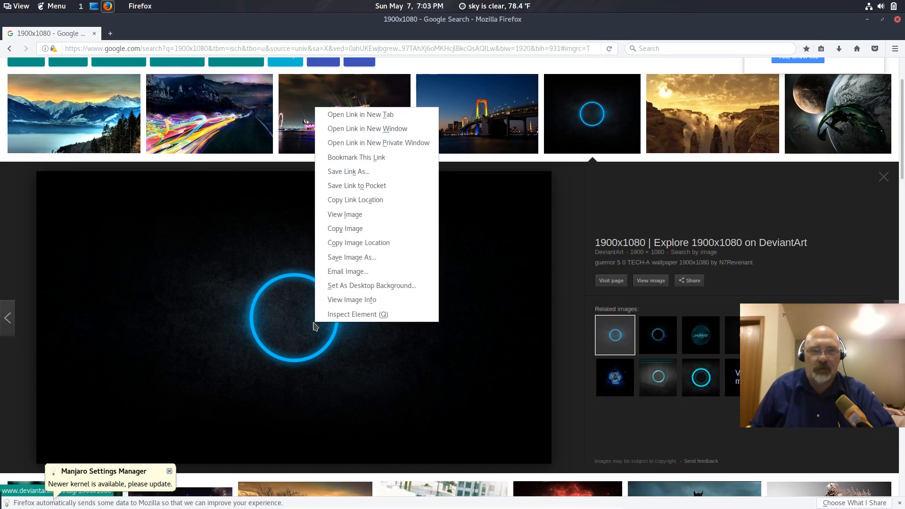
{"action": "left_click", "coordinate": [348, 286]}
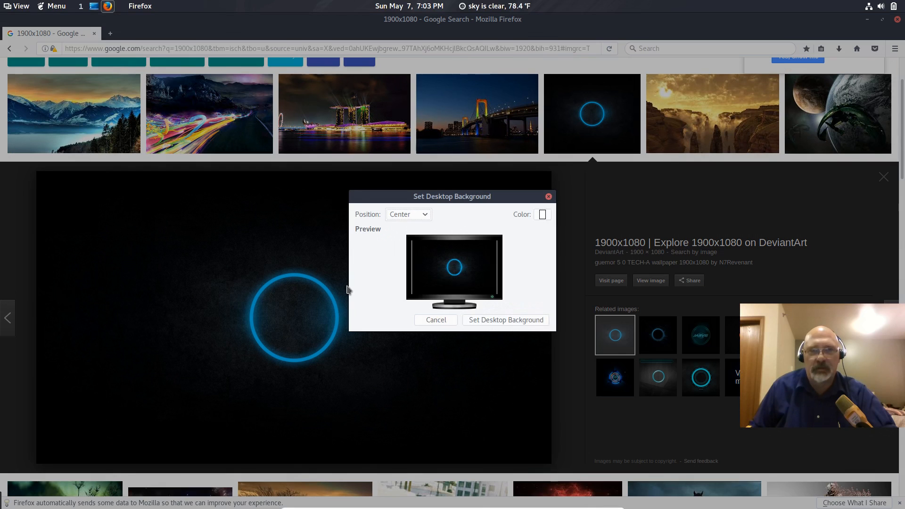
{"action": "left_click", "coordinate": [425, 215]}
{"action": "left_click", "coordinate": [412, 274]}
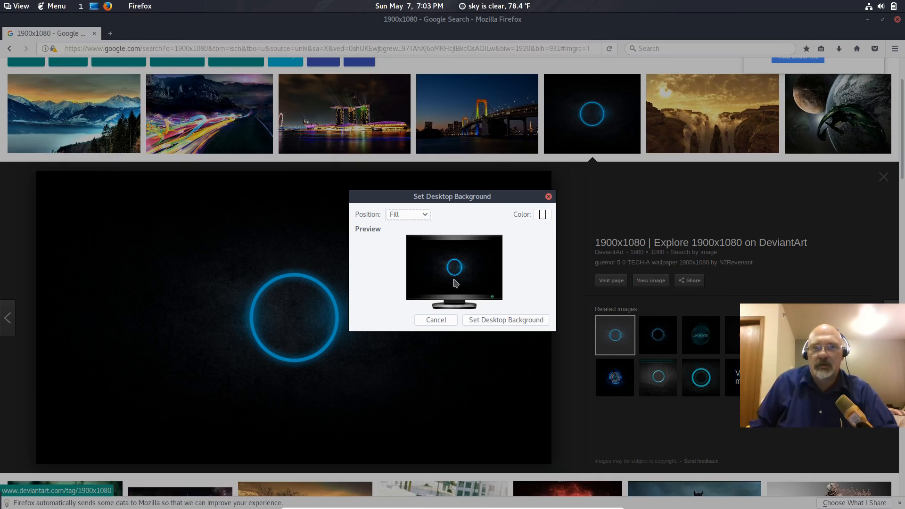
{"action": "left_click", "coordinate": [543, 215]}
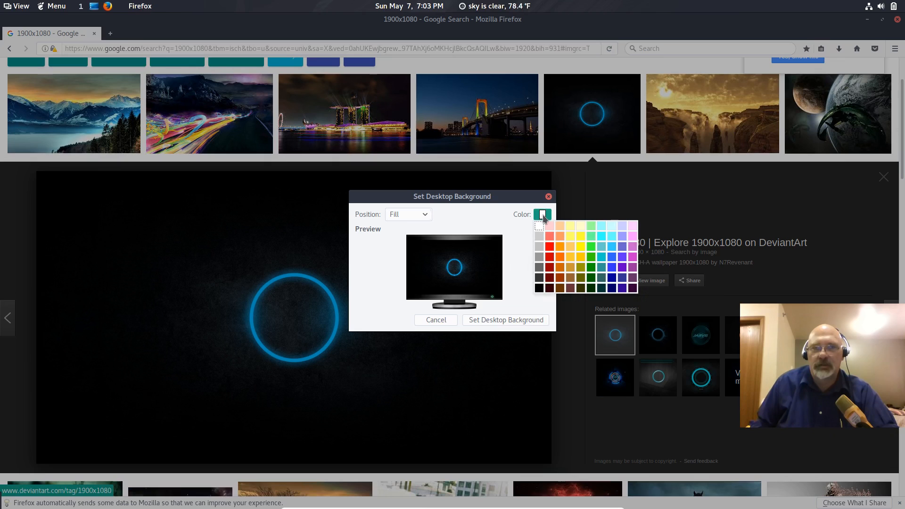
{"action": "left_click", "coordinate": [613, 267]}
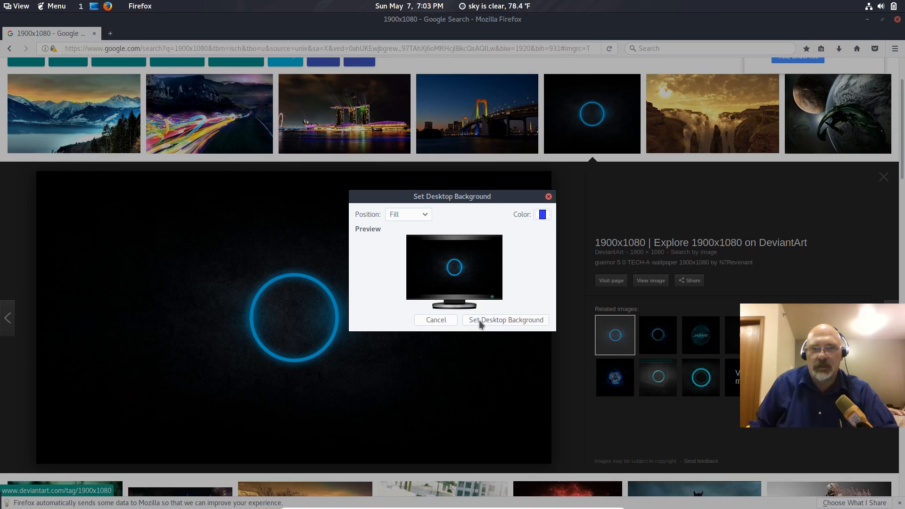
{"action": "left_click", "coordinate": [506, 320]}
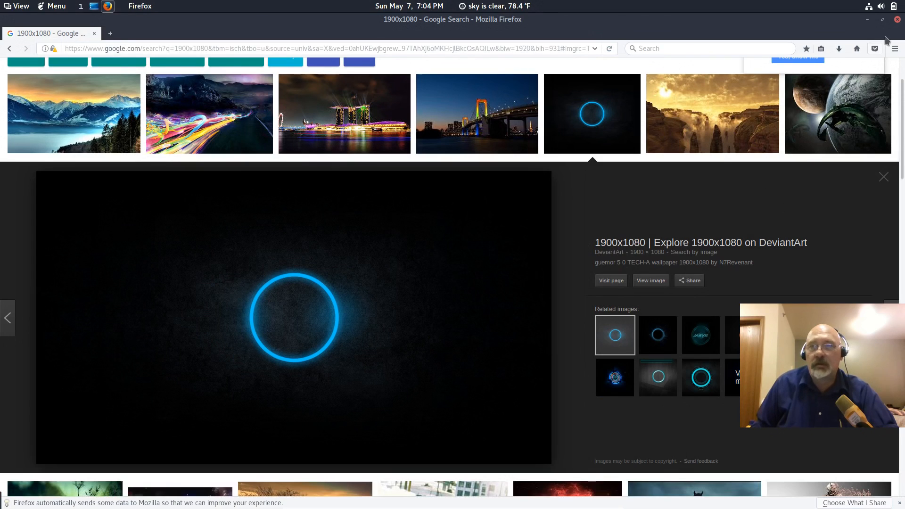
{"action": "left_click", "coordinate": [898, 20]}
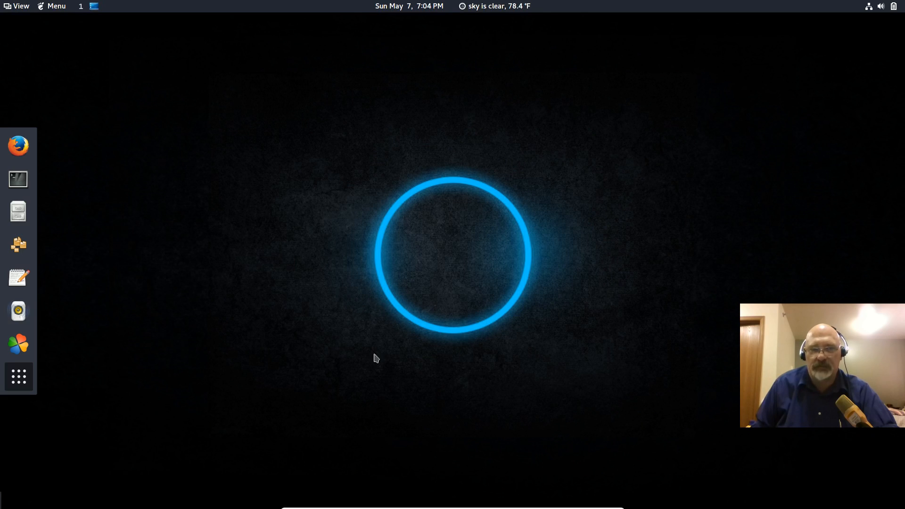
Check the Wallpapers and Pictures choices in the desktop's Background settings, and close the settings without selecting one
{"action": "right_click", "coordinate": [341, 356]}
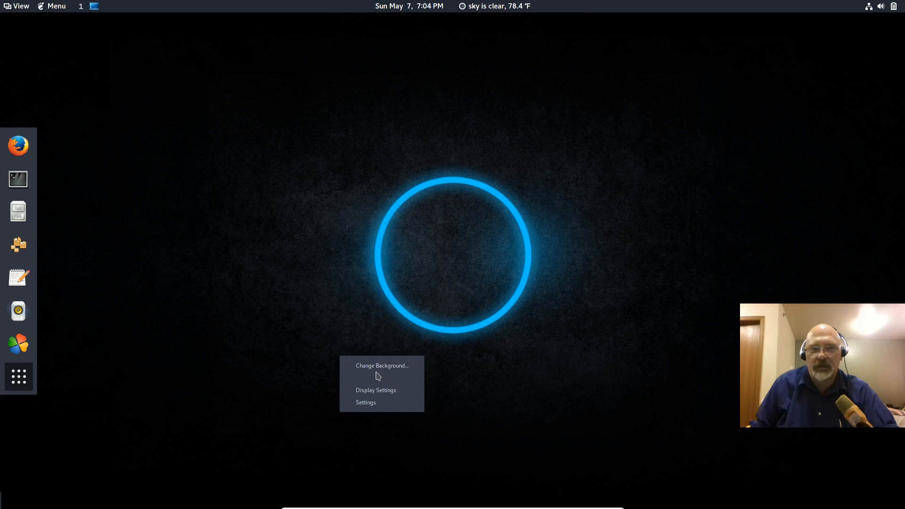
{"action": "left_click", "coordinate": [377, 369]}
{"action": "left_click", "coordinate": [381, 236]}
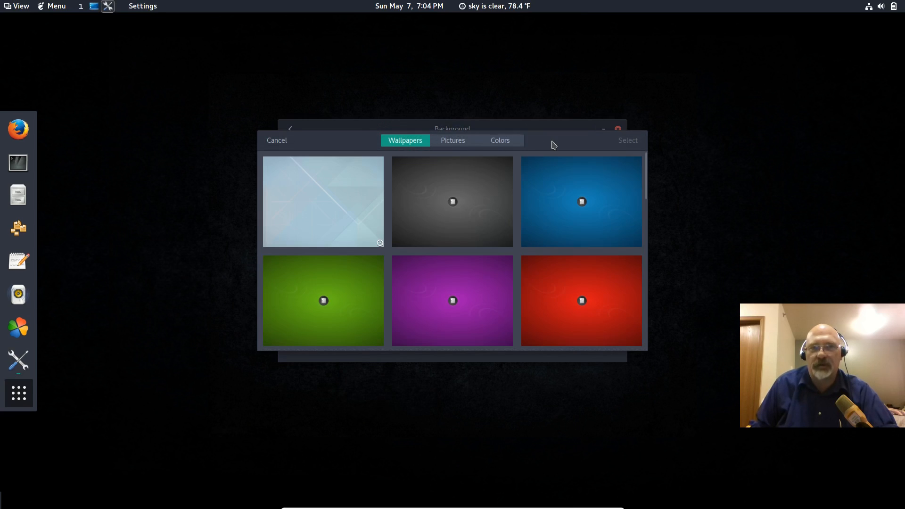
{"action": "left_click", "coordinate": [460, 141]}
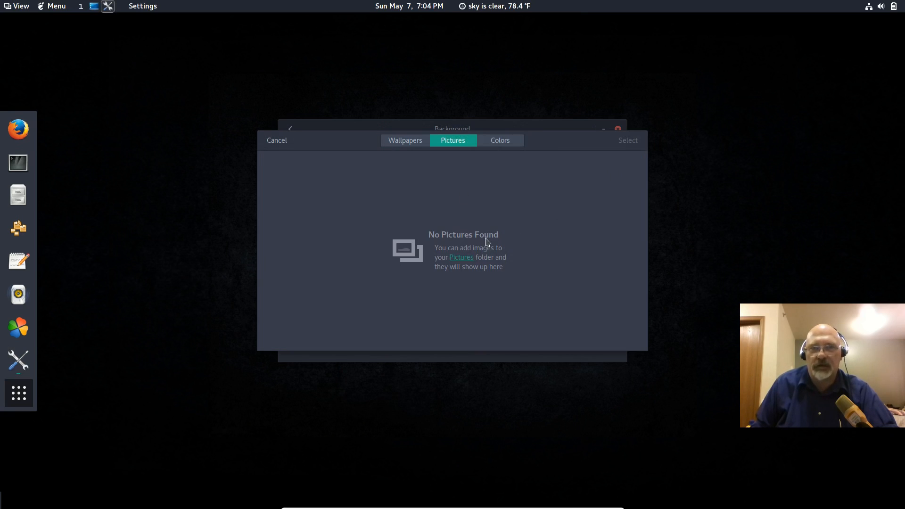
{"action": "left_click", "coordinate": [283, 146]}
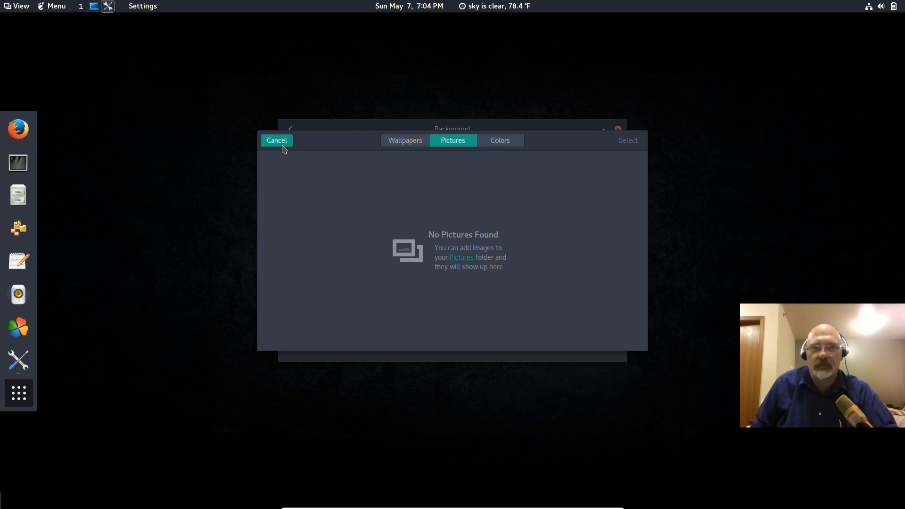
{"action": "left_click", "coordinate": [618, 130]}
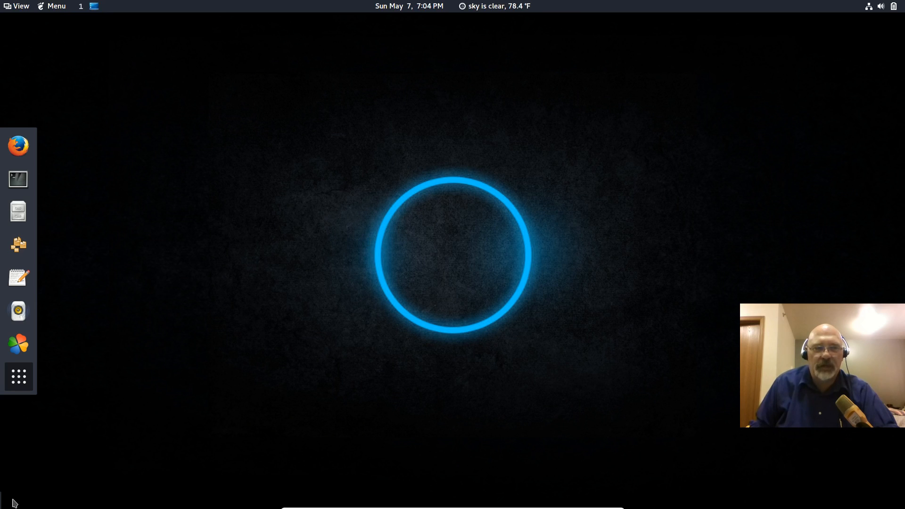
Open the update manager from the system tray, apply the manjaro-system update and authenticate with the account password
{"action": "mouse_move", "coordinate": [1, 498]}
{"action": "left_click", "coordinate": [7, 502]}
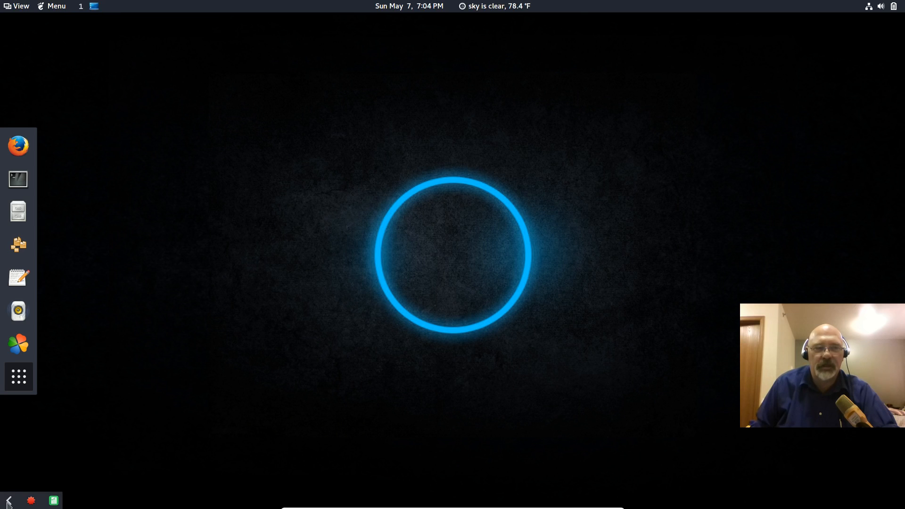
{"action": "left_click", "coordinate": [32, 501]}
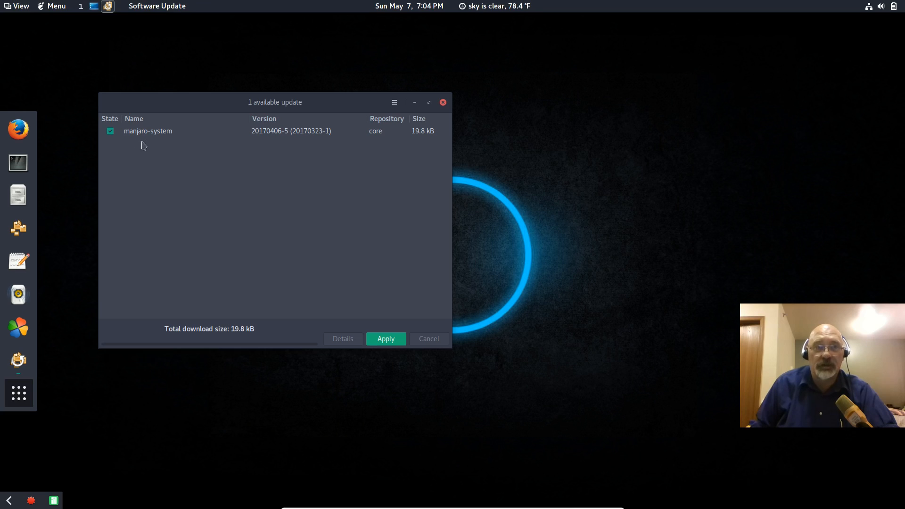
{"action": "left_click", "coordinate": [382, 339]}
{"action": "type", "text": "•••••••••"}
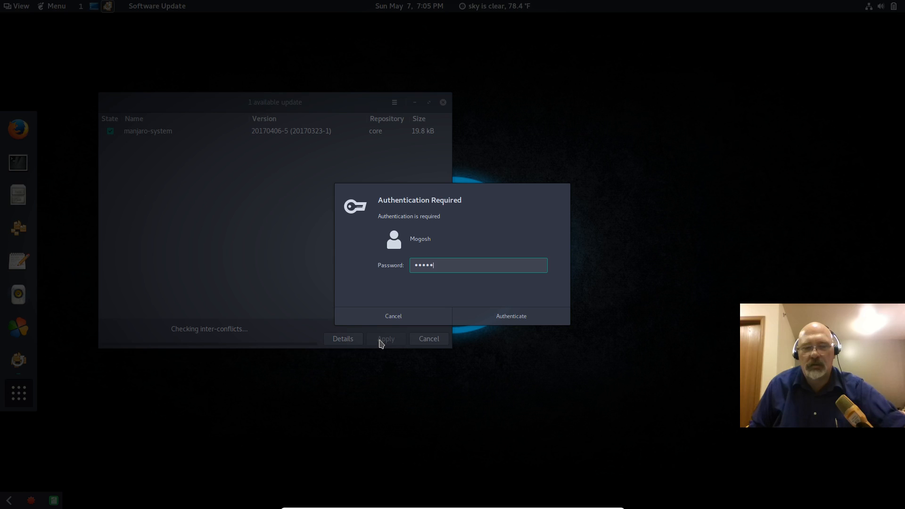
{"action": "type", "text": "•••"}
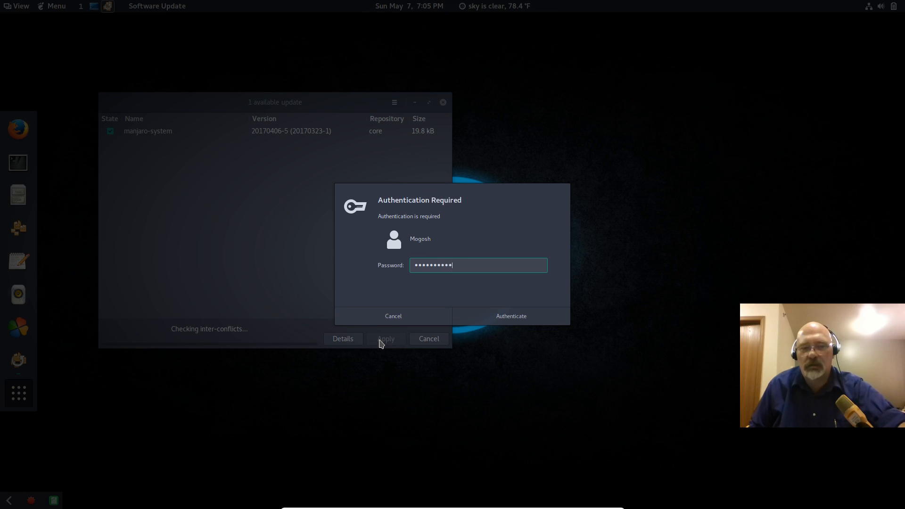
{"action": "left_click", "coordinate": [504, 320]}
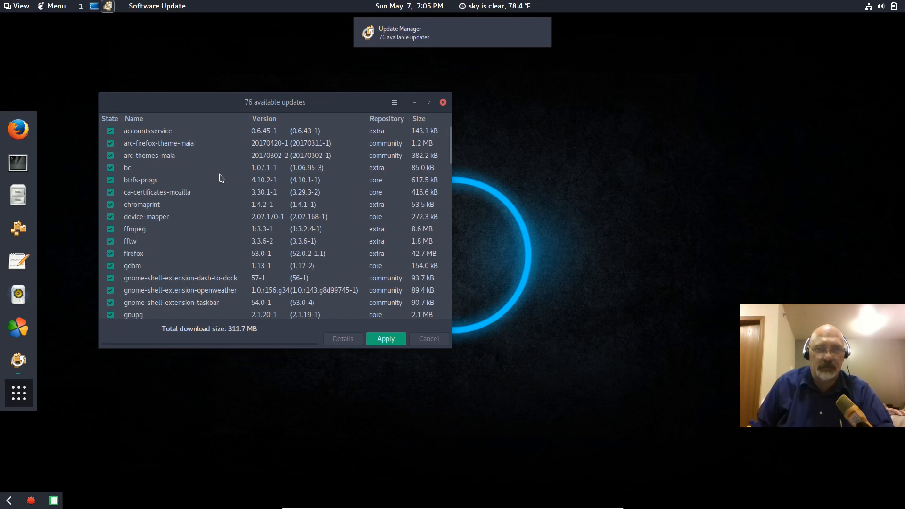
Review the list of available package updates and apply all of them
{"action": "scroll", "coordinate": [334, 213], "scroll_direction": "down", "scroll_amount": 3}
{"action": "scroll", "coordinate": [336, 214], "scroll_direction": "up", "scroll_amount": 3}
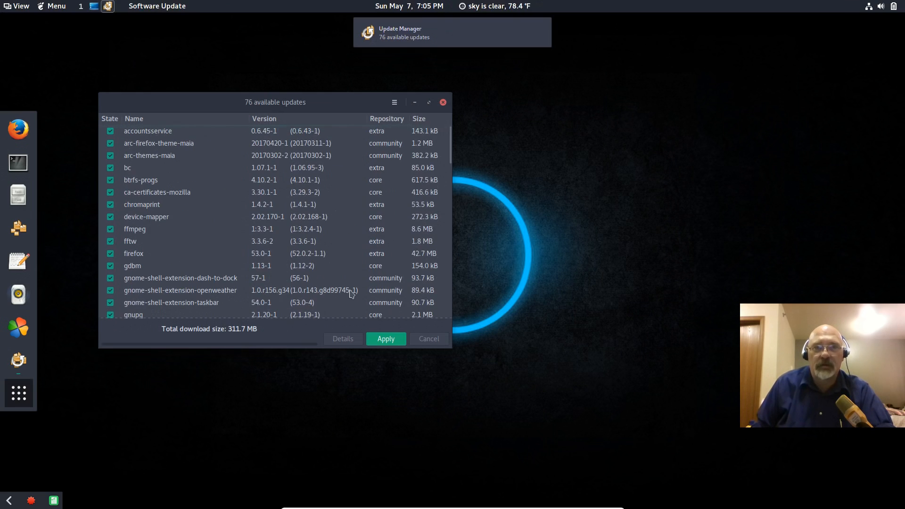
{"action": "left_click", "coordinate": [382, 338]}
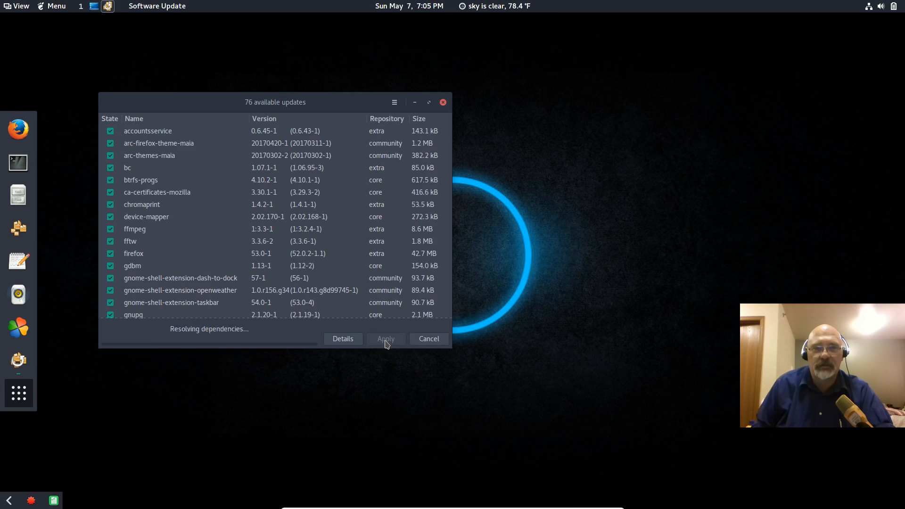
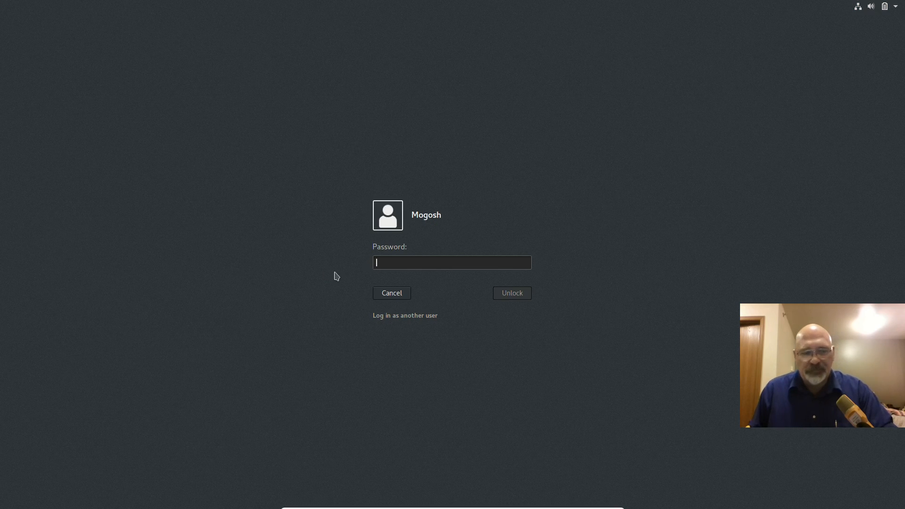
Unlock the session with the account password, follow the update's detailed output to its end and close Software Update
{"action": "type", "text": "•••"}
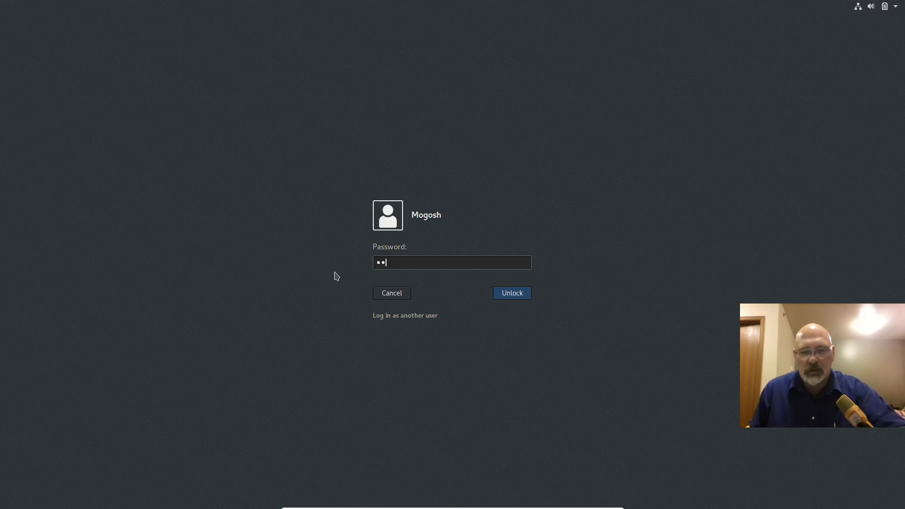
{"action": "type", "text": "•••••••••"}
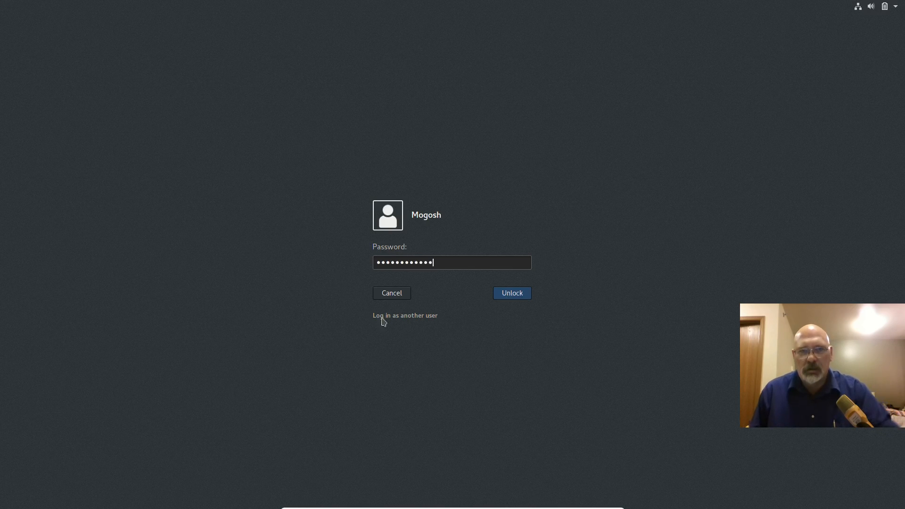
{"action": "left_click", "coordinate": [509, 300]}
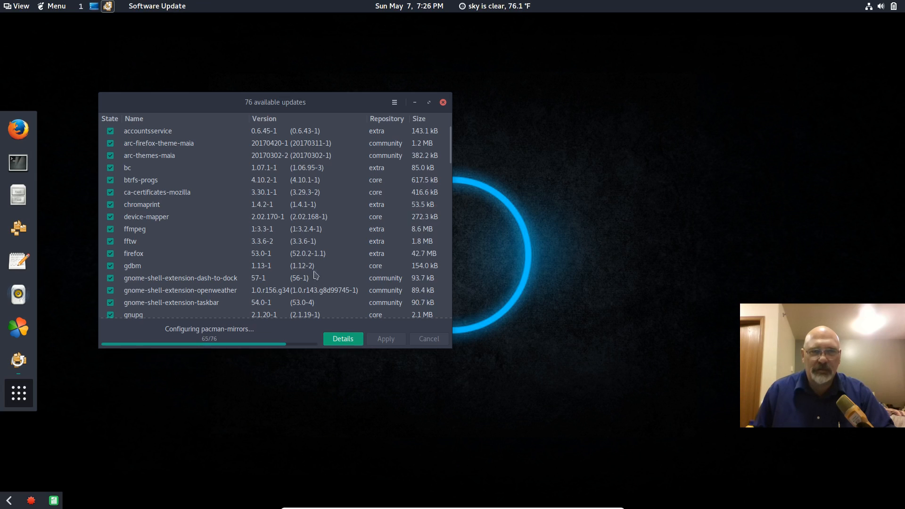
{"action": "left_click", "coordinate": [337, 339]}
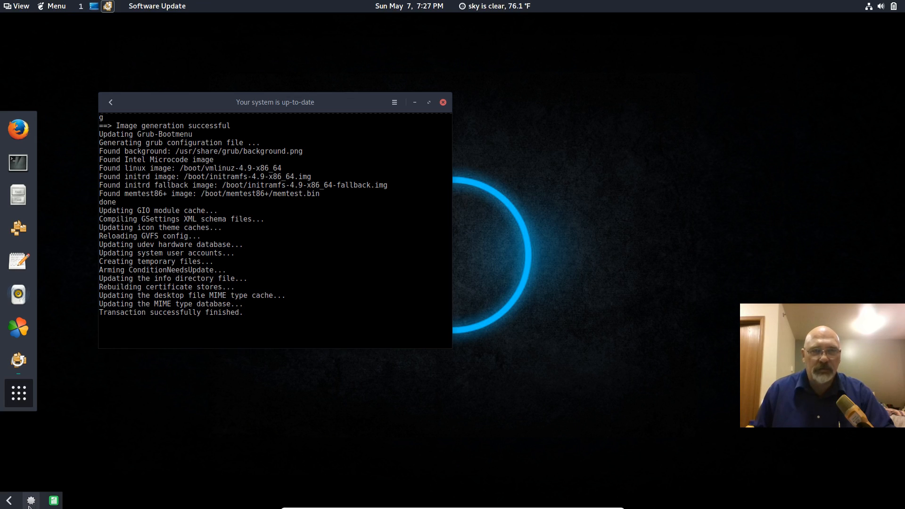
{"action": "left_click", "coordinate": [444, 103]}
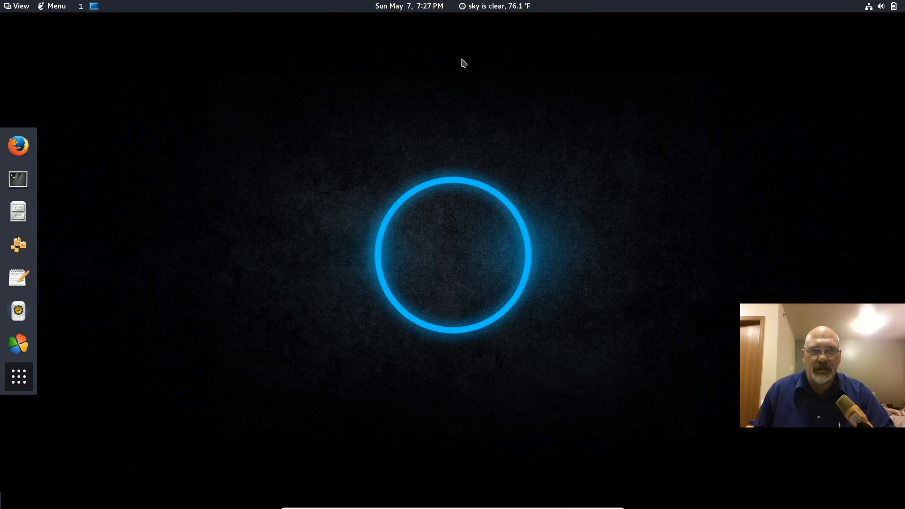
Check the options offered by the update indicator in the system tray
{"action": "mouse_move", "coordinate": [7, 503]}
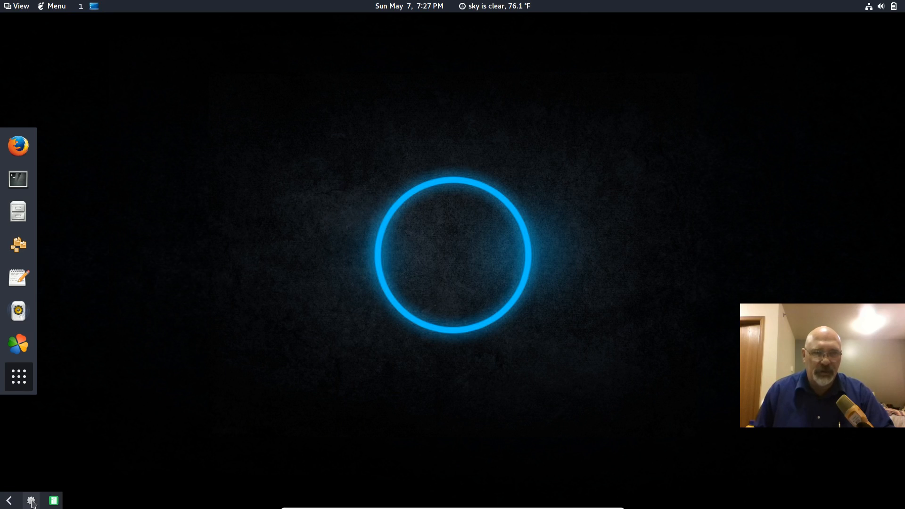
{"action": "left_click", "coordinate": [31, 502]}
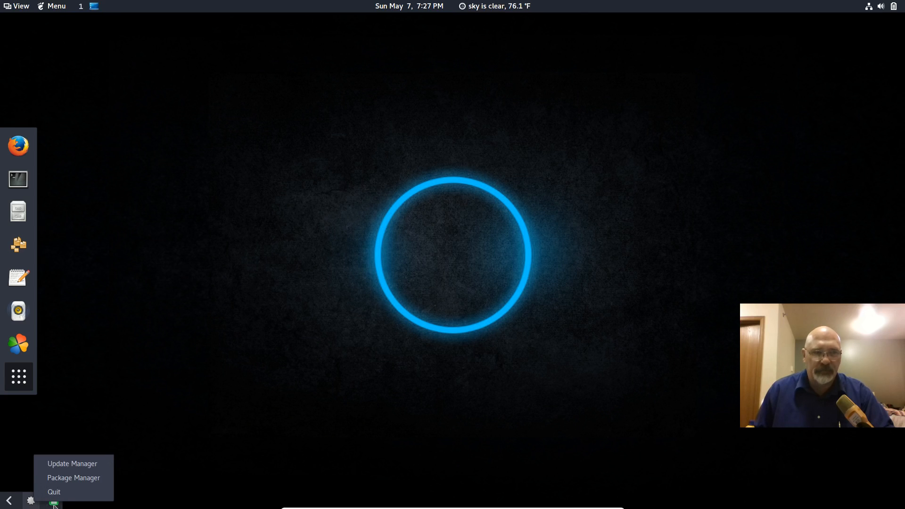
{"action": "left_click", "coordinate": [92, 469]}
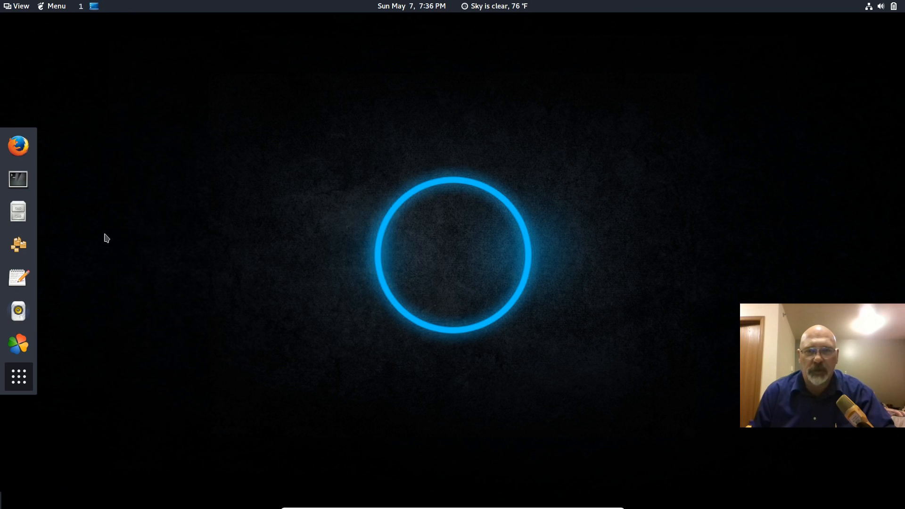
Search for vlc in Add/Remove Software, mark the vlc package from the extra repository for installation and apply the pending operation
{"action": "left_click", "coordinate": [18, 244]}
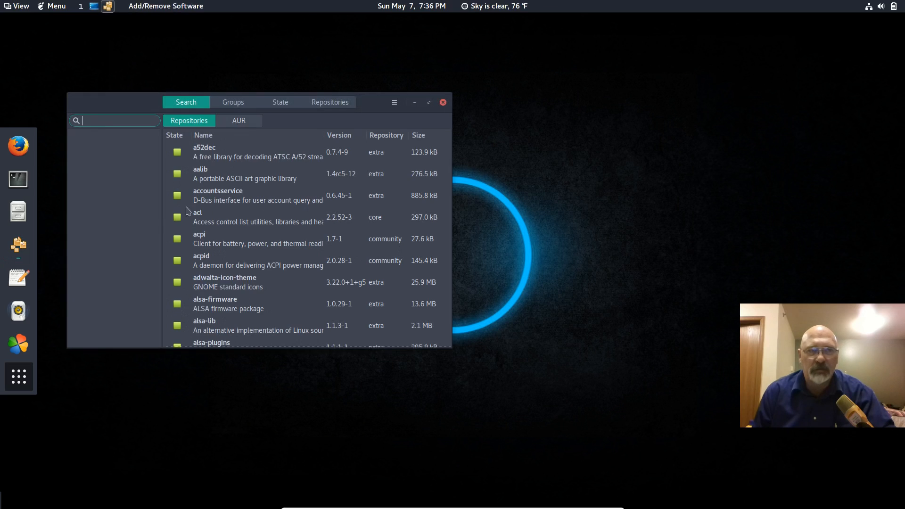
{"action": "type", "text": "vlc"}
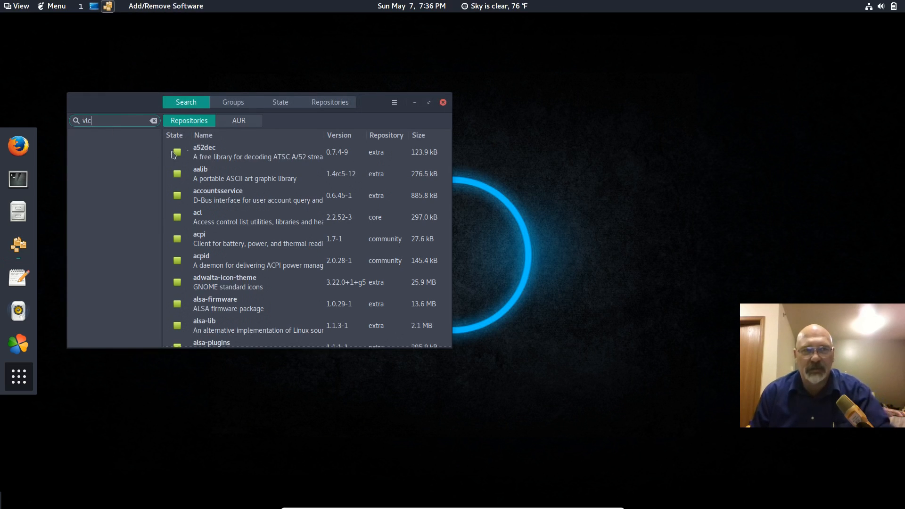
{"action": "key", "text": "Return"}
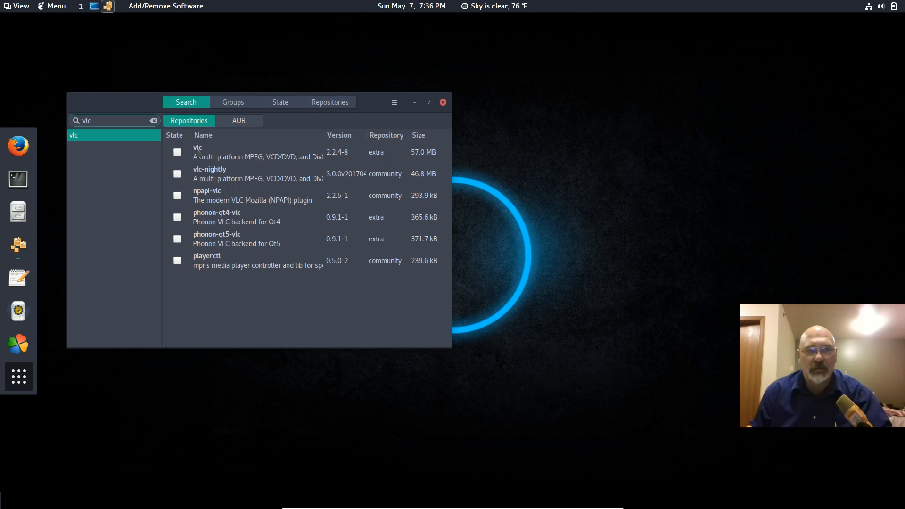
{"action": "left_click", "coordinate": [177, 153]}
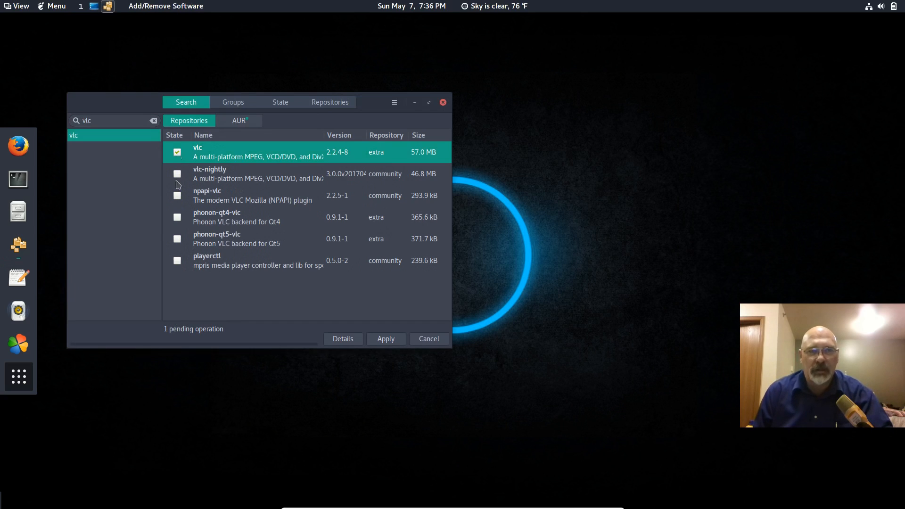
{"action": "left_click", "coordinate": [386, 339]}
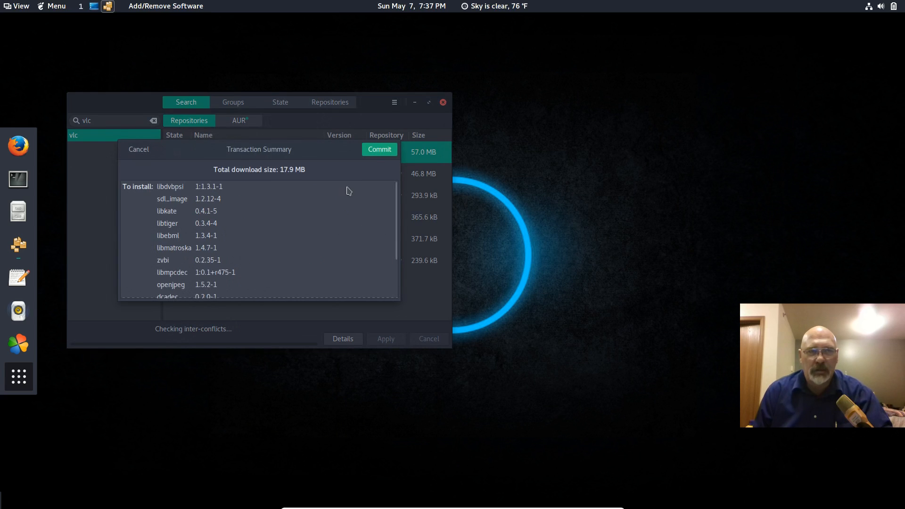
Commit the VLC installation, authenticate with the account password and close Add/Remove Software once the installation has finished
{"action": "left_click", "coordinate": [374, 153]}
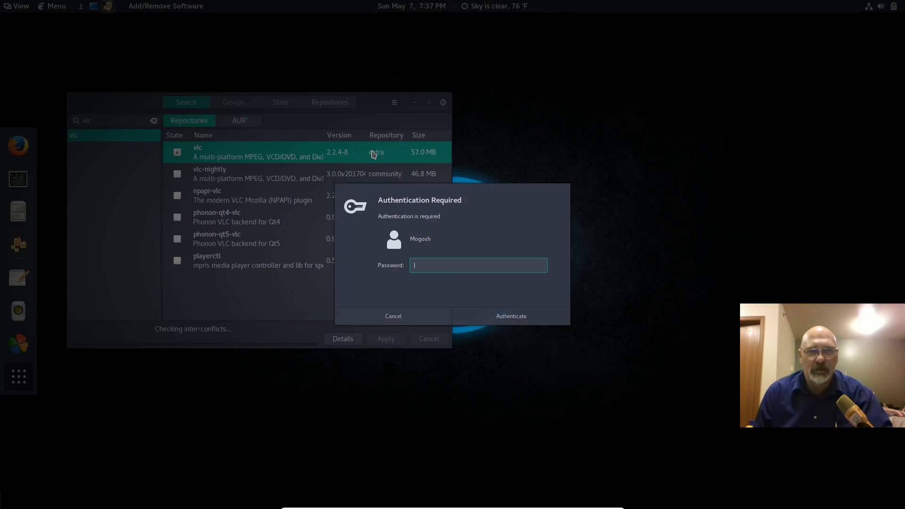
{"action": "type", "text": "••"}
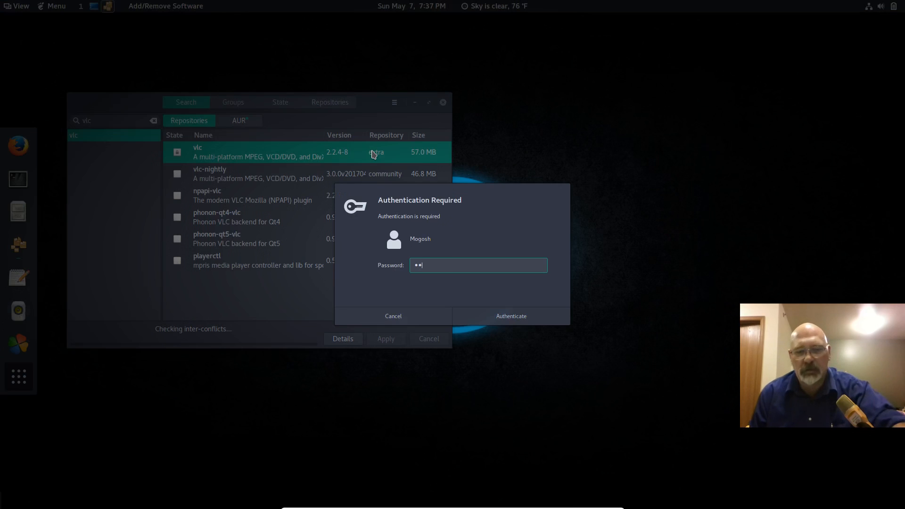
{"action": "type", "text": "••••"}
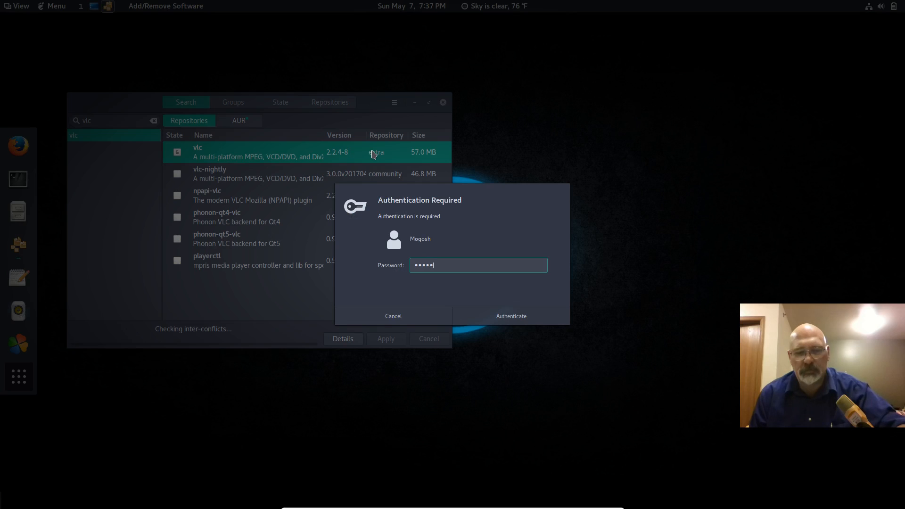
{"action": "type", "text": "••••••"}
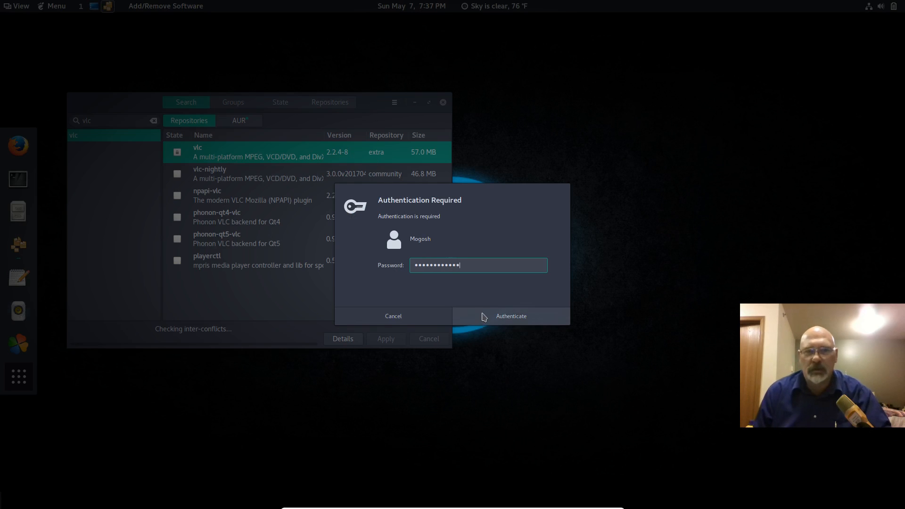
{"action": "left_click", "coordinate": [482, 316]}
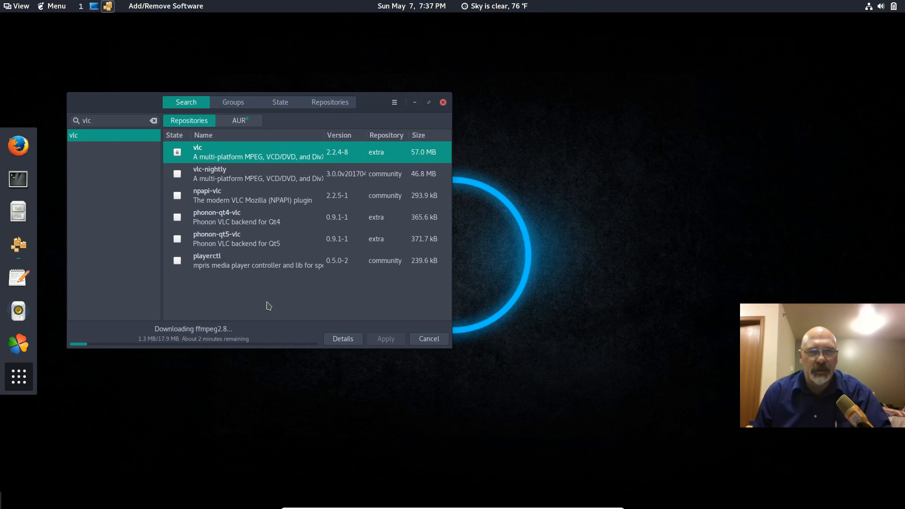
{"action": "left_click", "coordinate": [7, 501]}
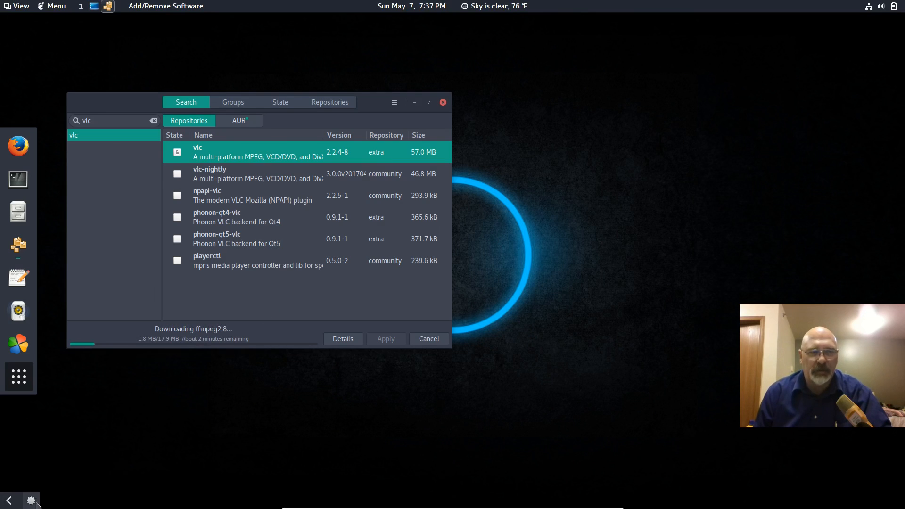
{"action": "left_click", "coordinate": [7, 501]}
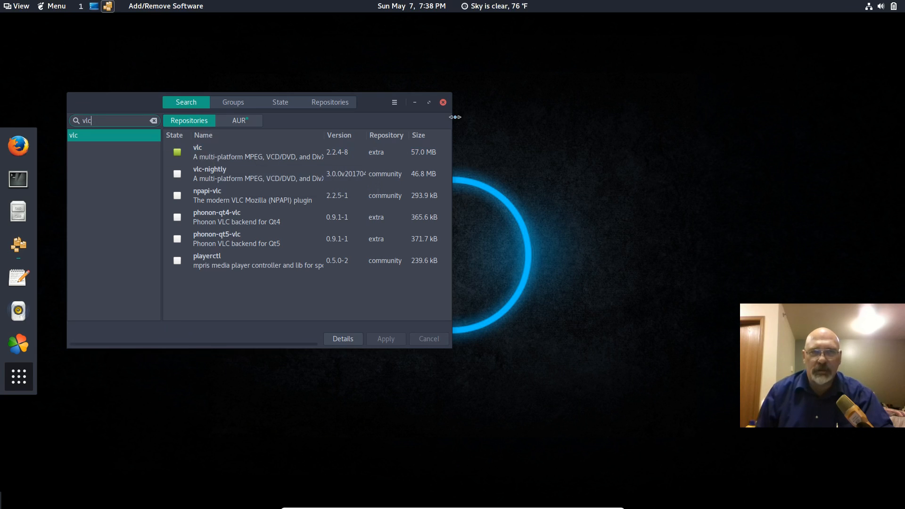
{"action": "left_click", "coordinate": [443, 103]}
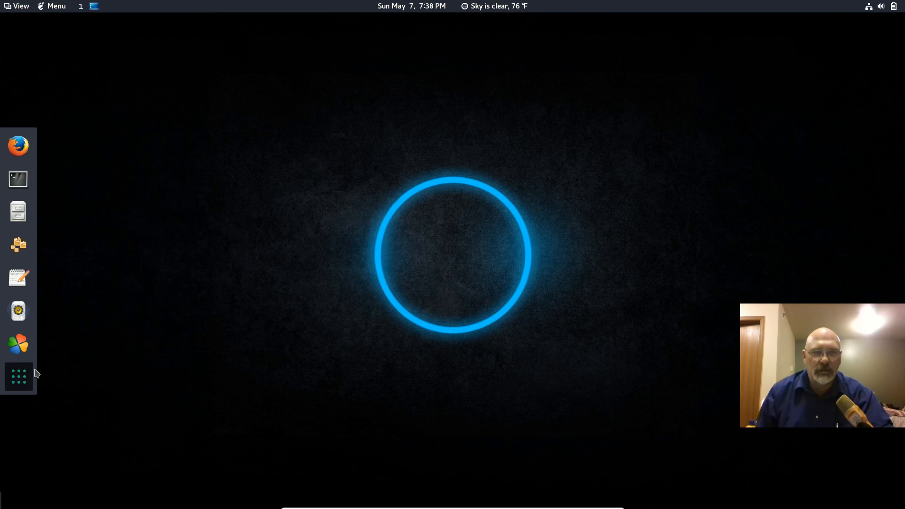
Look through all installed applications for VLC media player and open the default applications in the Details section of Settings
{"action": "left_click", "coordinate": [23, 381]}
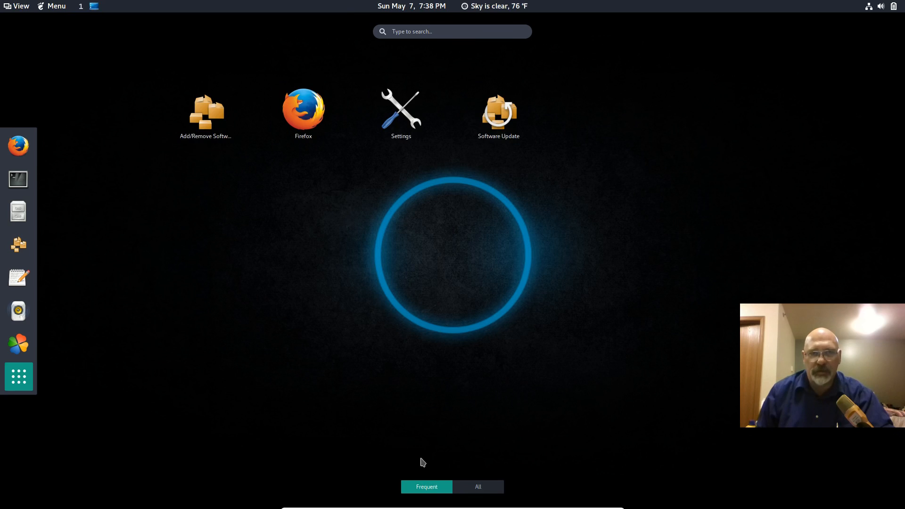
{"action": "left_click", "coordinate": [478, 488]}
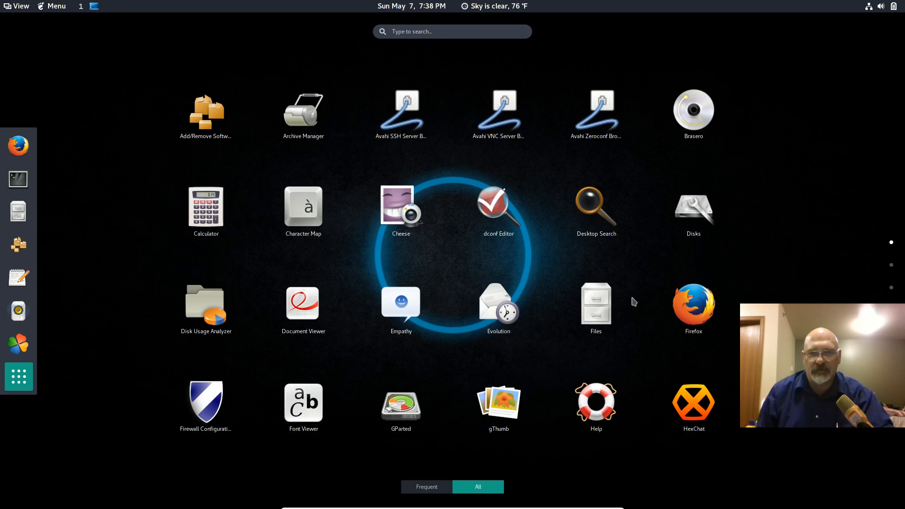
{"action": "scroll", "coordinate": [635, 302], "scroll_direction": "down", "scroll_amount": 1}
{"action": "scroll", "coordinate": [634, 302], "scroll_direction": "down", "scroll_amount": 1}
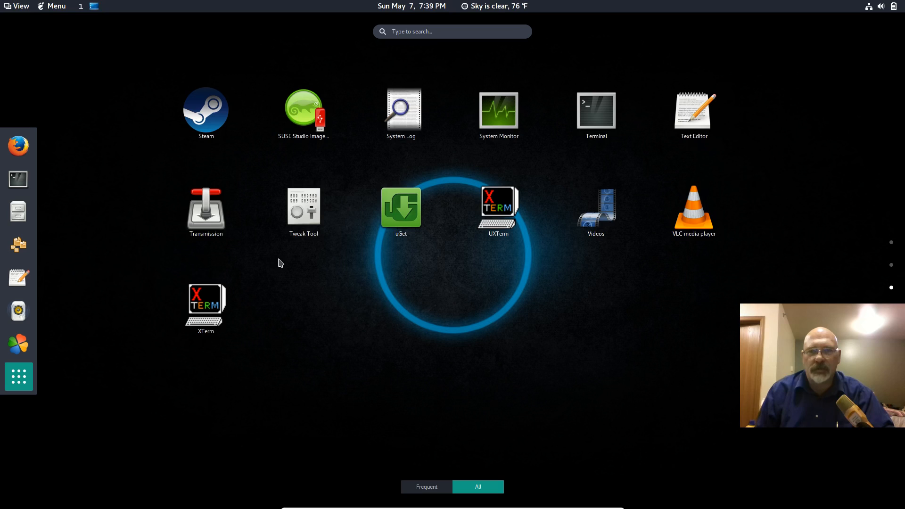
{"action": "scroll", "coordinate": [271, 265], "scroll_direction": "up", "scroll_amount": 1}
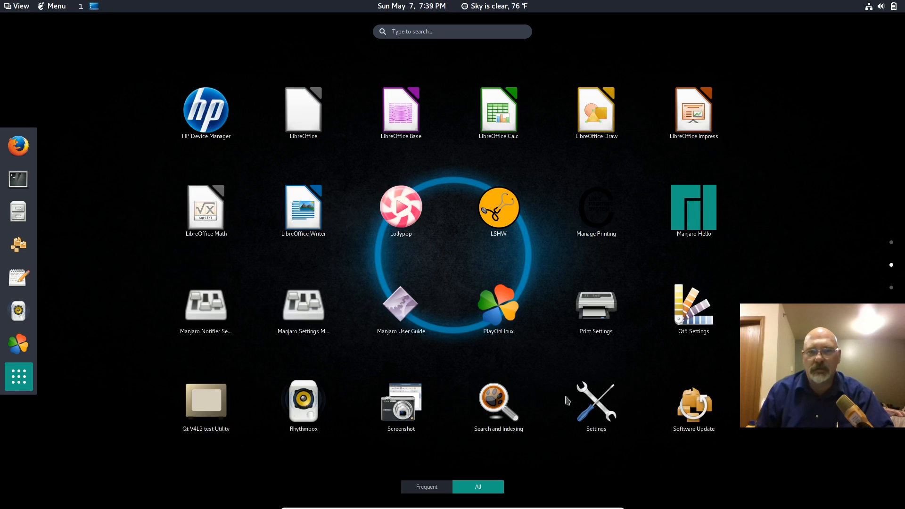
{"action": "left_click", "coordinate": [613, 404]}
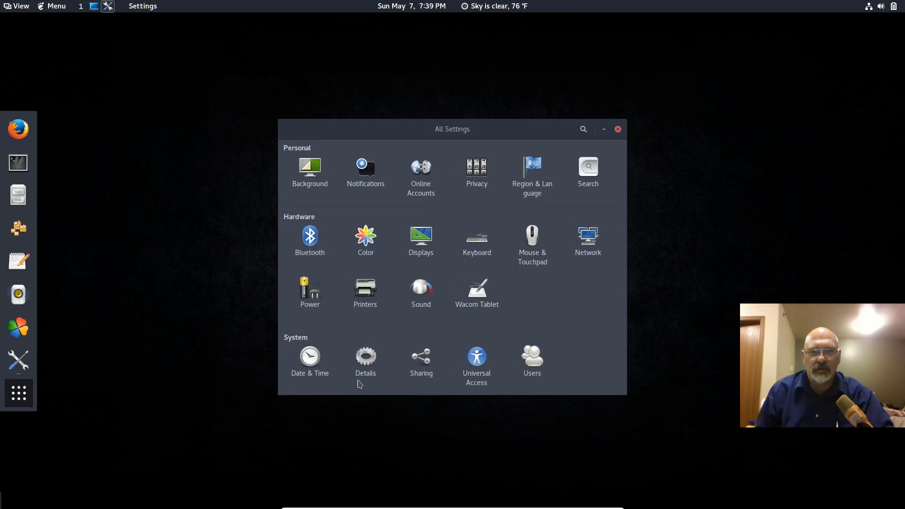
{"action": "left_click", "coordinate": [366, 364]}
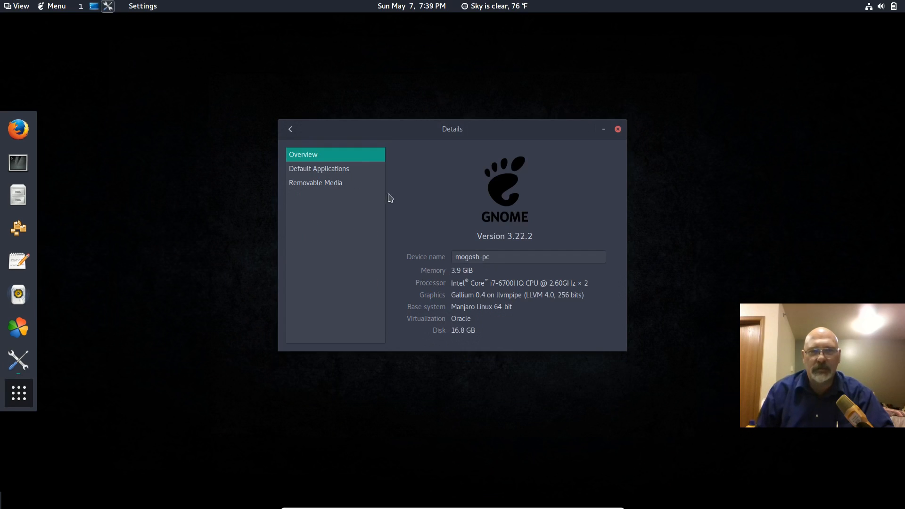
{"action": "left_click", "coordinate": [332, 171]}
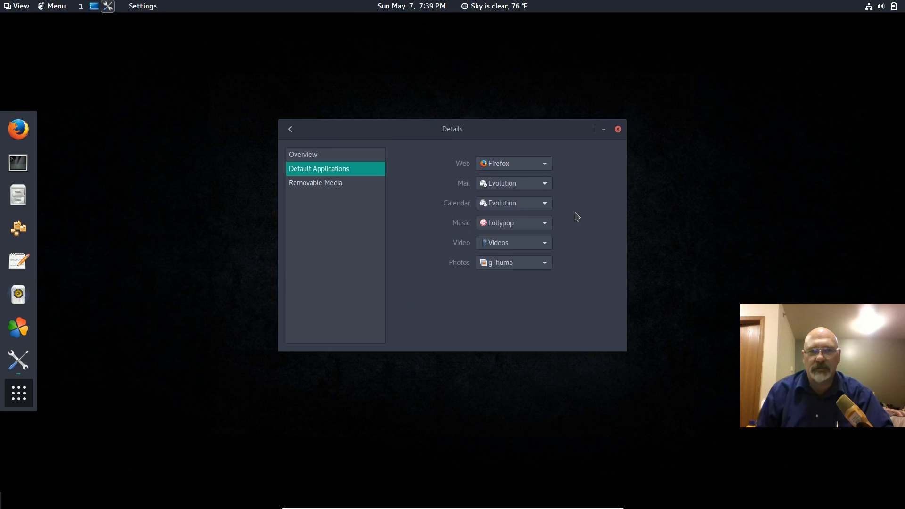
Set Rhythmbox as the default music application and VLC media player as the default video application, and close Settings
{"action": "left_click", "coordinate": [546, 228]}
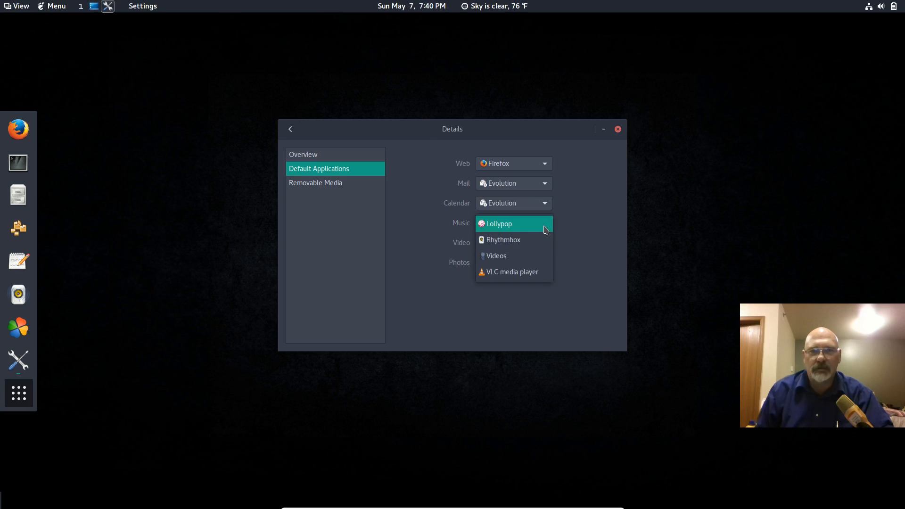
{"action": "left_click", "coordinate": [528, 245]}
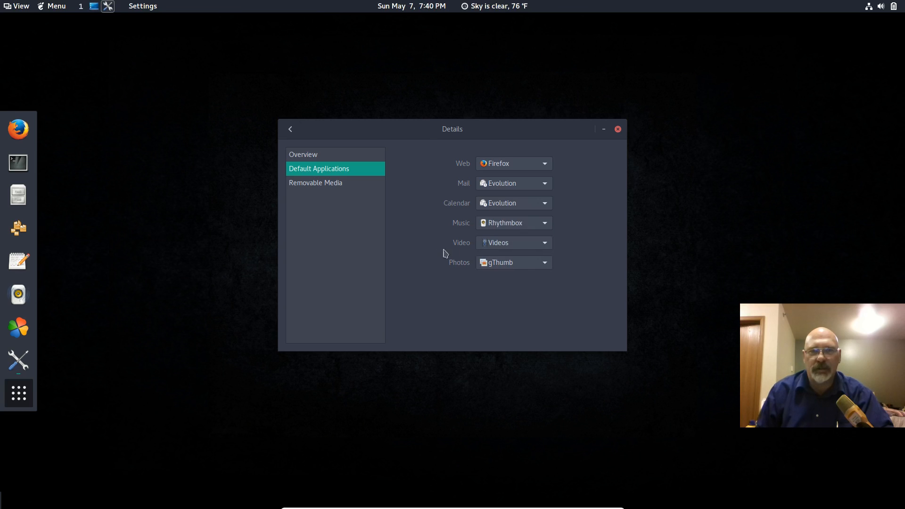
{"action": "left_click", "coordinate": [545, 243]}
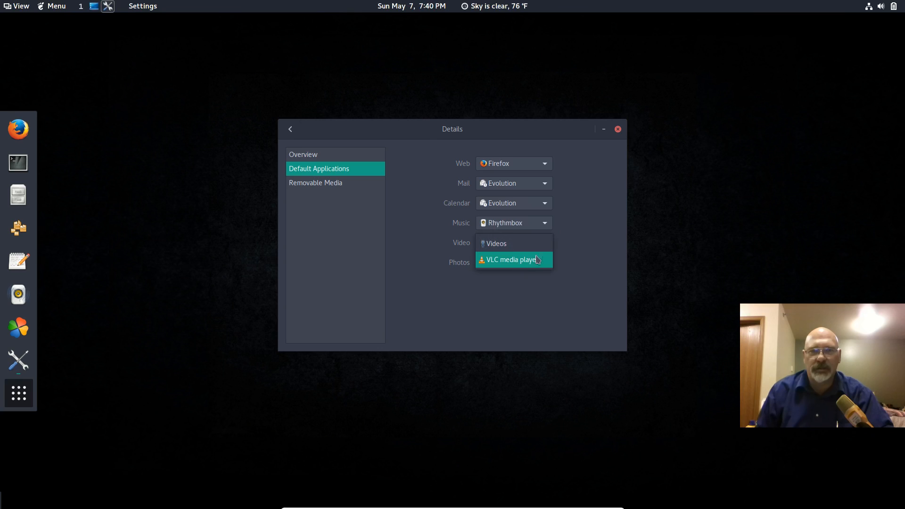
{"action": "left_click", "coordinate": [538, 259]}
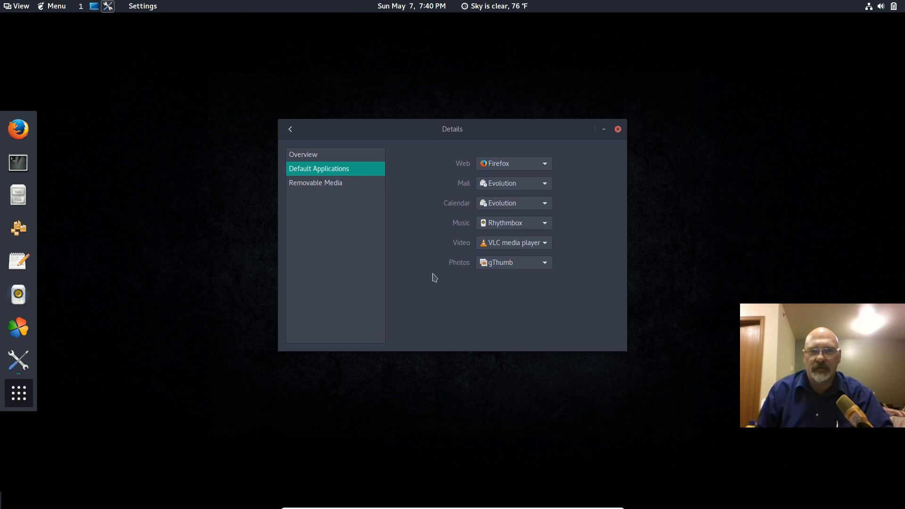
{"action": "left_click", "coordinate": [618, 130]}
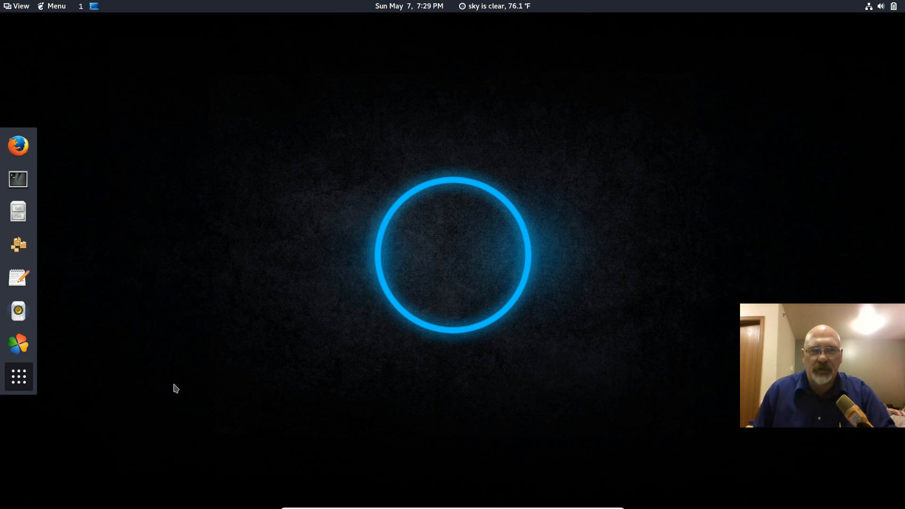
Search the applications for "lock", open the Privacy settings, turn off Automatic Screen Lock and close Settings
{"action": "left_click", "coordinate": [19, 377]}
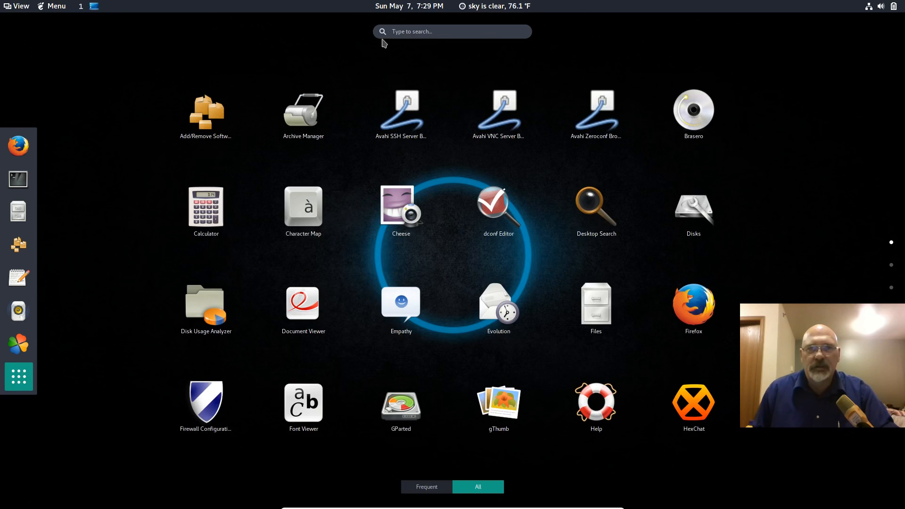
{"action": "left_click", "coordinate": [397, 32]}
{"action": "type", "text": "lock"}
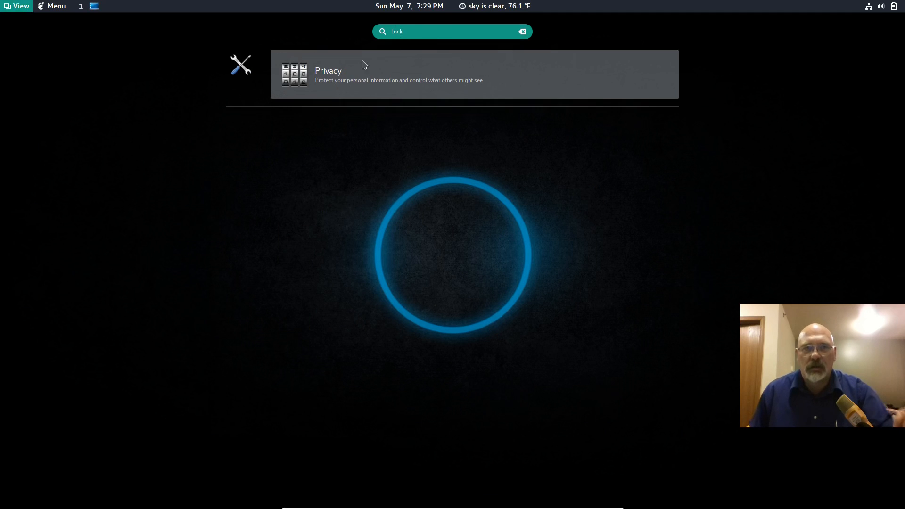
{"action": "left_click", "coordinate": [299, 72]}
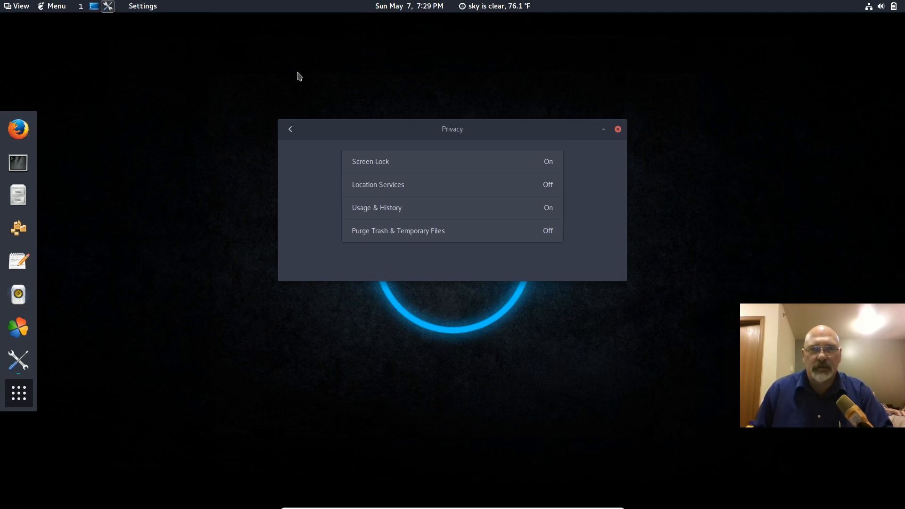
{"action": "left_click", "coordinate": [548, 168]}
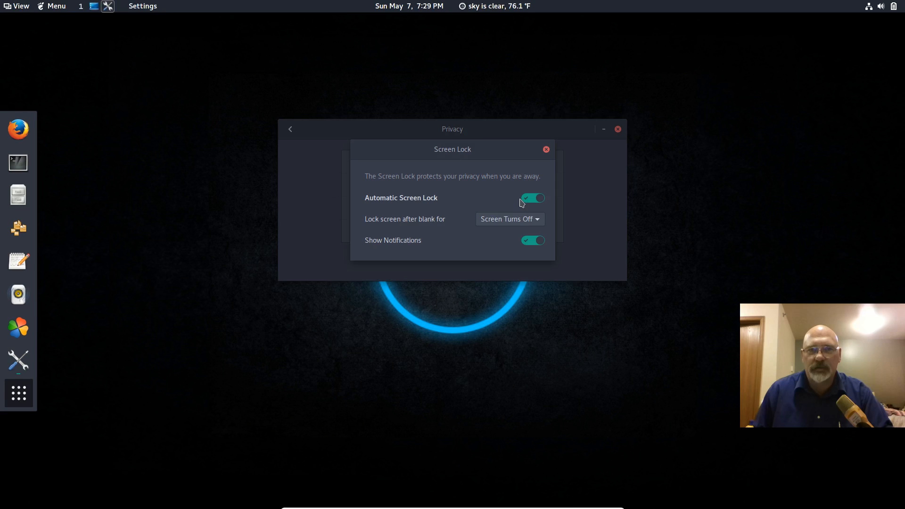
{"action": "left_click", "coordinate": [529, 203]}
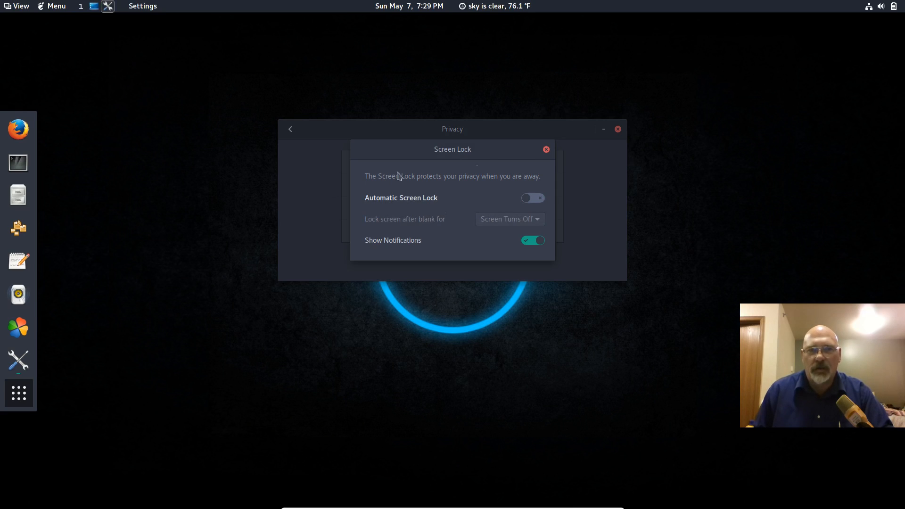
{"action": "left_click", "coordinate": [547, 150]}
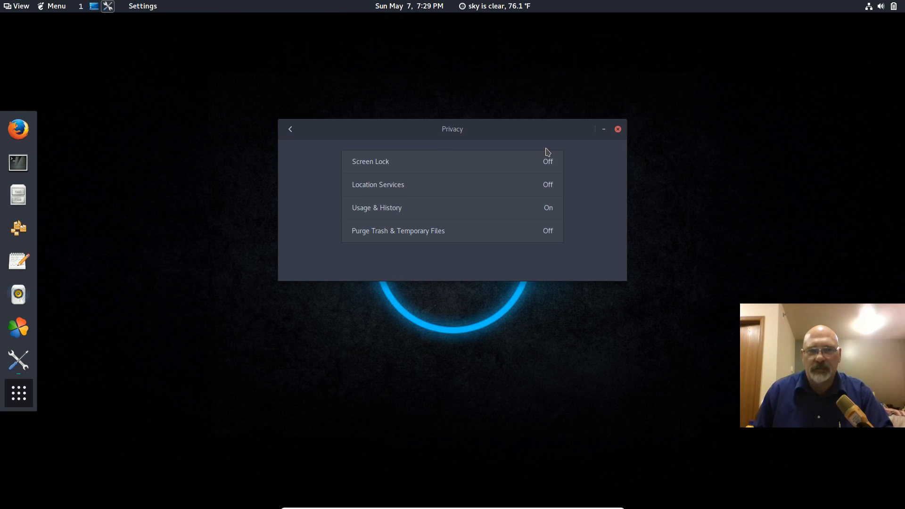
{"action": "left_click", "coordinate": [618, 130]}
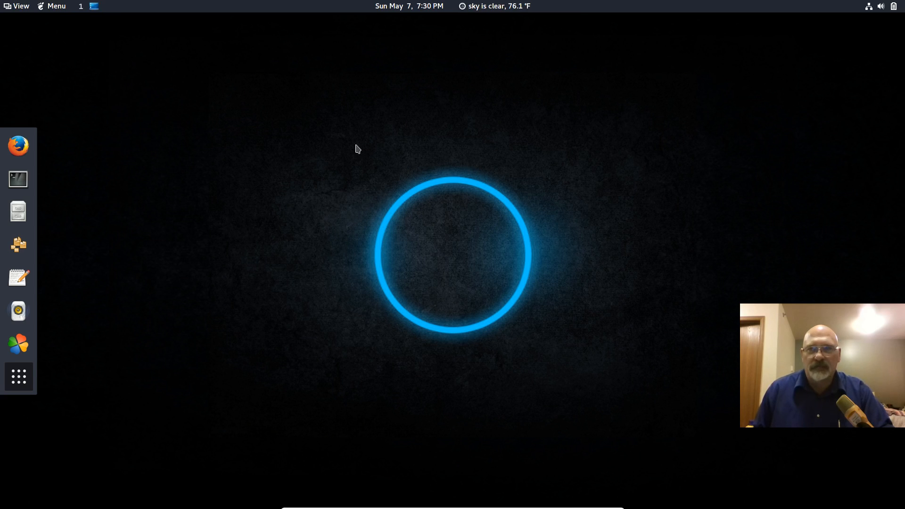
Check the options in the system status menu, close it and power off the Manjaro system
{"action": "left_click", "coordinate": [881, 6]}
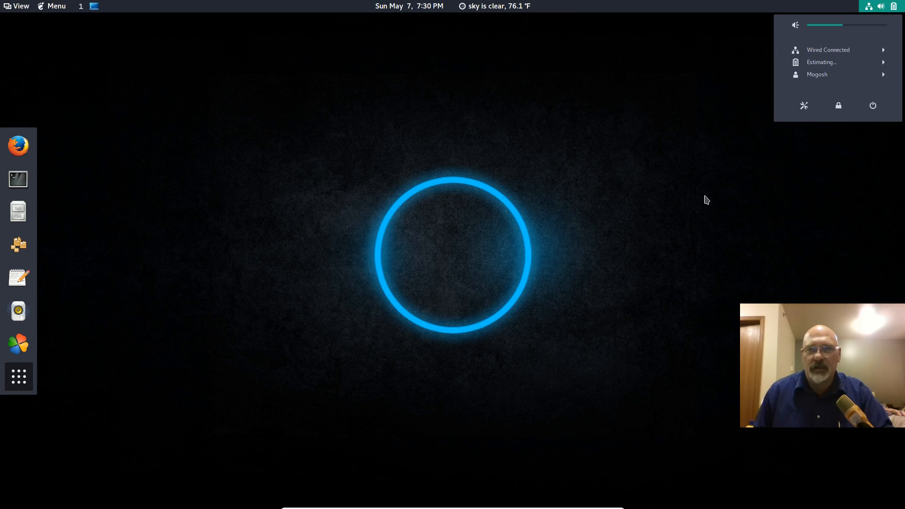
{"action": "left_click", "coordinate": [706, 197]}
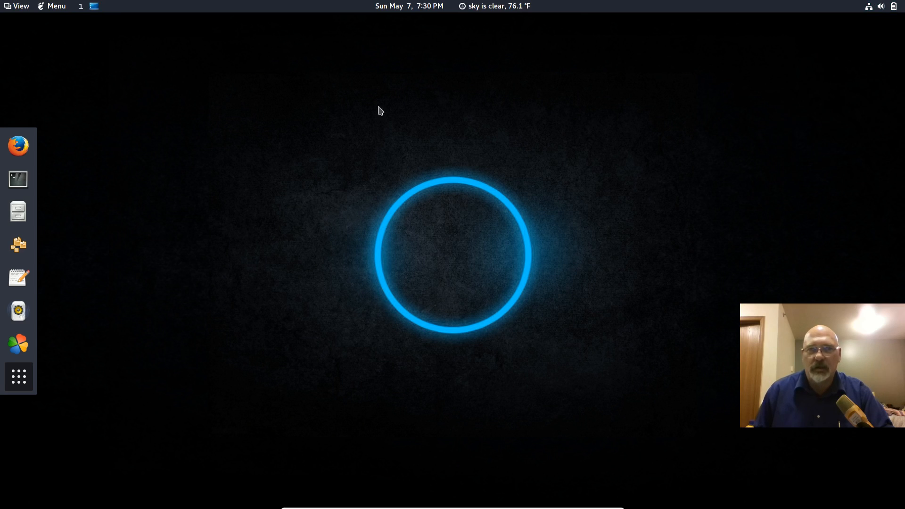
{"action": "left_click", "coordinate": [52, 9]}
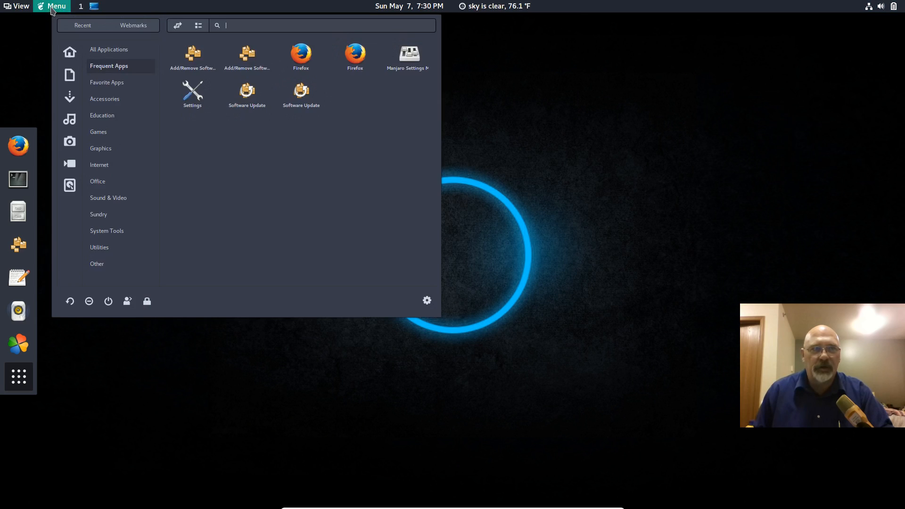
{"action": "left_click", "coordinate": [109, 307]}
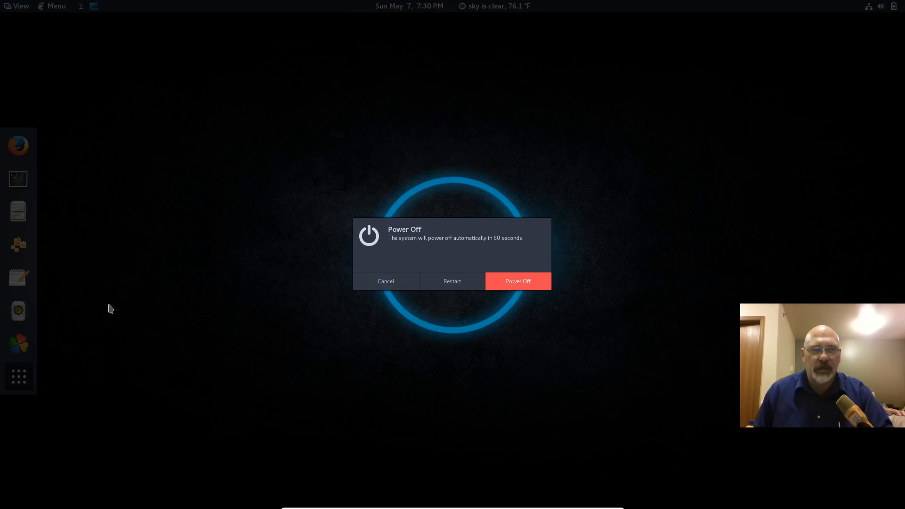
{"action": "left_click", "coordinate": [523, 286]}
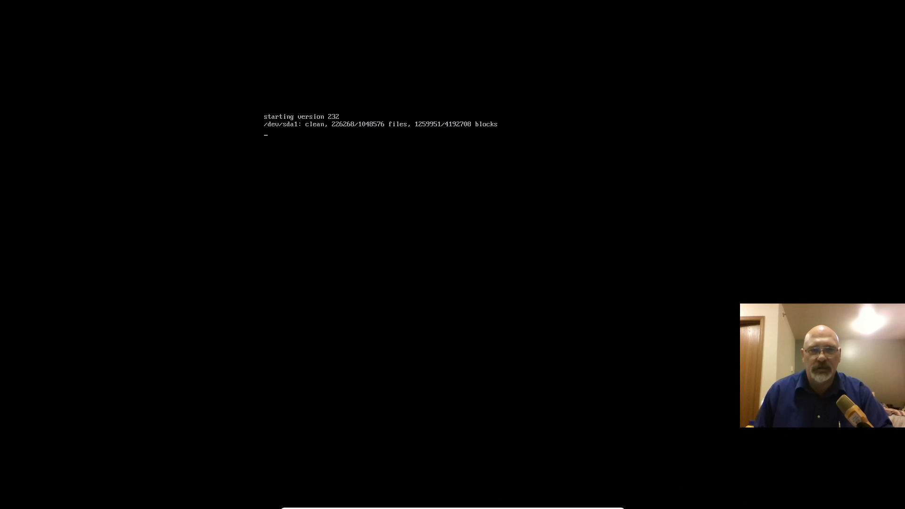